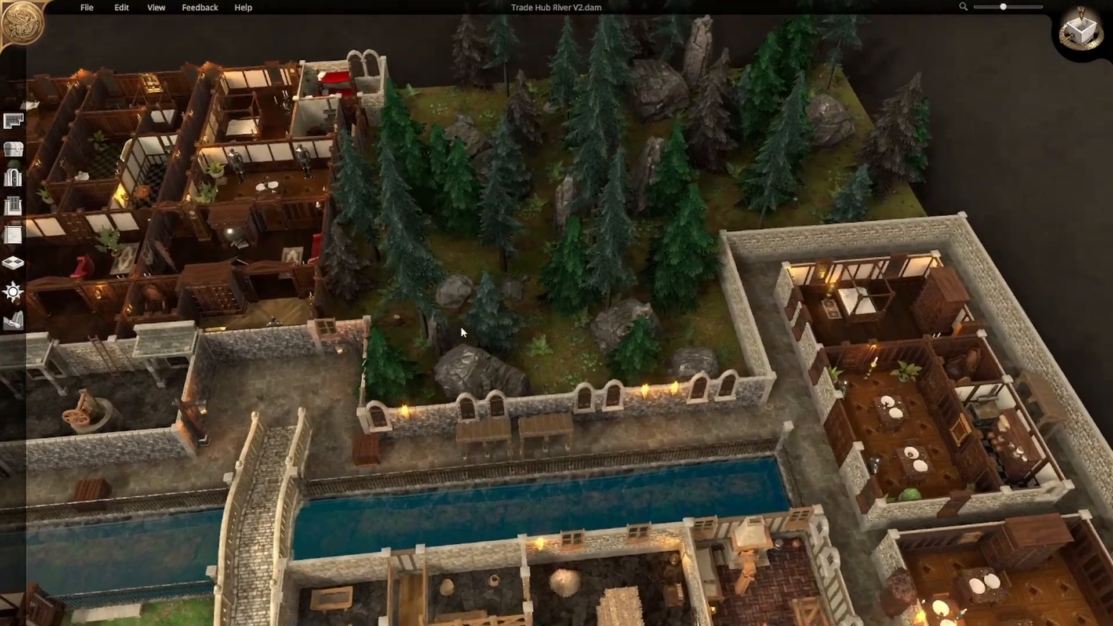
Step: Generate a rectangular Village Garden room in the forest plot behind the riverside stone wall
{"action": "mouse_move", "coordinate": [14, 122]}
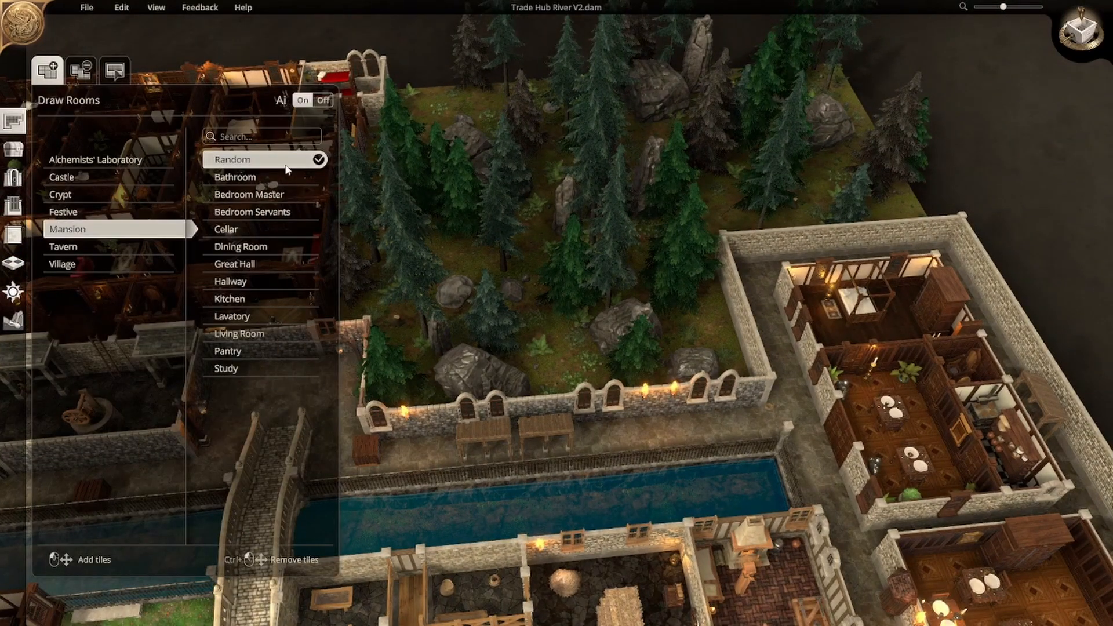
{"action": "mouse_move", "coordinate": [81, 268]}
{"action": "left_click", "coordinate": [237, 264]}
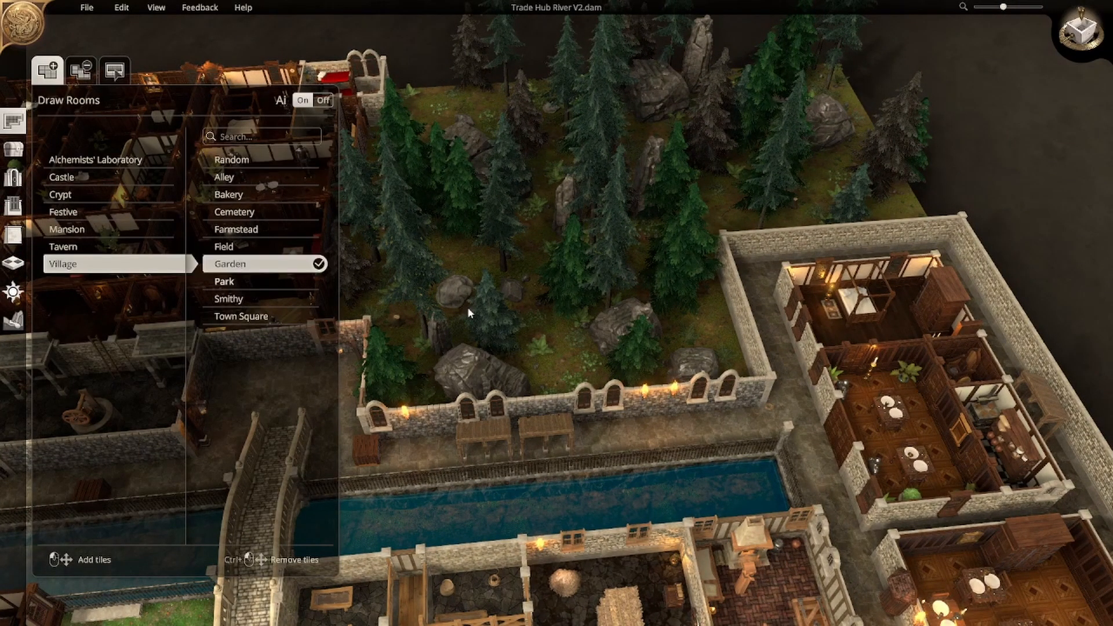
{"action": "key", "text": "d"}
{"action": "left_click_drag", "start_coordinate": [595, 419], "coordinate": [569, 292]}
{"action": "right_click_drag", "start_coordinate": [569, 292], "coordinate": [482, 313]}
{"action": "left_click_drag", "start_coordinate": [636, 408], "coordinate": [636, 256]}
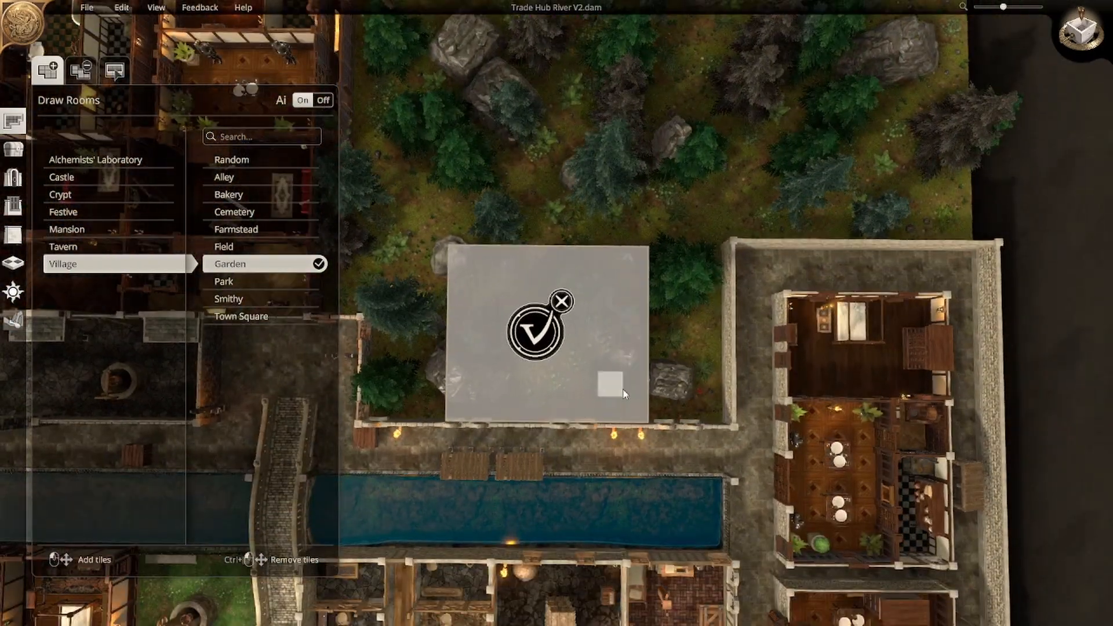
{"action": "right_click_drag", "start_coordinate": [539, 371], "coordinate": [567, 419]}
{"action": "middle_click_drag", "start_coordinate": [548, 399], "coordinate": [549, 313]}
Step: Redraw the same rectangle behind the riverside wall as a Village Field
{"action": "left_click", "coordinate": [255, 247]}
{"action": "left_click_drag", "start_coordinate": [658, 311], "coordinate": [589, 464]}
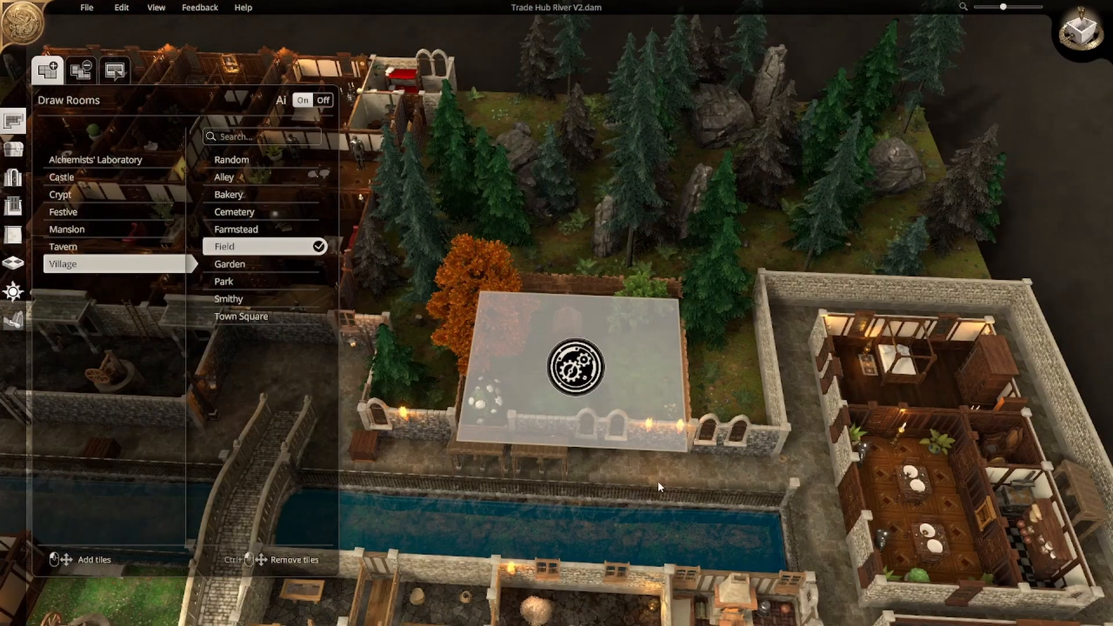
{"action": "scroll", "coordinate": [657, 485], "scroll_direction": "up", "scroll_amount": 3}
Step: Regenerate the plot as a Village Park and remove the two wooden tables standing outside its front wall
{"action": "left_click", "coordinate": [255, 282]}
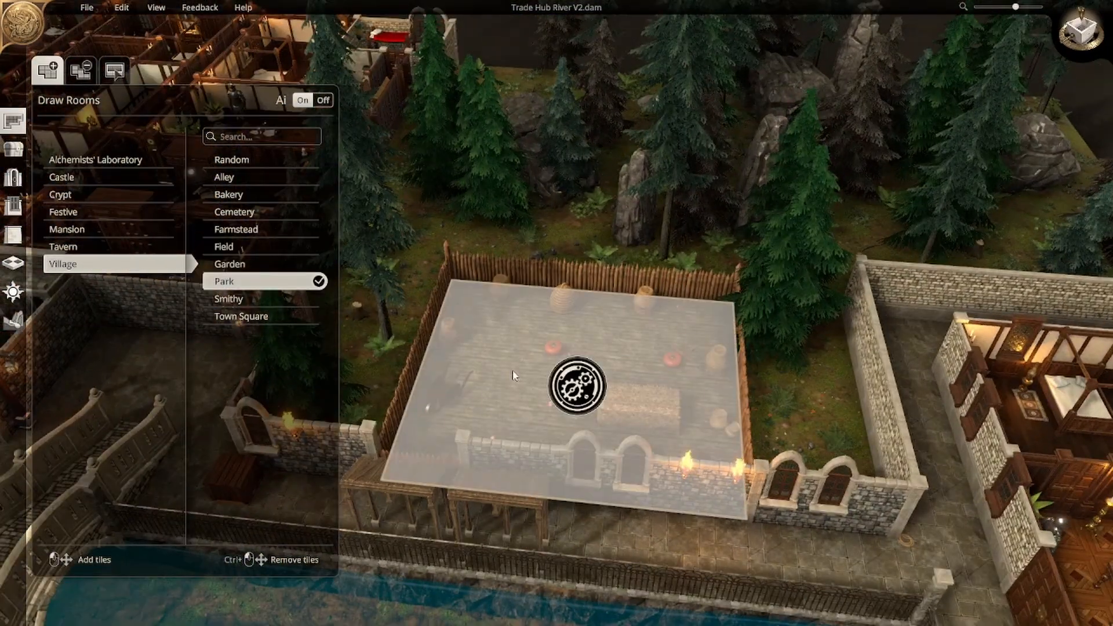
{"action": "mouse_move", "coordinate": [487, 379]}
{"action": "middle_mouse_down"}
{"action": "mouse_move", "coordinate": [586, 367]}
{"action": "mouse_move", "coordinate": [422, 323]}
{"action": "middle_mouse_up"}
{"action": "left_click", "coordinate": [13, 149]}
{"action": "left_click", "coordinate": [531, 429]}
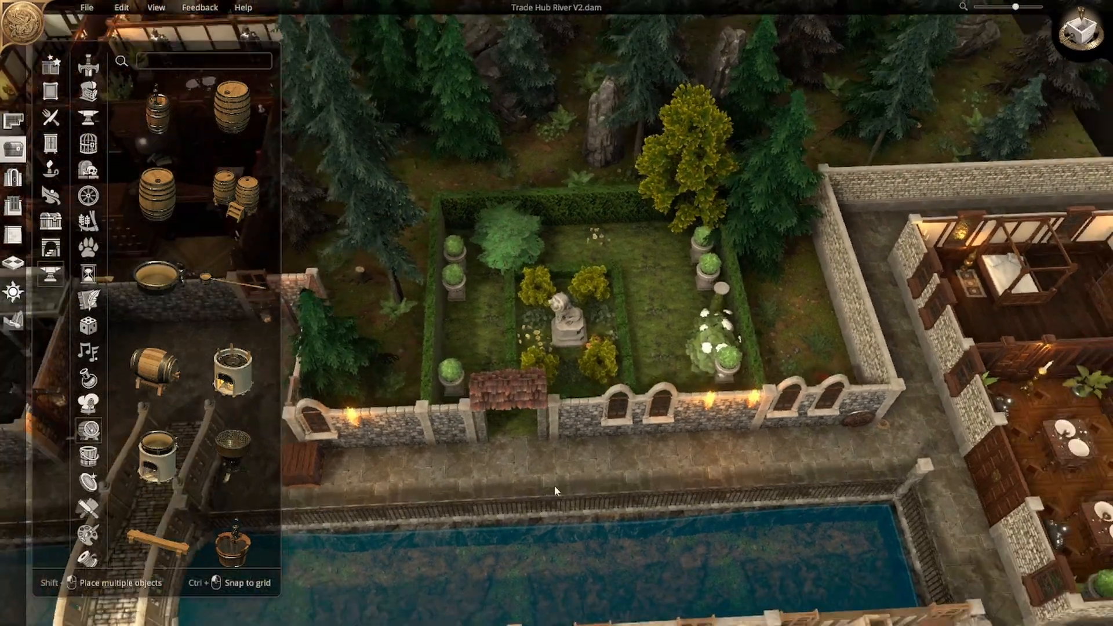
Step: Clear the park's lawn by deleting the central statue with its surrounding bushes and inner hedges
{"action": "scroll", "coordinate": [544, 363], "scroll_direction": "up", "scroll_amount": 3}
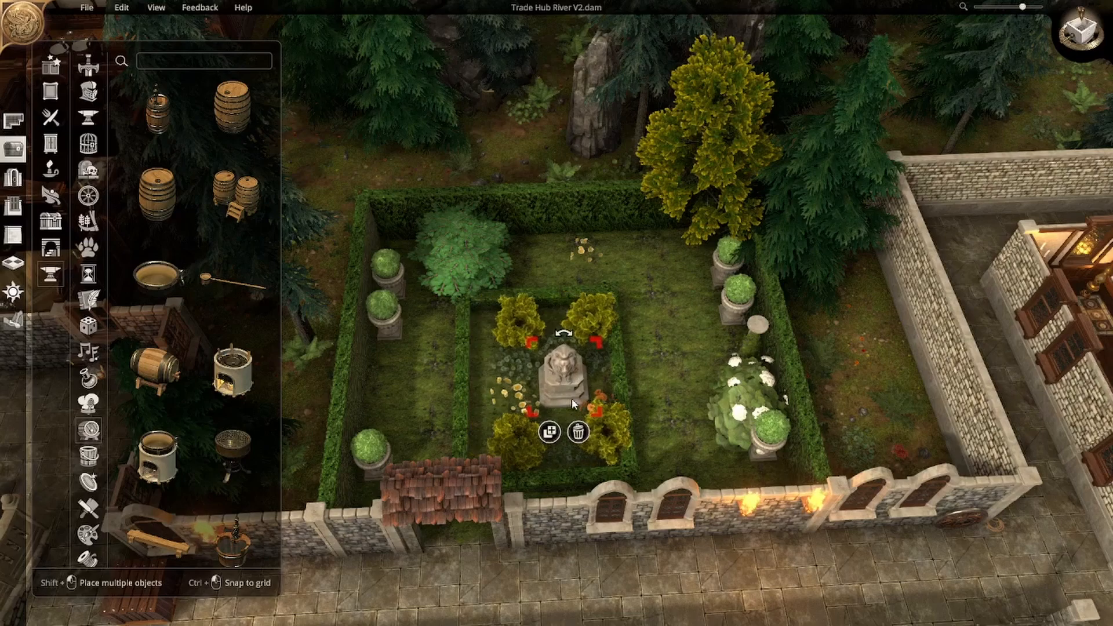
{"action": "left_click_drag", "start_coordinate": [572, 404], "coordinate": [552, 406]}
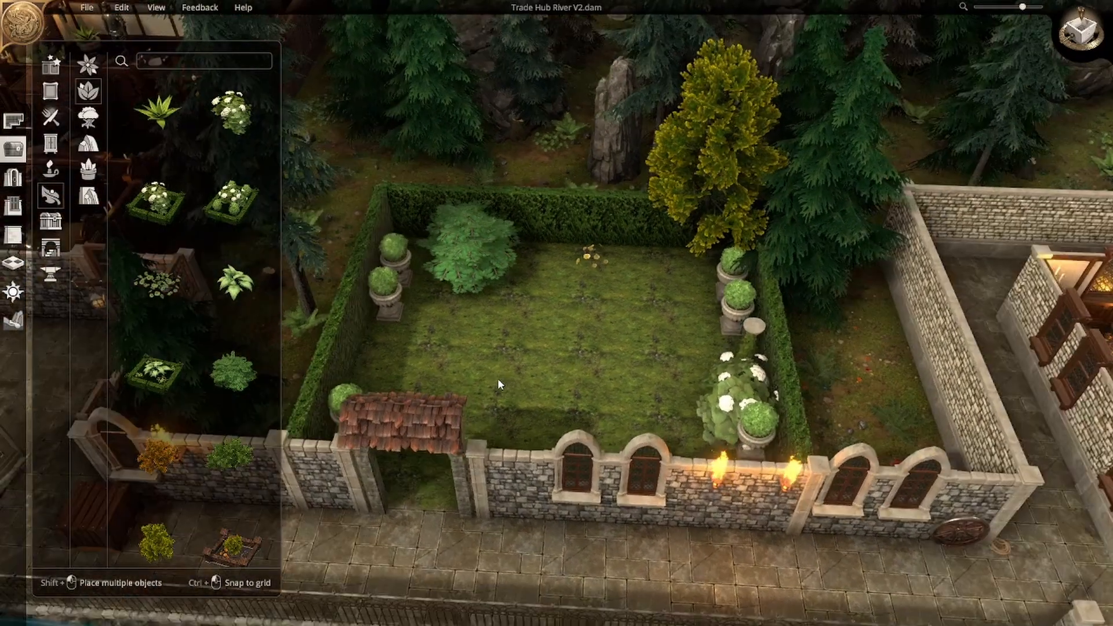
{"action": "middle_click_drag", "start_coordinate": [498, 381], "coordinate": [544, 383]}
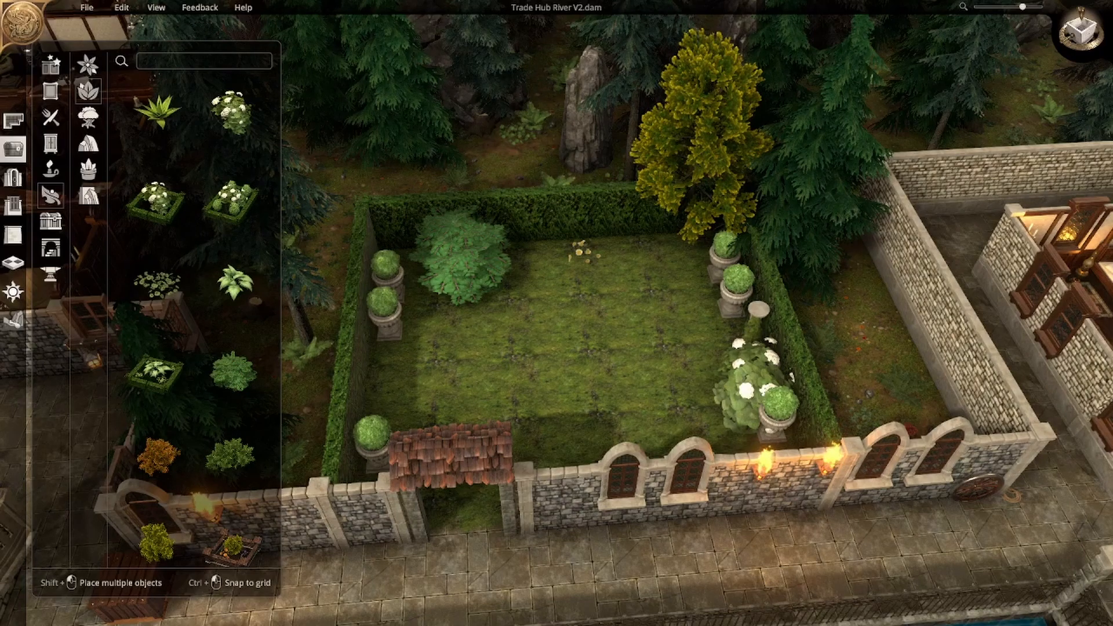
{"action": "middle_click_drag", "start_coordinate": [498, 383], "coordinate": [497, 393]}
Step: Replace the tile-roofed gate in the park's front wall with a light wooden arched double door nearer the wall's middle
{"action": "left_click", "coordinate": [498, 490]}
{"action": "key", "text": "s"}
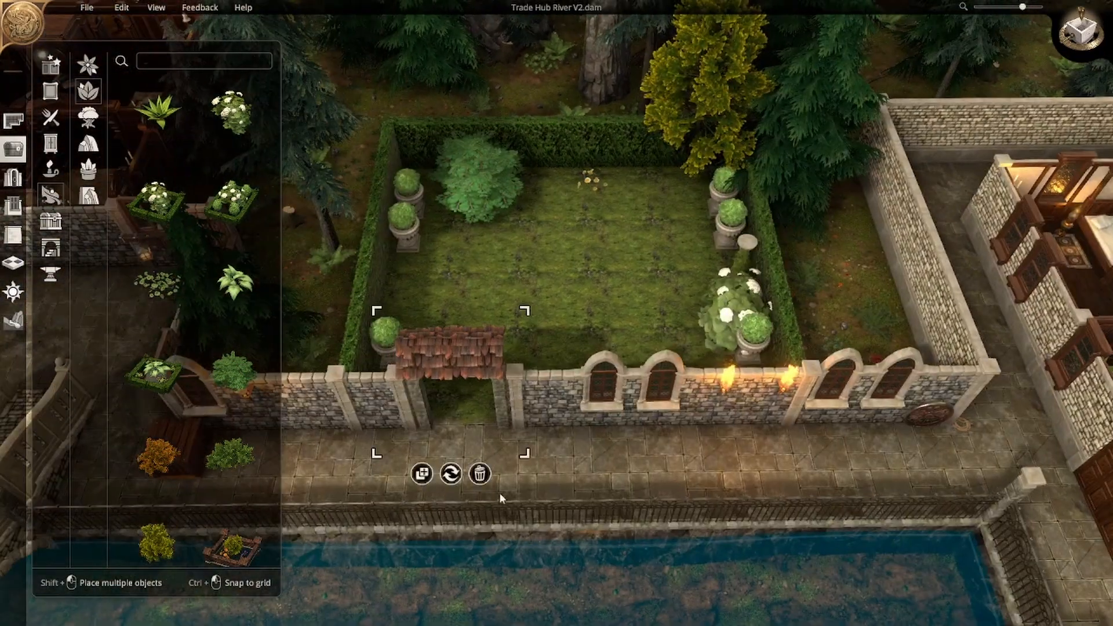
{"action": "key", "text": "Delete"}
{"action": "left_click", "coordinate": [13, 178]}
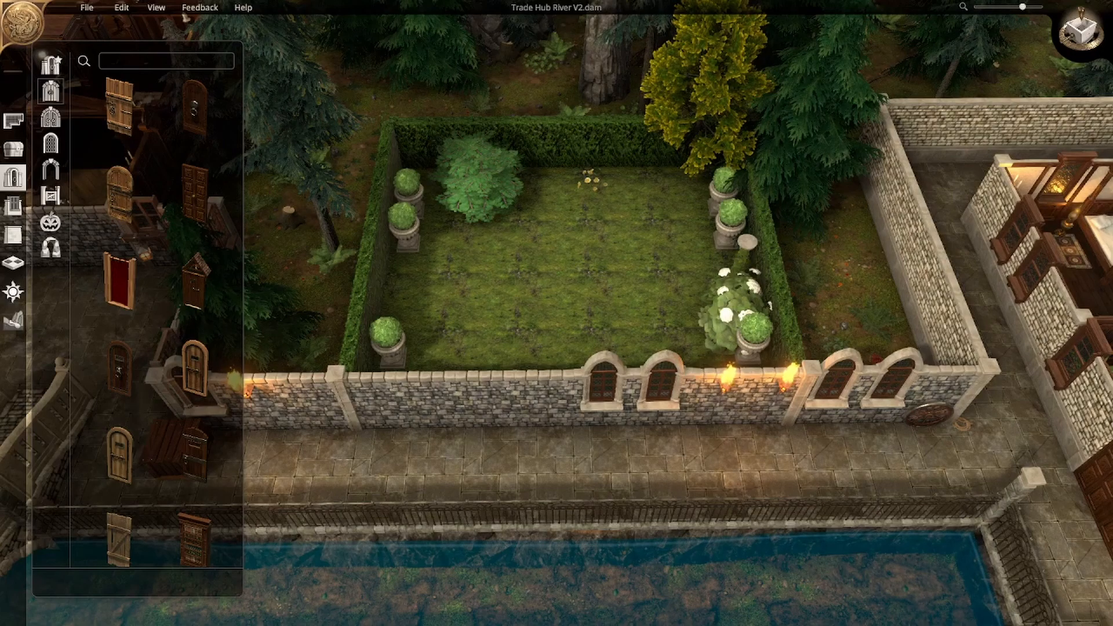
{"action": "left_click", "coordinate": [50, 117]}
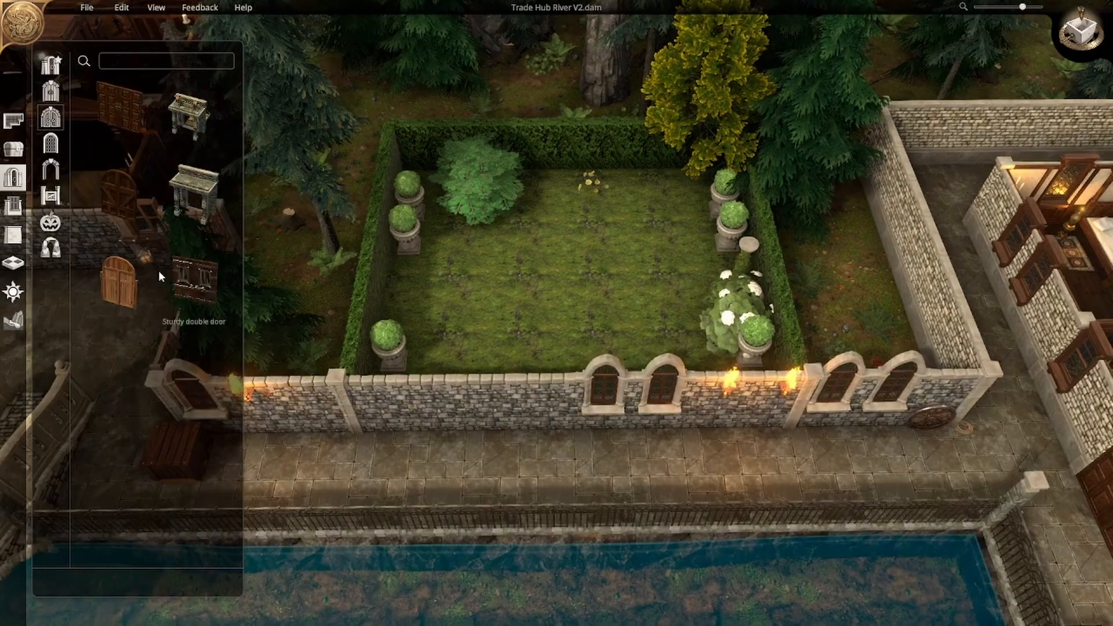
{"action": "left_click", "coordinate": [585, 430]}
Step: Try a dark cross-braced double door in the park's front wall
{"action": "left_click", "coordinate": [51, 196]}
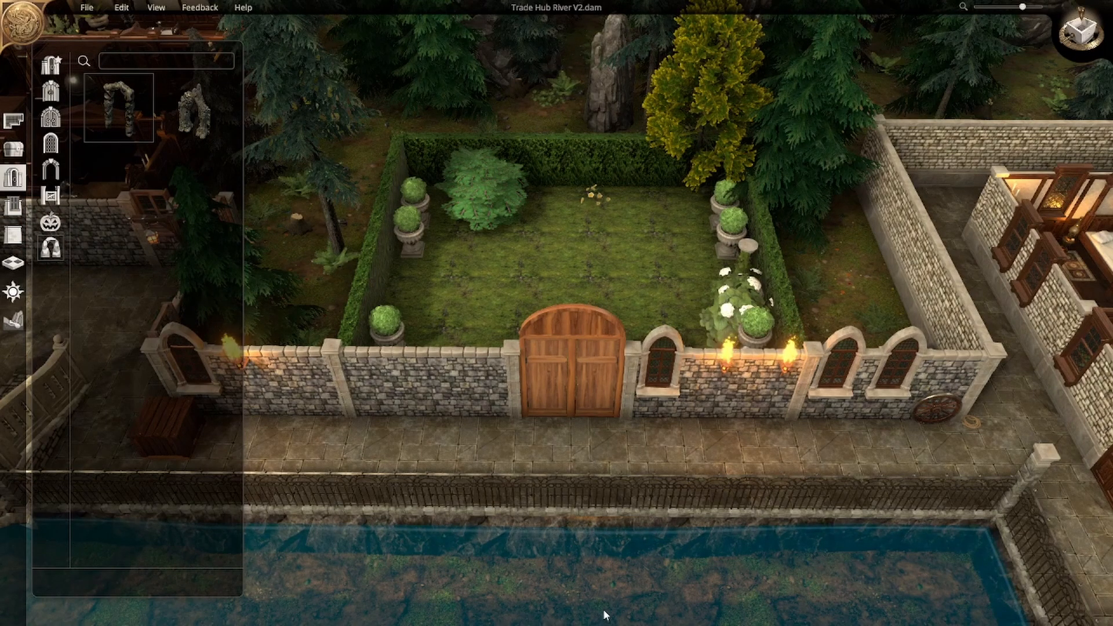
{"action": "left_click", "coordinate": [50, 118]}
{"action": "left_click", "coordinate": [116, 280]}
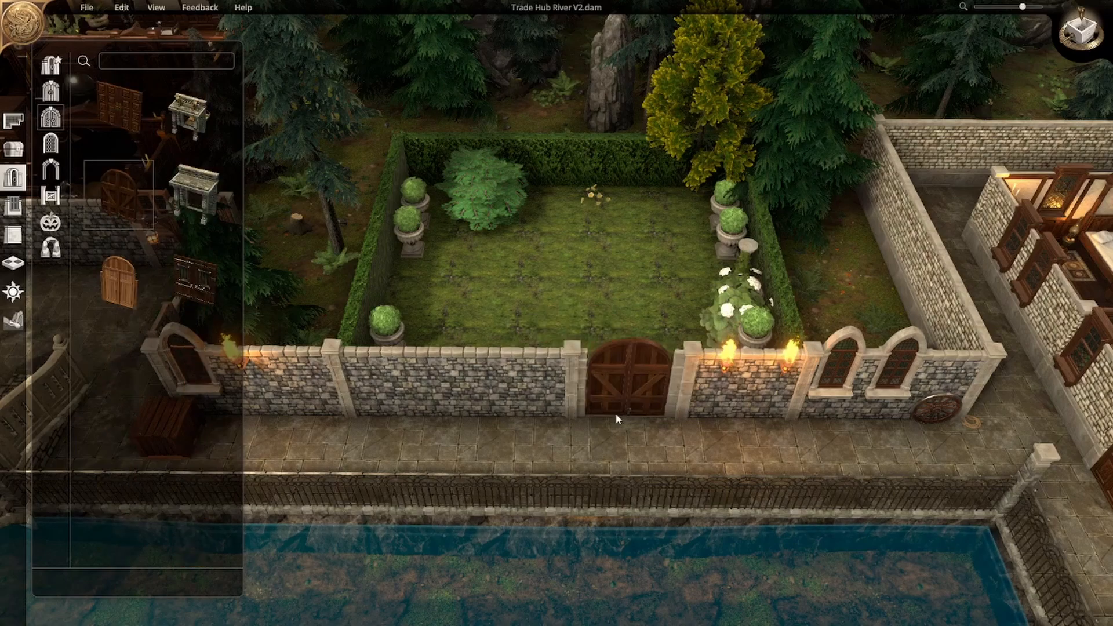
{"action": "left_click", "coordinate": [573, 388]}
{"action": "key", "text": "ctrl+z"}
Step: Change the stone wall segments along the park's river side and around the corner by the bridge to red brick
{"action": "scroll", "coordinate": [490, 308], "scroll_direction": "up", "scroll_amount": 1}
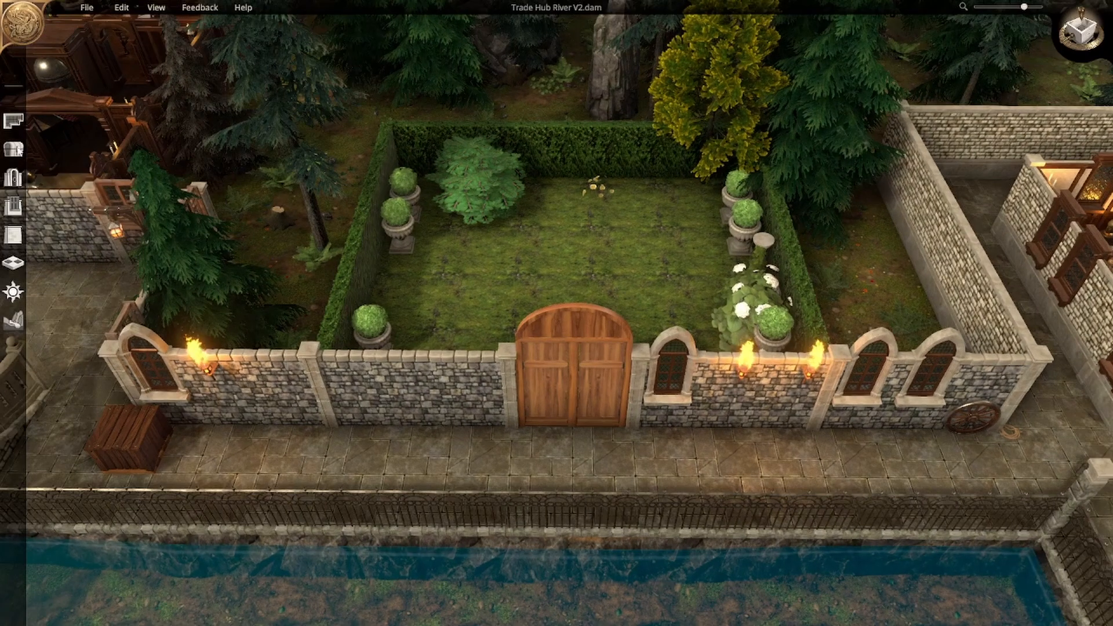
{"action": "left_click", "coordinate": [13, 235]}
{"action": "left_click", "coordinate": [81, 71]}
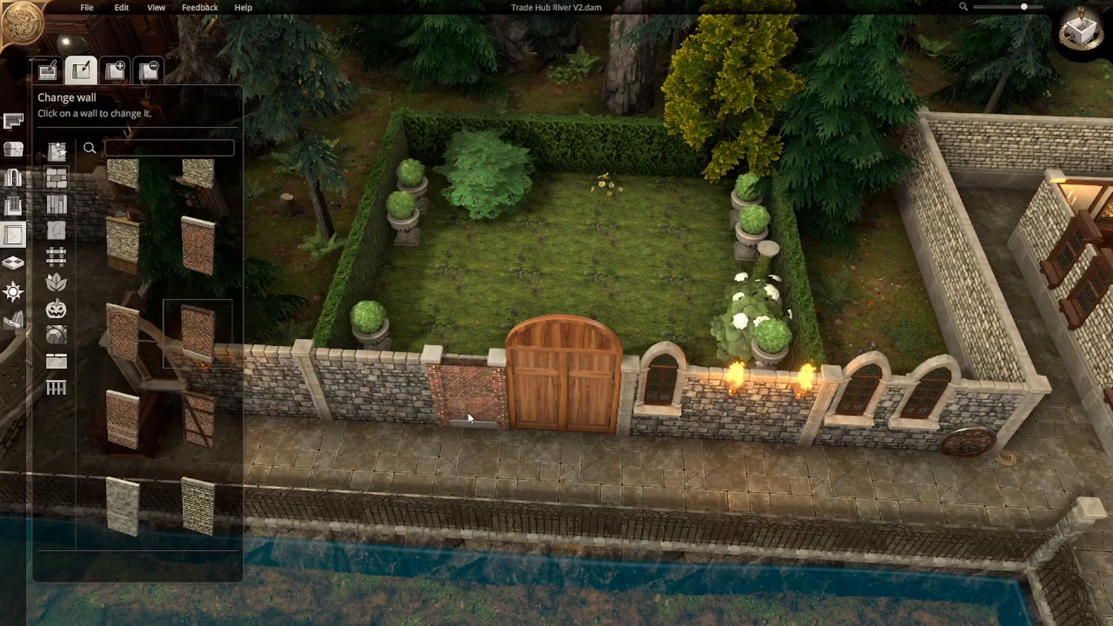
{"action": "scroll", "coordinate": [153, 411], "scroll_direction": "down", "scroll_amount": 3}
{"action": "mouse_move", "coordinate": [342, 405]}
{"action": "left_mouse_down"}
{"action": "mouse_move", "coordinate": [638, 437]}
{"action": "mouse_move", "coordinate": [935, 449]}
{"action": "left_mouse_up"}
{"action": "key", "text": "a"}
{"action": "left_click", "coordinate": [503, 404]}
{"action": "key", "text": "q"}
{"action": "left_click", "coordinate": [556, 402]}
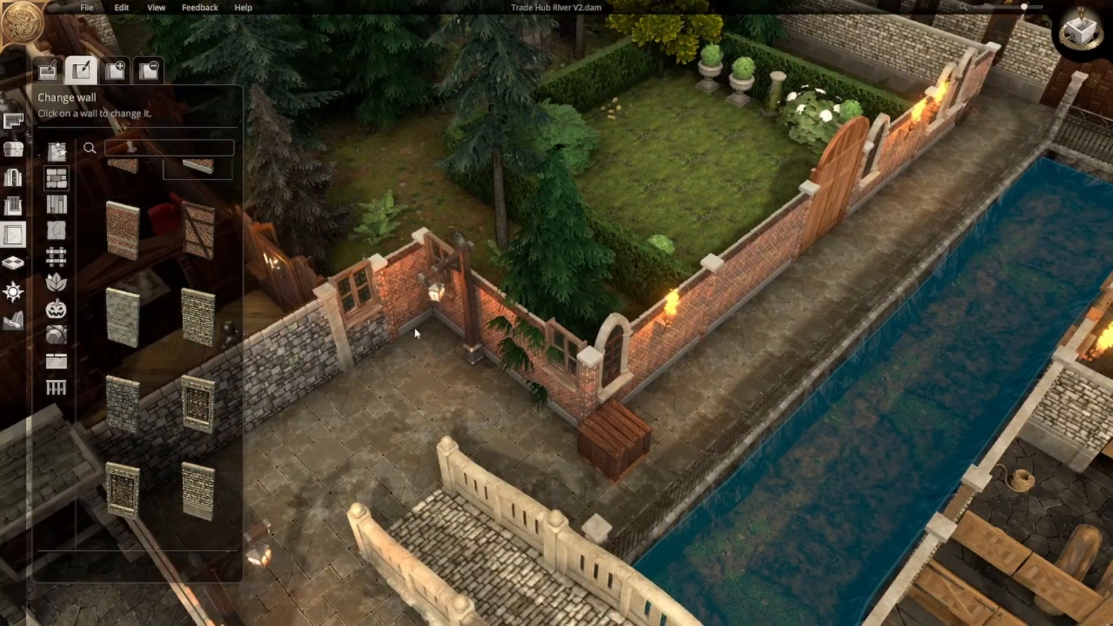
Step: Outline a rectangular Mansion Great Hall area in the forest directly behind the park's rear hedge
{"action": "key", "text": "e"}
{"action": "key", "text": "d"}
{"action": "scroll", "coordinate": [446, 422], "scroll_direction": "down", "scroll_amount": 1}
{"action": "left_click", "coordinate": [13, 121]}
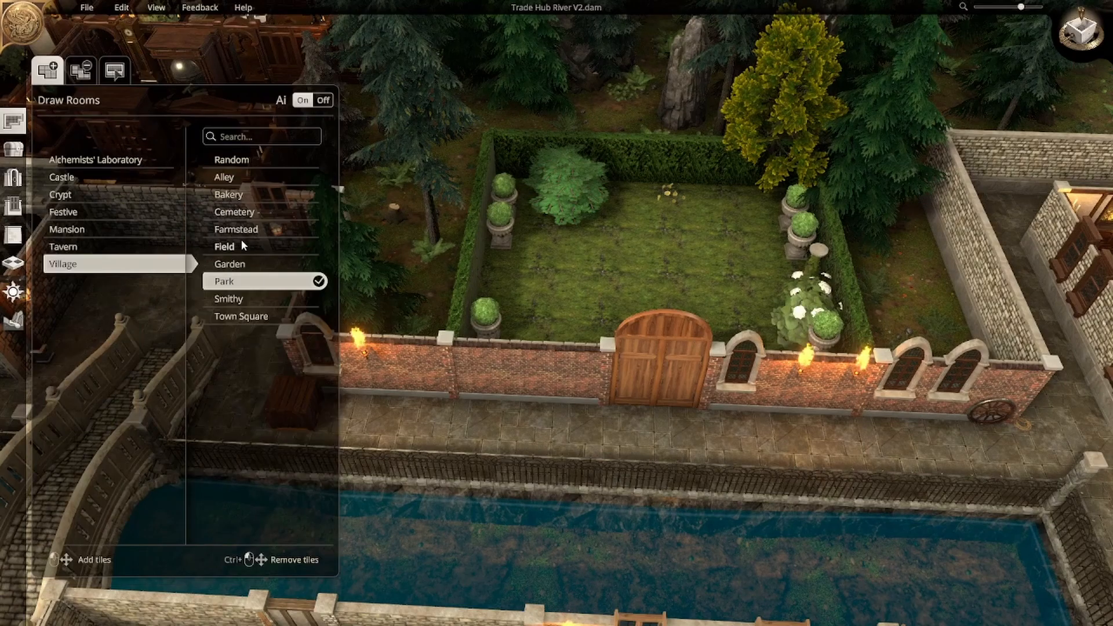
{"action": "left_click", "coordinate": [243, 230]}
{"action": "left_click", "coordinate": [239, 246]}
{"action": "left_click", "coordinate": [127, 230]}
{"action": "left_click", "coordinate": [235, 264]}
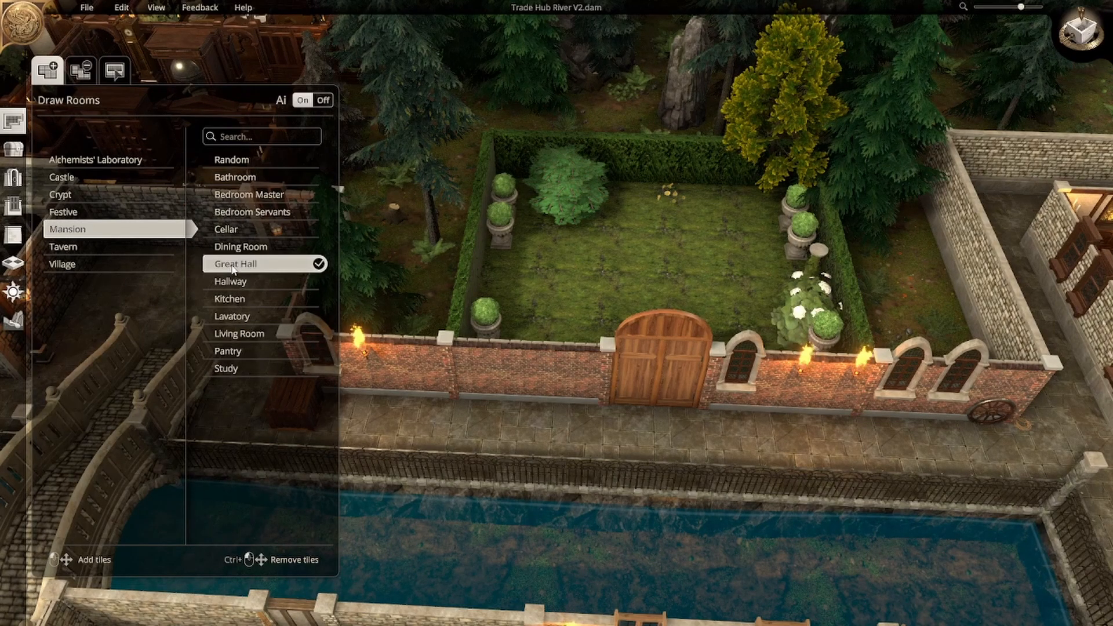
{"action": "scroll", "coordinate": [463, 388], "scroll_direction": "down", "scroll_amount": 5}
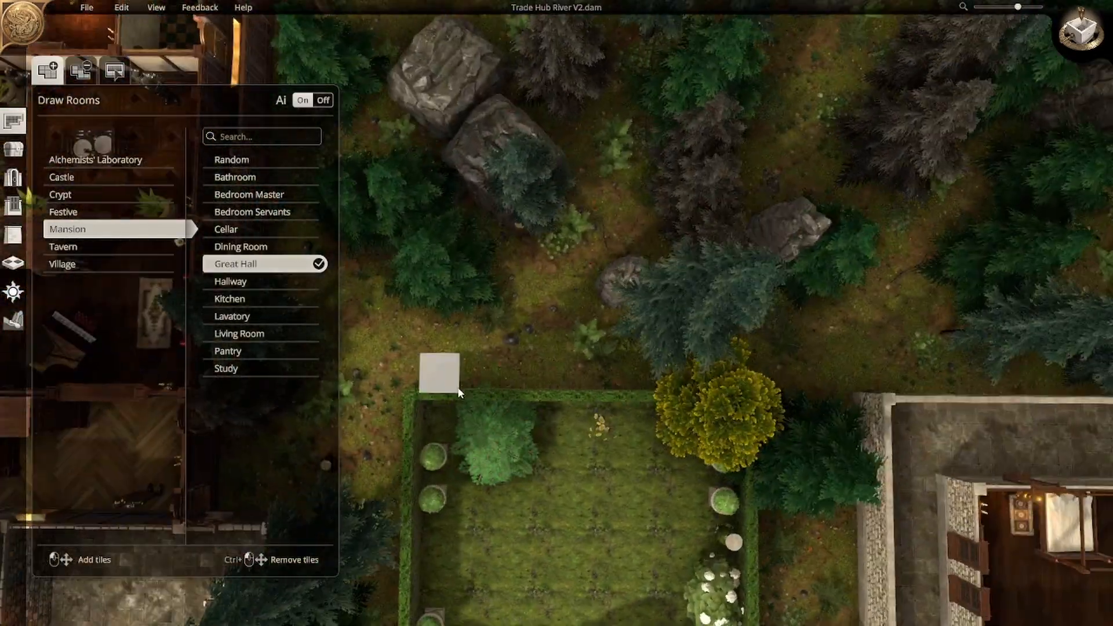
{"action": "left_click_drag", "start_coordinate": [458, 393], "coordinate": [720, 259]}
{"action": "middle_click_drag", "start_coordinate": [505, 503], "coordinate": [464, 418]}
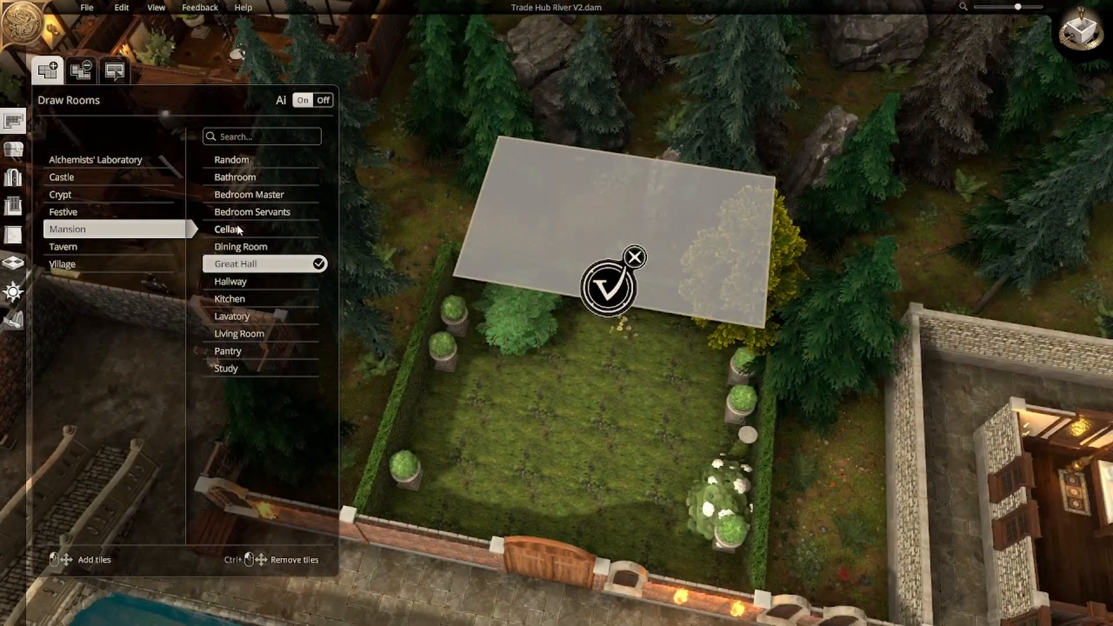
Step: Add an L-shaped area between the park and the mansion, and generate all outlined areas as Mansion Bedroom Servants
{"action": "left_click", "coordinate": [239, 298]}
{"action": "left_click", "coordinate": [253, 212]}
{"action": "middle_click_drag", "start_coordinate": [580, 464], "coordinate": [543, 426]}
{"action": "left_click_drag", "start_coordinate": [543, 427], "coordinate": [462, 325]}
{"action": "middle_click_drag", "start_coordinate": [462, 325], "coordinate": [486, 394]}
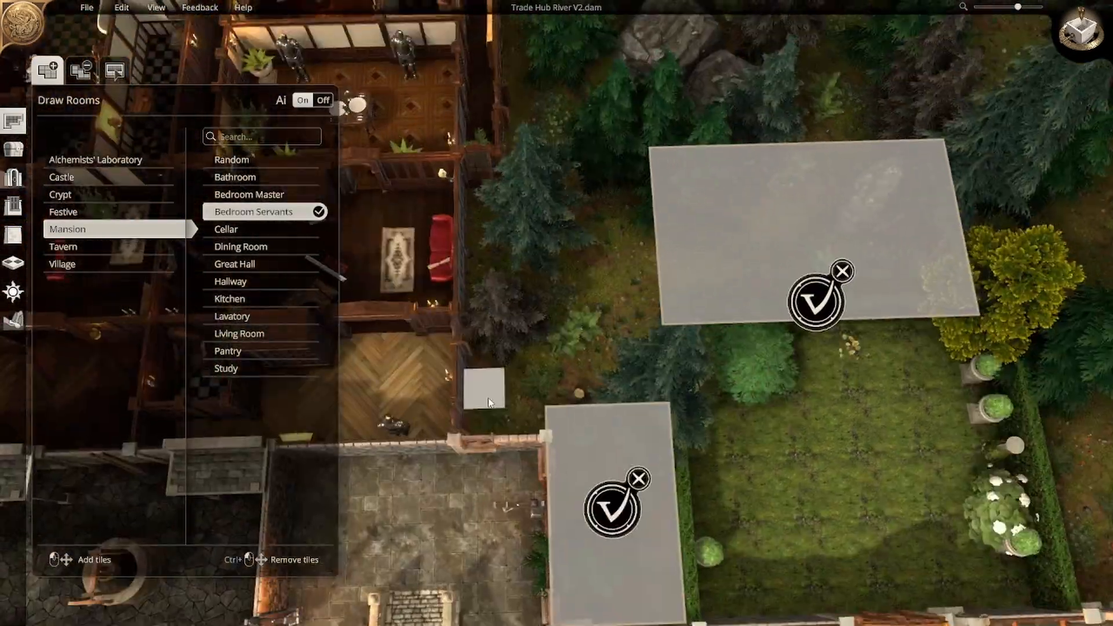
{"action": "left_click_drag", "start_coordinate": [486, 394], "coordinate": [643, 344]}
{"action": "mouse_move", "coordinate": [643, 343]}
{"action": "middle_mouse_down"}
{"action": "mouse_move", "coordinate": [685, 443]}
{"action": "mouse_move", "coordinate": [644, 353]}
{"action": "middle_mouse_up"}
{"action": "left_click_drag", "start_coordinate": [616, 337], "coordinate": [485, 310]}
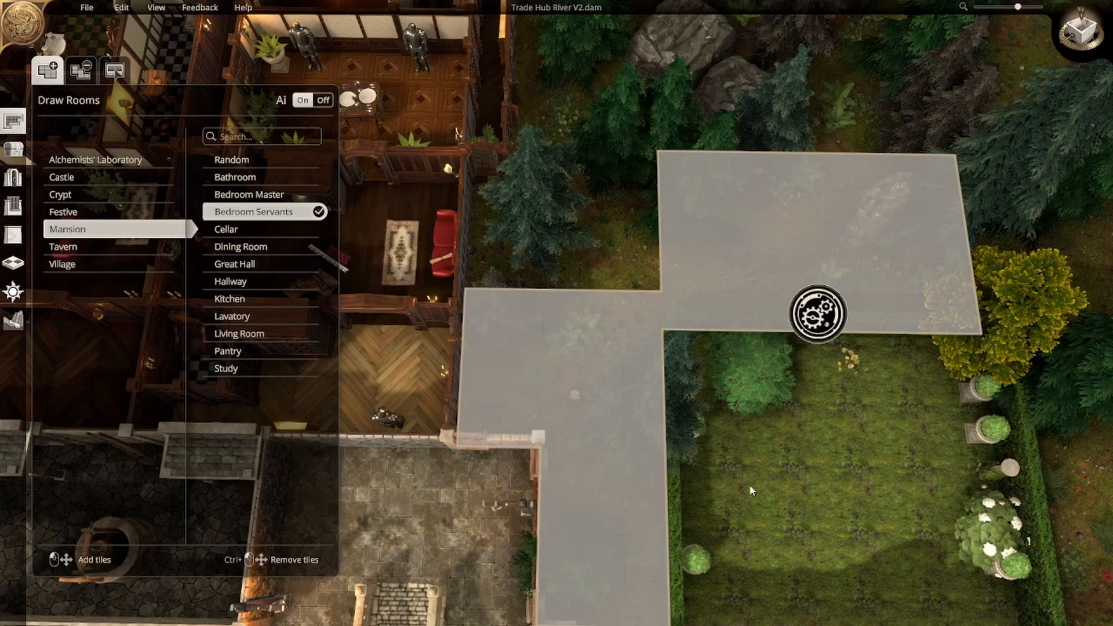
Step: Regenerate the rectangular room behind the park as a Mansion Great Hall
{"action": "mouse_move", "coordinate": [751, 491]}
{"action": "middle_mouse_down"}
{"action": "mouse_move", "coordinate": [631, 438]}
{"action": "mouse_move", "coordinate": [666, 464]}
{"action": "middle_mouse_up"}
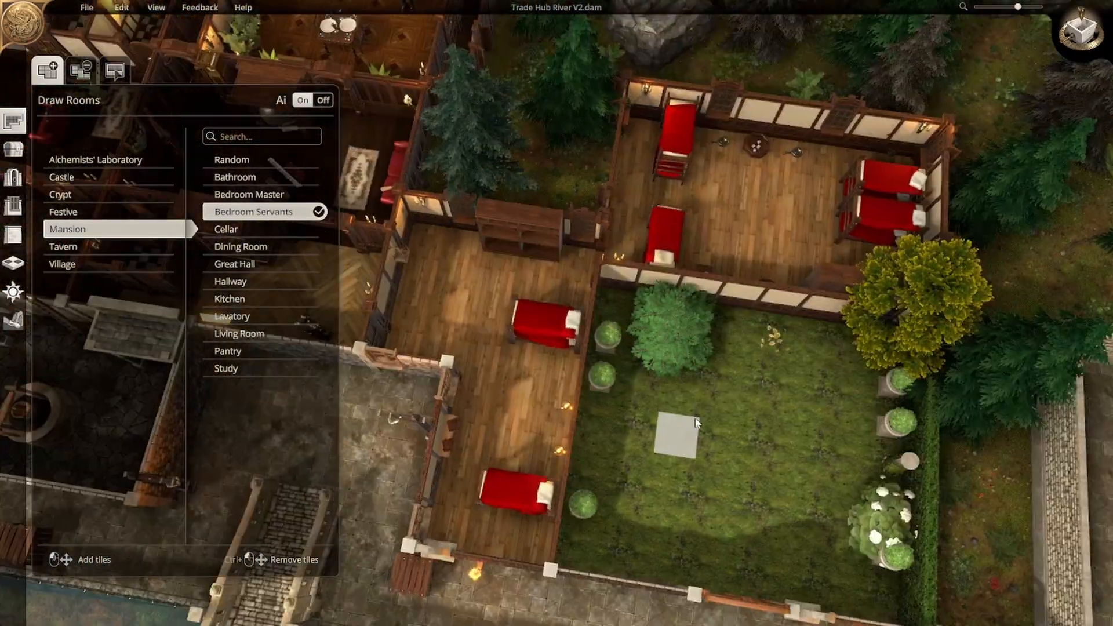
{"action": "left_click", "coordinate": [235, 264]}
{"action": "middle_click_drag", "start_coordinate": [522, 289], "coordinate": [377, 331]}
{"action": "mouse_move", "coordinate": [472, 165]}
{"action": "left_mouse_down"}
{"action": "mouse_move", "coordinate": [724, 347]}
{"action": "mouse_move", "coordinate": [768, 351]}
{"action": "left_mouse_up"}
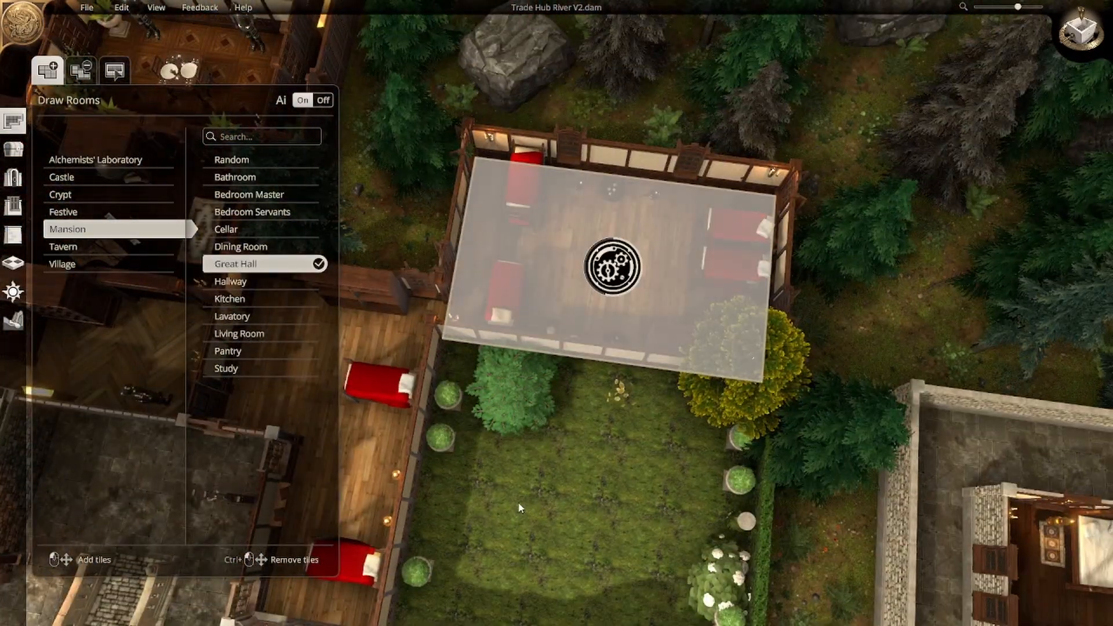
Step: Regenerate the L-shaped room beside the park as Bedroom Servants for a different furniture layout
{"action": "mouse_move", "coordinate": [519, 509]}
{"action": "middle_mouse_down"}
{"action": "mouse_move", "coordinate": [579, 362]}
{"action": "mouse_move", "coordinate": [716, 349]}
{"action": "mouse_move", "coordinate": [157, 211]}
{"action": "middle_mouse_up"}
{"action": "left_click", "coordinate": [13, 149]}
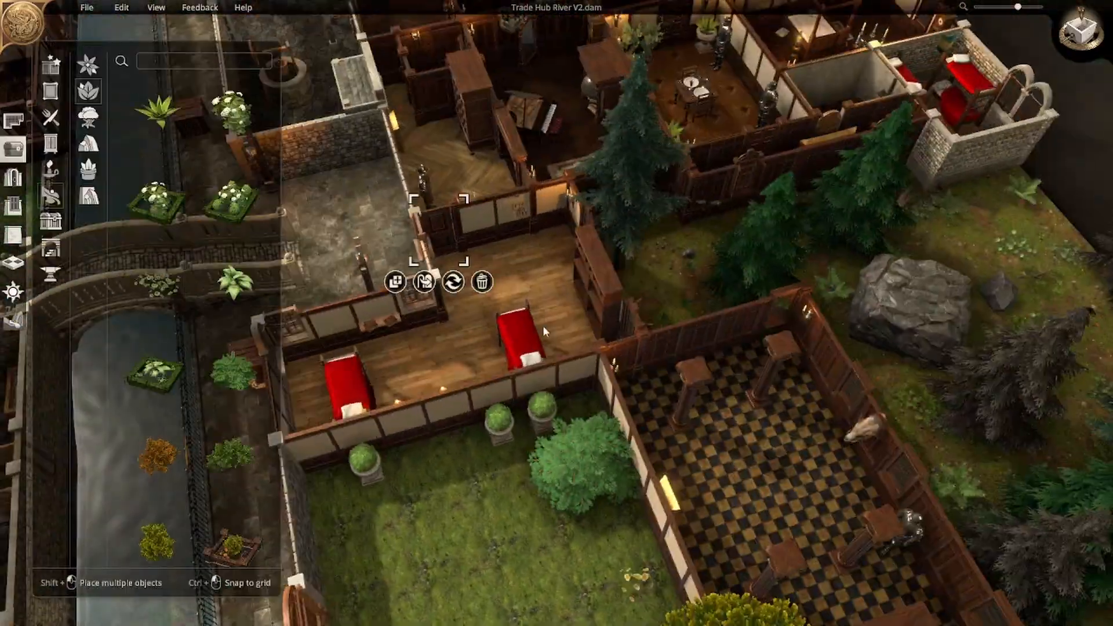
{"action": "middle_click_drag", "start_coordinate": [542, 329], "coordinate": [750, 464]}
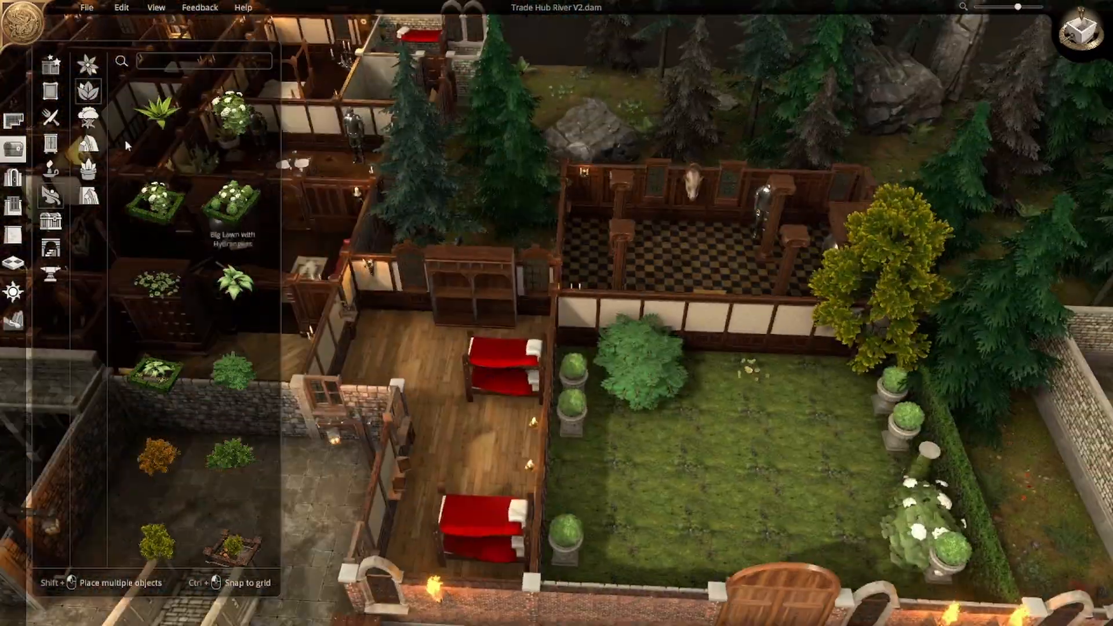
{"action": "left_click", "coordinate": [14, 121]}
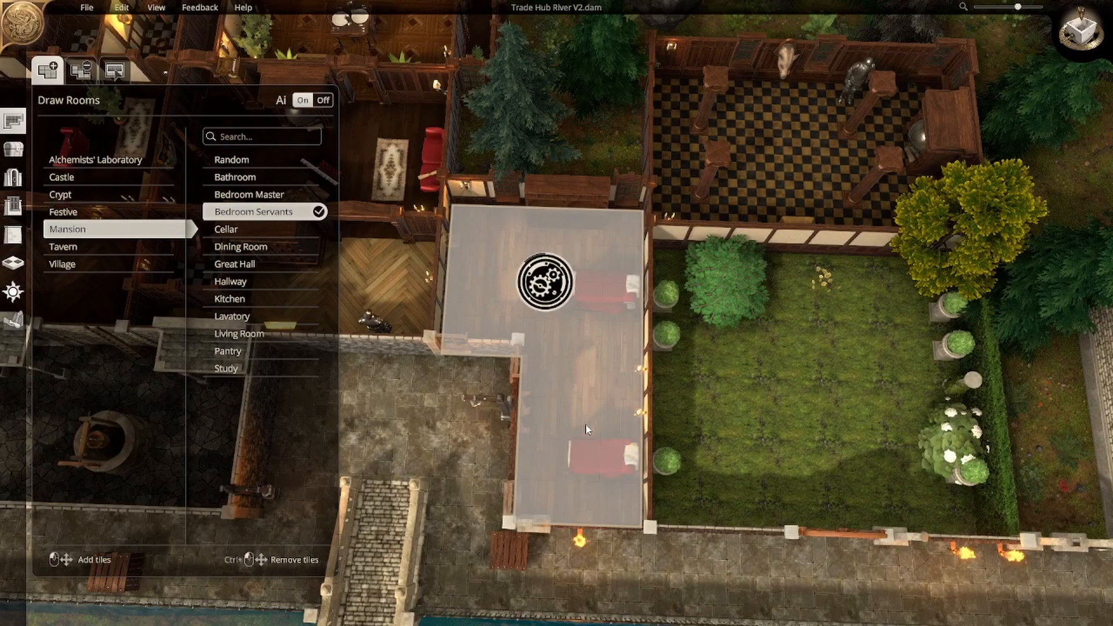
{"action": "mouse_move", "coordinate": [586, 426]}
{"action": "middle_mouse_down"}
{"action": "mouse_move", "coordinate": [579, 333]}
{"action": "mouse_move", "coordinate": [614, 249]}
{"action": "middle_mouse_up"}
{"action": "right_click", "coordinate": [609, 201]}
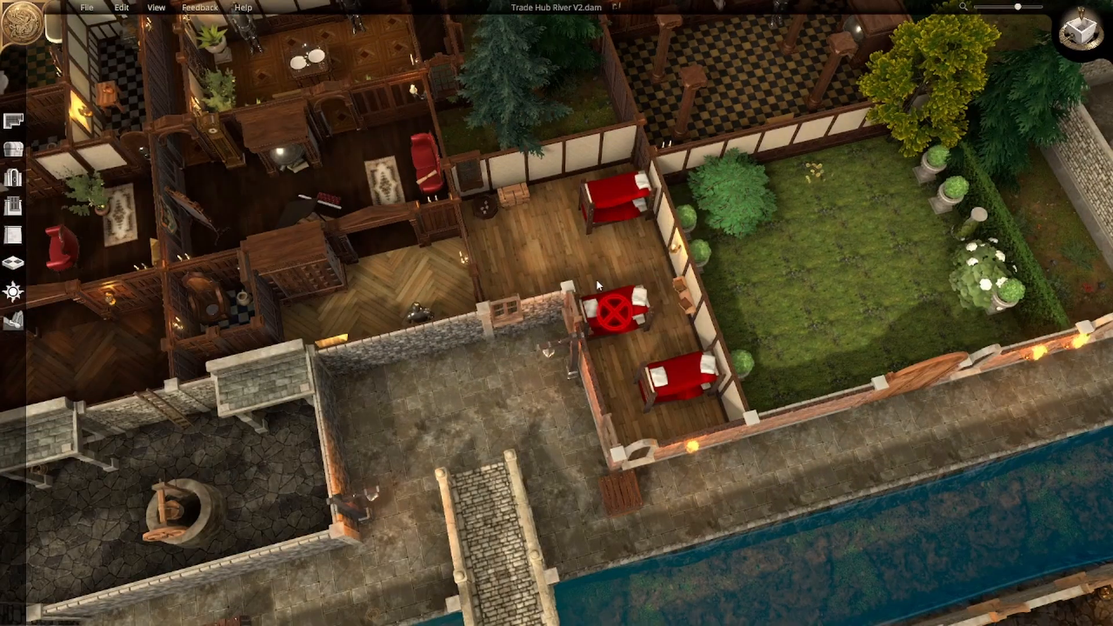
Step: Arrange four red bunk beds in the servants' bedroom, three along the park wall and one in the inner corner
{"action": "left_click_drag", "start_coordinate": [598, 285], "coordinate": [640, 319]}
{"action": "middle_click_drag", "start_coordinate": [640, 319], "coordinate": [655, 261]}
{"action": "left_click", "coordinate": [510, 238]}
{"action": "middle_click_drag", "start_coordinate": [510, 238], "coordinate": [681, 307]}
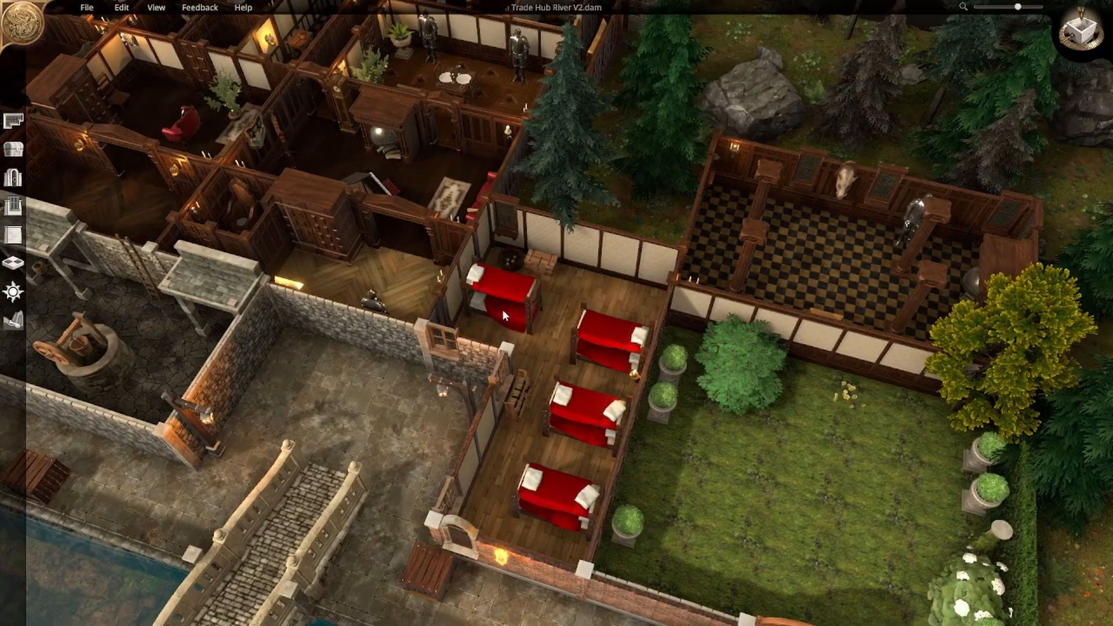
{"action": "left_click", "coordinate": [502, 308]}
{"action": "middle_click_drag", "start_coordinate": [502, 308], "coordinate": [439, 259]}
Step: Place arched stone windows in the servants' bedroom walls facing the courtyard and move the lamp post beside the corner window
{"action": "middle_click_drag", "start_coordinate": [309, 312], "coordinate": [582, 466]}
{"action": "key", "text": "ctrl+v"}
{"action": "left_click", "coordinate": [513, 376]}
{"action": "left_click", "coordinate": [461, 373]}
{"action": "left_click_drag", "start_coordinate": [539, 325], "coordinate": [421, 405]}
{"action": "left_click", "coordinate": [563, 375]}
Step: Change the bedroom's remaining stone wall segment facing the courtyard to Masonry With Shingles
{"action": "left_click", "coordinate": [13, 235]}
{"action": "scroll", "coordinate": [151, 238], "scroll_direction": "up", "scroll_amount": 1}
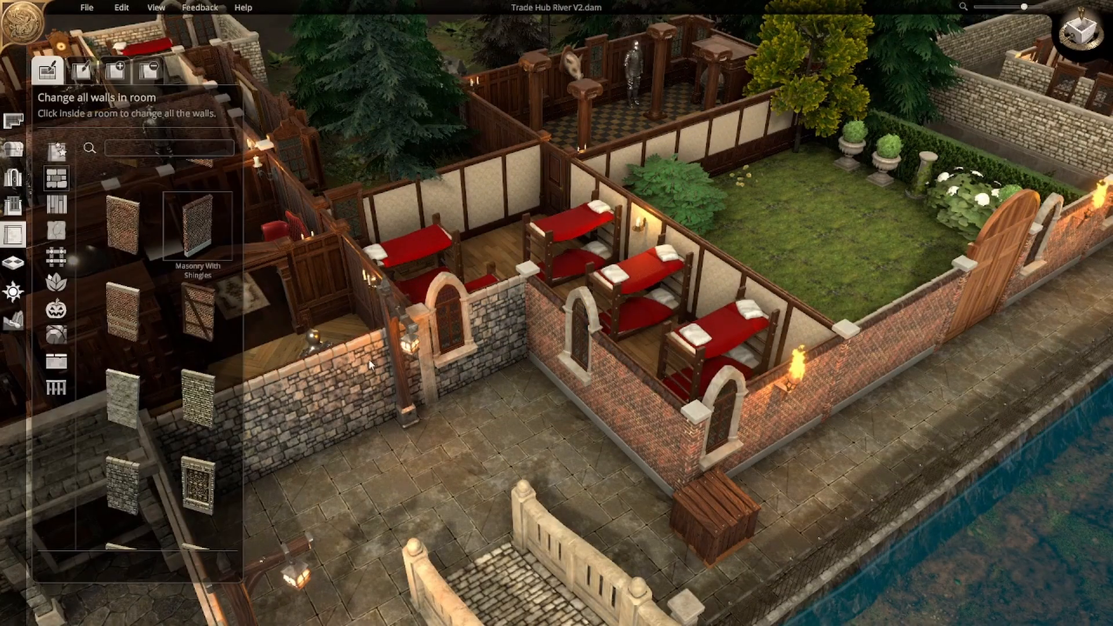
{"action": "left_click", "coordinate": [197, 232]}
{"action": "left_click", "coordinate": [81, 70]}
{"action": "left_click", "coordinate": [505, 342]}
Step: Generate a long, narrow Mansion Cellar in the strip between the park and the walled alley
{"action": "mouse_move", "coordinate": [500, 443]}
{"action": "middle_mouse_down"}
{"action": "mouse_move", "coordinate": [457, 427]}
{"action": "mouse_move", "coordinate": [336, 508]}
{"action": "mouse_move", "coordinate": [278, 499]}
{"action": "middle_mouse_up"}
{"action": "key", "text": "d"}
{"action": "left_click", "coordinate": [13, 121]}
{"action": "middle_click_drag", "start_coordinate": [548, 357], "coordinate": [459, 366]}
{"action": "left_click", "coordinate": [255, 229]}
{"action": "left_click_drag", "start_coordinate": [461, 407], "coordinate": [547, 75]}
{"action": "mouse_move", "coordinate": [547, 76]}
{"action": "middle_mouse_down"}
{"action": "mouse_move", "coordinate": [459, 322]}
{"action": "mouse_move", "coordinate": [332, 320]}
{"action": "middle_mouse_up"}
{"action": "key", "text": "w"}
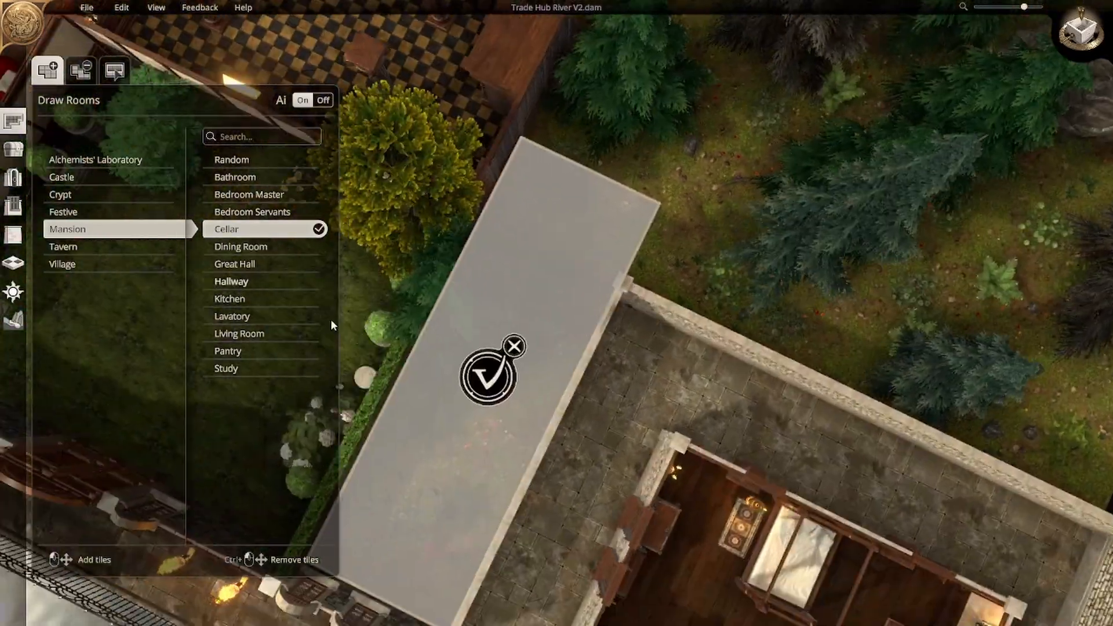
{"action": "middle_click_drag", "start_coordinate": [450, 468], "coordinate": [450, 373]}
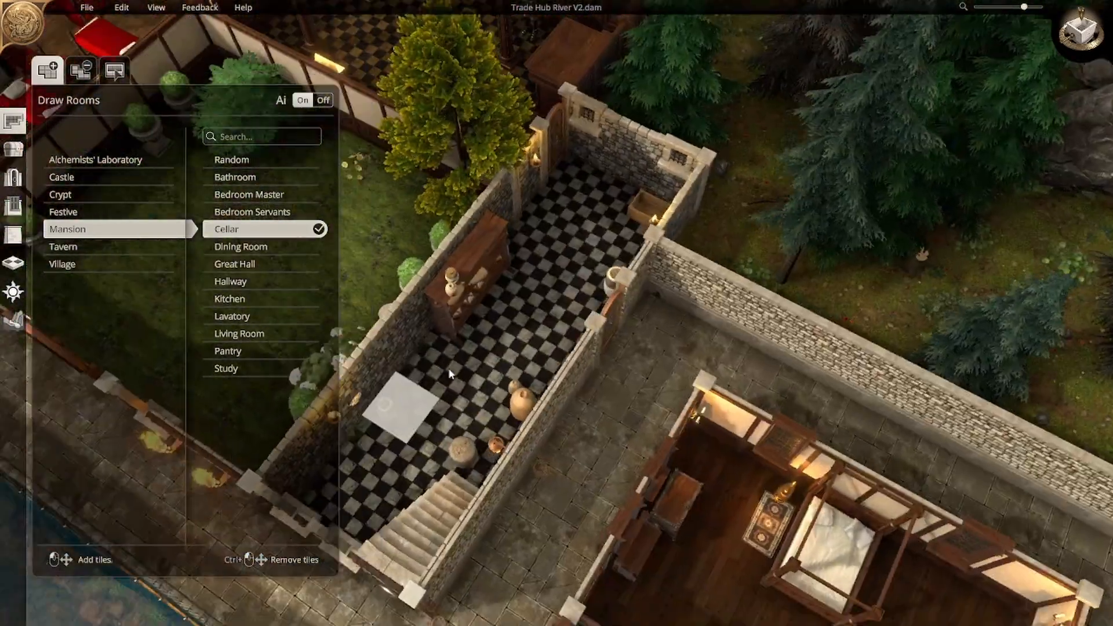
Step: Redraw the narrow storeroom beside the park over its full length to generate a different layout
{"action": "key", "text": "a"}
{"action": "key", "text": "s"}
{"action": "left_click_drag", "start_coordinate": [686, 147], "coordinate": [566, 484]}
Step: Rearrange the storeroom's crates, moving the stack to the river end and a large crate between the cheese and bread shelves
{"action": "middle_click_drag", "start_coordinate": [583, 402], "coordinate": [585, 367]}
{"action": "left_click", "coordinate": [625, 300]}
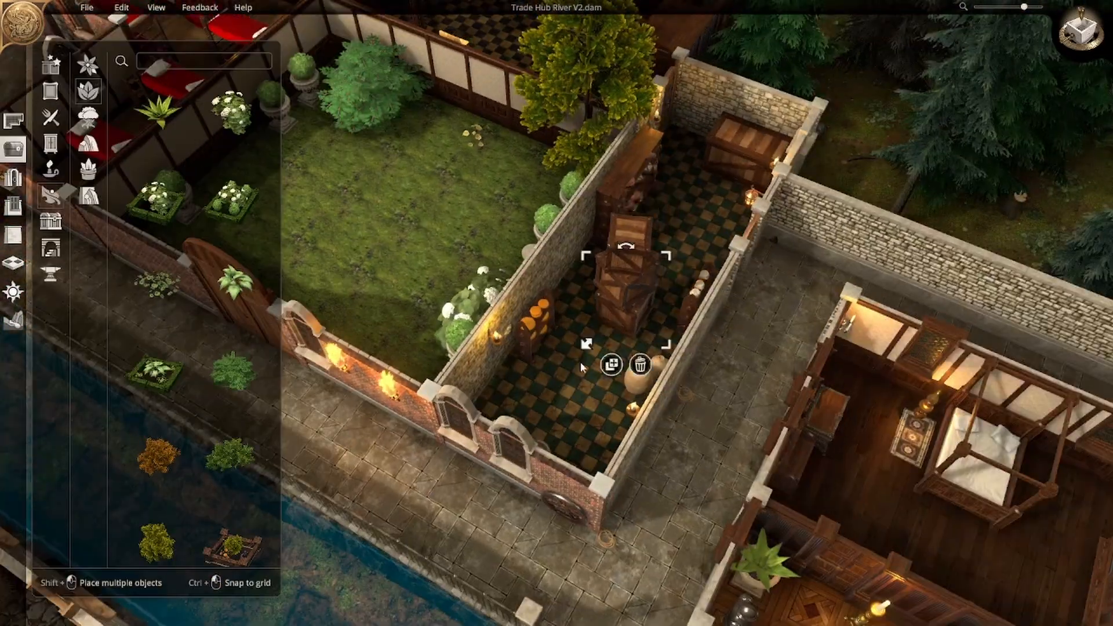
{"action": "middle_click_drag", "start_coordinate": [575, 452], "coordinate": [529, 385]}
{"action": "scroll", "coordinate": [579, 371], "scroll_direction": "up", "scroll_amount": 2}
{"action": "left_click_drag", "start_coordinate": [881, 287], "coordinate": [547, 317]}
{"action": "middle_click_drag", "start_coordinate": [548, 319], "coordinate": [670, 439]}
{"action": "left_click", "coordinate": [669, 439]}
{"action": "left_click", "coordinate": [683, 512]}
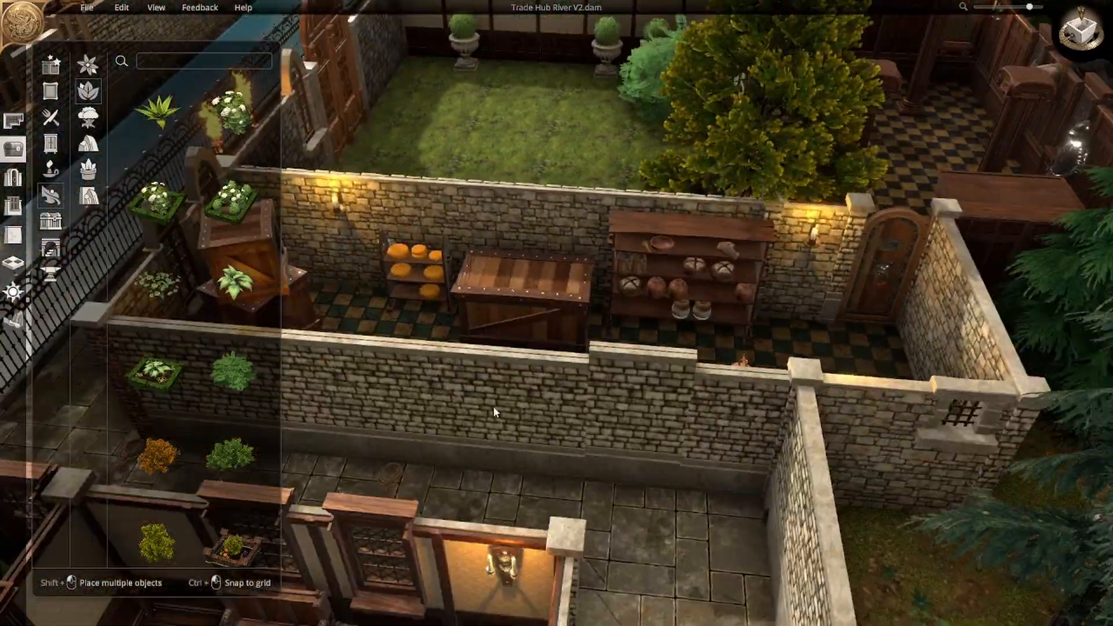
Step: Delete the surplus arched windows and a wall torch from the brick river front beside the park gate
{"action": "middle_click_drag", "start_coordinate": [493, 408], "coordinate": [539, 463]}
{"action": "scroll", "coordinate": [539, 463], "scroll_direction": "down", "scroll_amount": 2}
{"action": "key", "text": "d"}
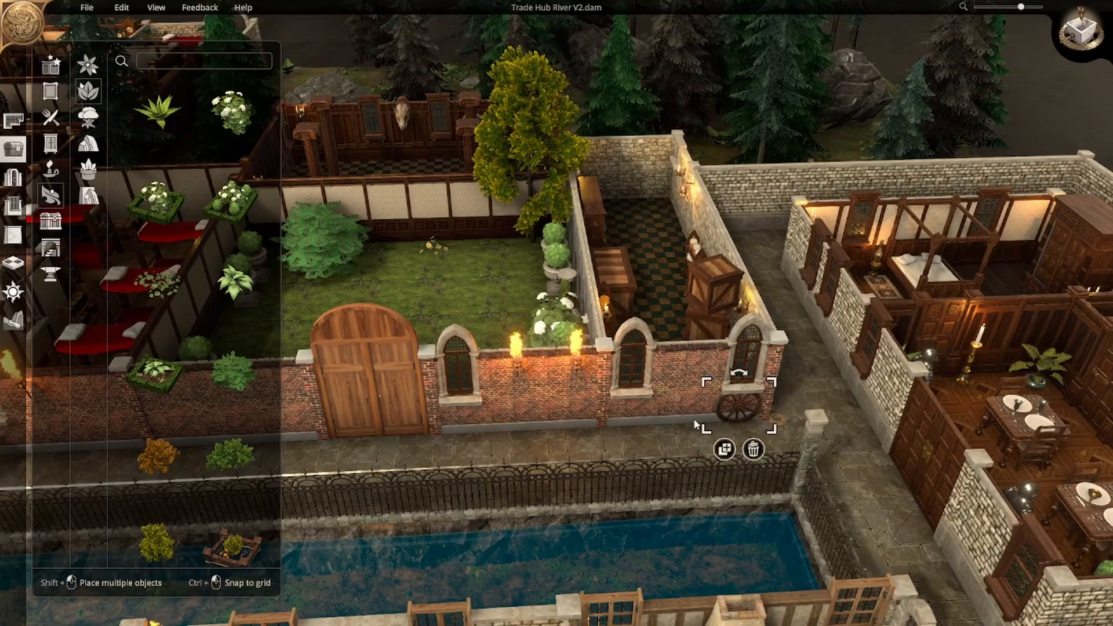
{"action": "left_click", "coordinate": [662, 425]}
{"action": "key", "text": "a"}
{"action": "key", "text": "w"}
{"action": "key", "text": "a"}
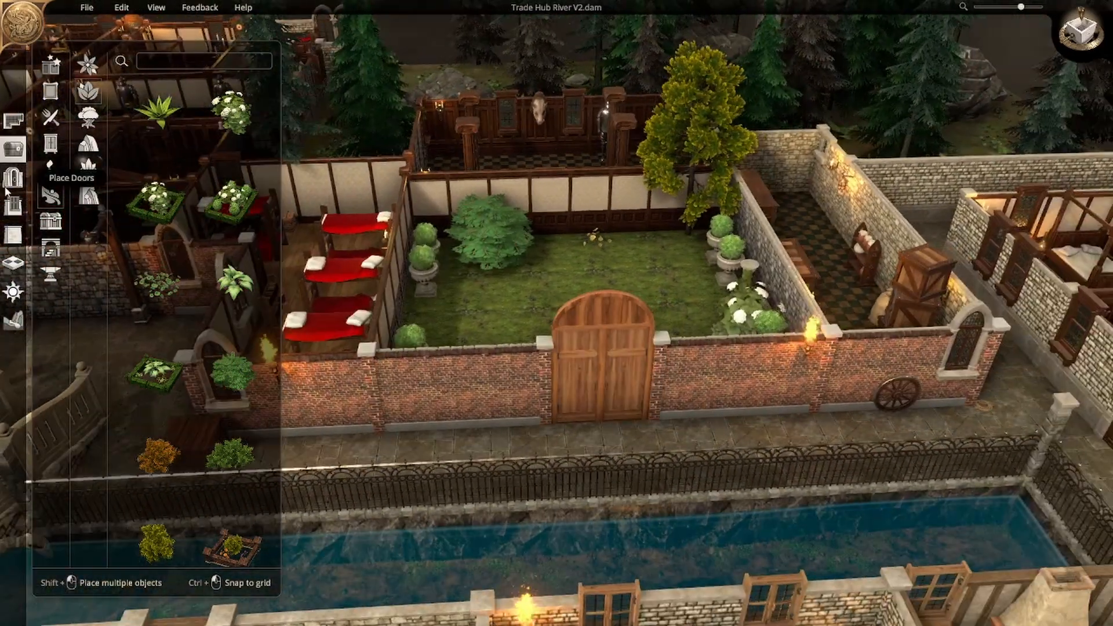
Step: Change the park's brick wall segments on both sides of the wooden gate to a low iron fence
{"action": "left_click", "coordinate": [12, 234]}
{"action": "left_click", "coordinate": [81, 70]}
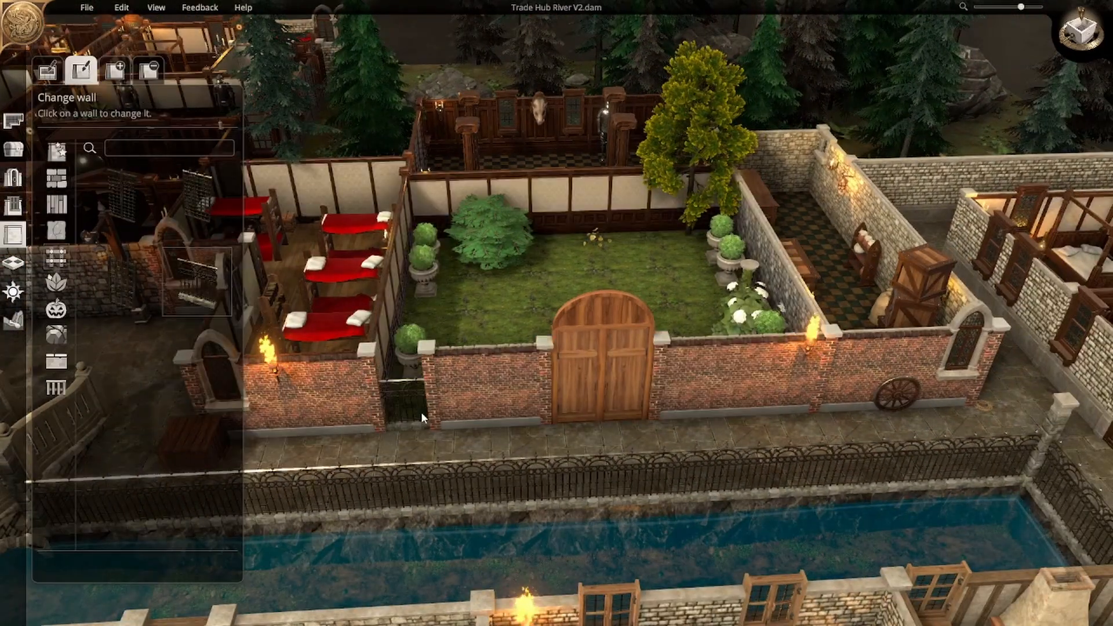
{"action": "left_click", "coordinate": [709, 407]}
{"action": "middle_click_drag", "start_coordinate": [708, 407], "coordinate": [587, 439]}
{"action": "key", "text": "d"}
{"action": "key", "text": "w"}
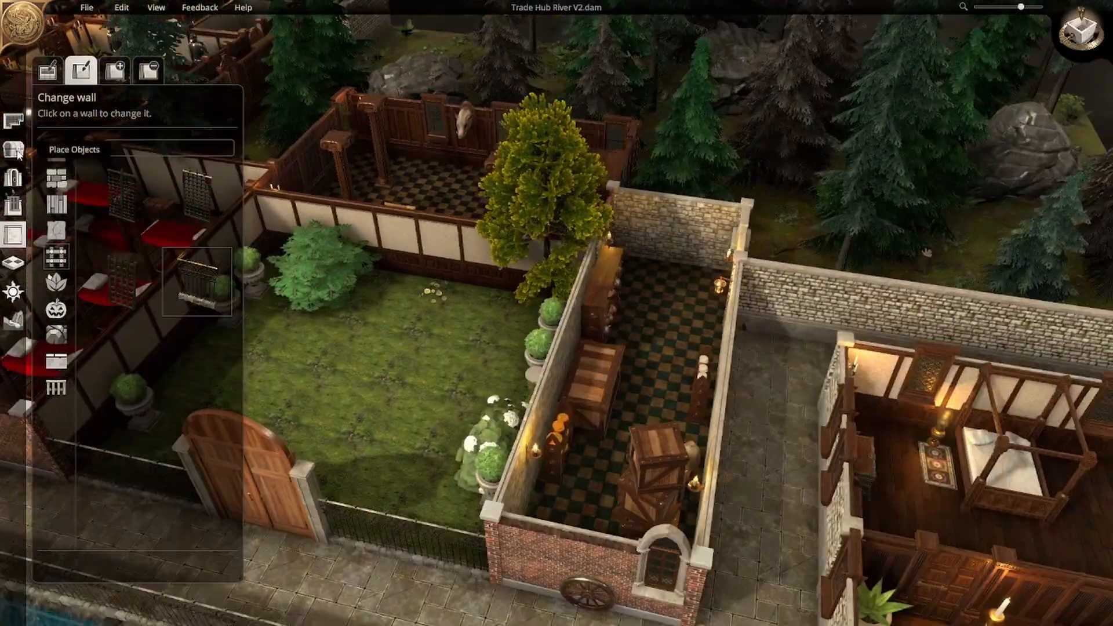
Step: Search the objects for "wine" and add a wine rack and a large barrel to the storeroom
{"action": "middle_click_drag", "start_coordinate": [503, 354], "coordinate": [591, 312]}
{"action": "key", "text": "d"}
{"action": "left_click", "coordinate": [13, 149]}
{"action": "type", "text": "wine"}
{"action": "left_click", "coordinate": [246, 377]}
{"action": "left_click", "coordinate": [586, 349]}
{"action": "scroll", "coordinate": [549, 364], "scroll_direction": "up", "scroll_amount": 2}
{"action": "scroll", "coordinate": [519, 310], "scroll_direction": "down", "scroll_amount": 4}
{"action": "middle_click_drag", "start_coordinate": [519, 310], "coordinate": [531, 340]}
{"action": "key", "text": "a"}
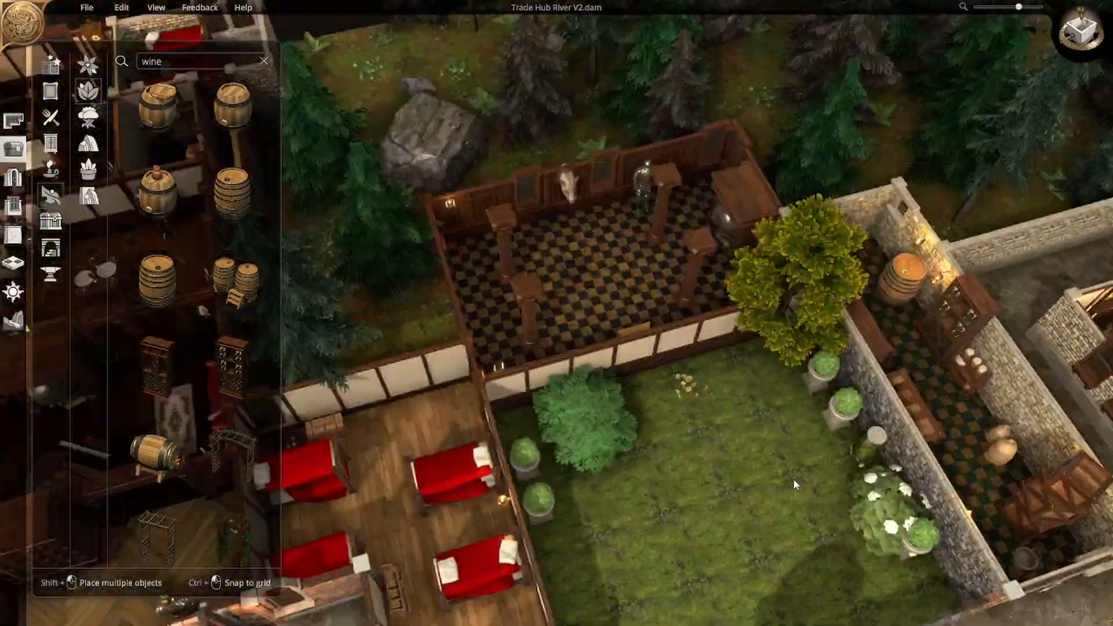
Step: Generate a Mansion Kitchen in the gap between the servants' bedroom, the living room and the checkered hall
{"action": "left_click", "coordinate": [13, 120]}
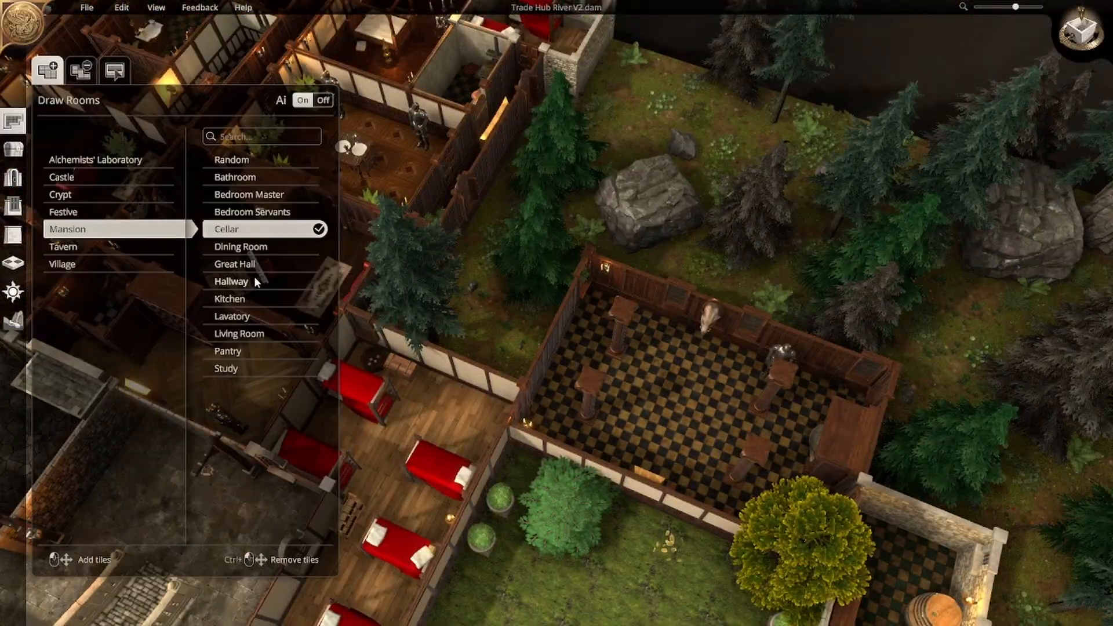
{"action": "left_click", "coordinate": [255, 298]}
{"action": "left_click_drag", "start_coordinate": [386, 337], "coordinate": [553, 314]}
{"action": "middle_click_drag", "start_coordinate": [554, 314], "coordinate": [688, 354]}
{"action": "left_click_drag", "start_coordinate": [724, 426], "coordinate": [644, 356]}
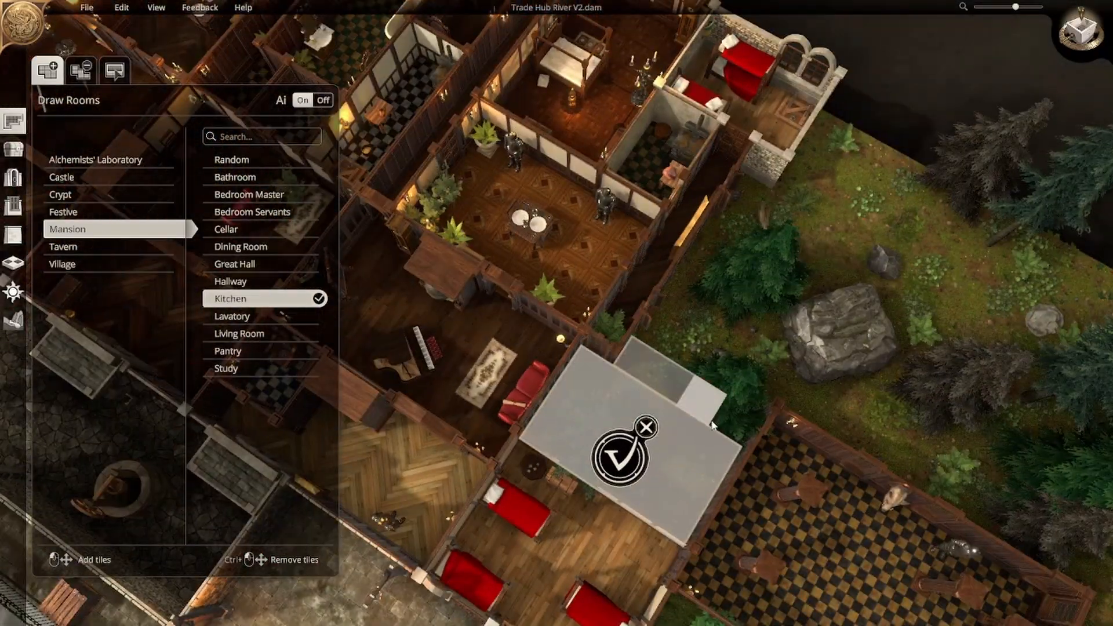
{"action": "middle_click_drag", "start_coordinate": [645, 356], "coordinate": [573, 359]}
{"action": "left_click", "coordinate": [527, 397]}
{"action": "middle_click_drag", "start_coordinate": [530, 396], "coordinate": [621, 333]}
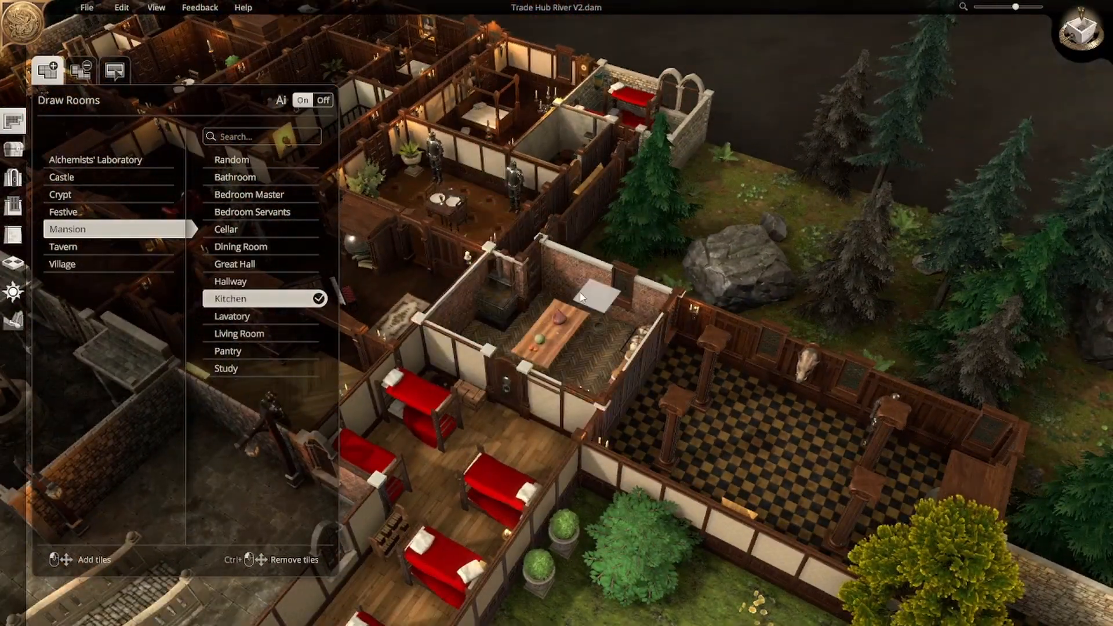
Step: Move the kitchen's outer door to the wall it shares with the checkered hall
{"action": "scroll", "coordinate": [571, 400], "scroll_direction": "up", "scroll_amount": 5}
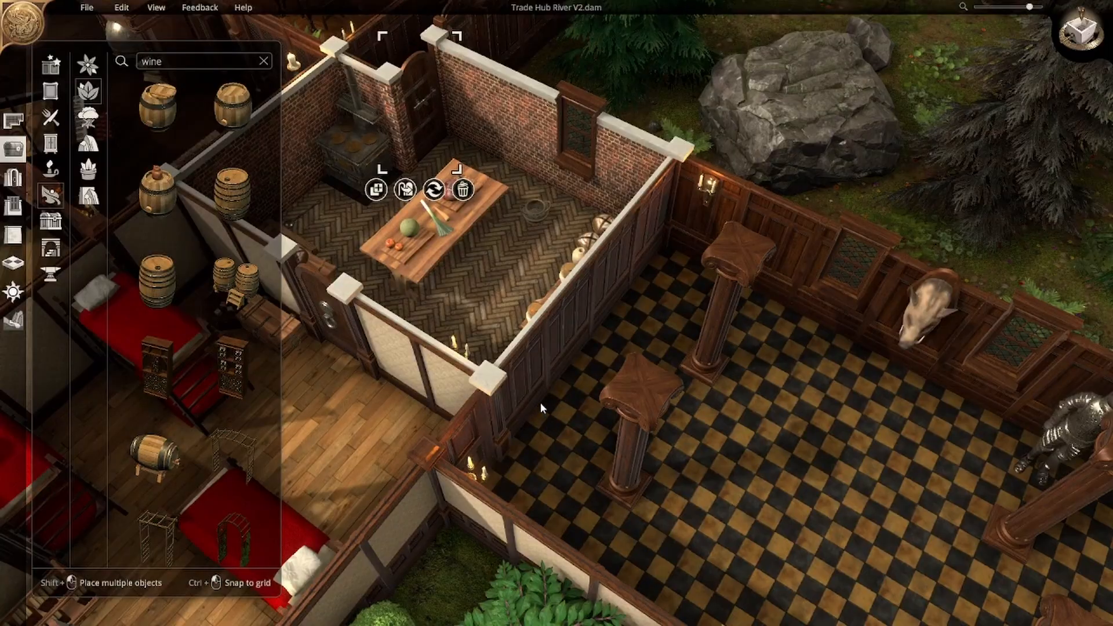
{"action": "left_click", "coordinate": [530, 402]}
{"action": "mouse_move", "coordinate": [531, 402]}
{"action": "middle_mouse_down"}
{"action": "mouse_move", "coordinate": [432, 400]}
{"action": "mouse_move", "coordinate": [462, 373]}
{"action": "mouse_move", "coordinate": [510, 406]}
{"action": "middle_mouse_up"}
{"action": "scroll", "coordinate": [432, 399], "scroll_direction": "up", "scroll_amount": 2}
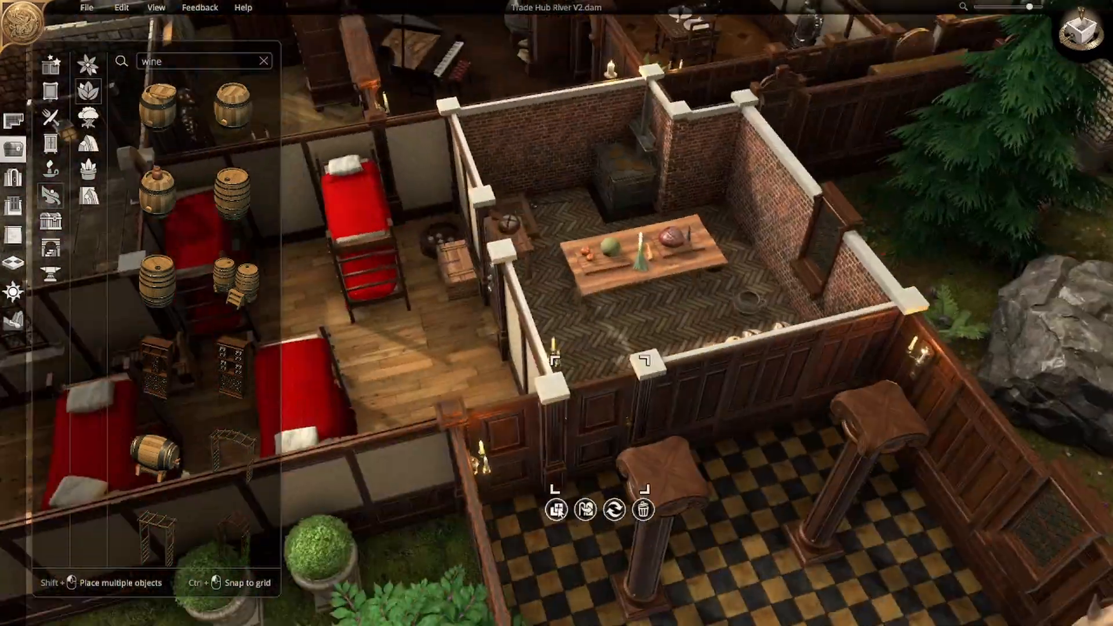
{"action": "left_click", "coordinate": [557, 512]}
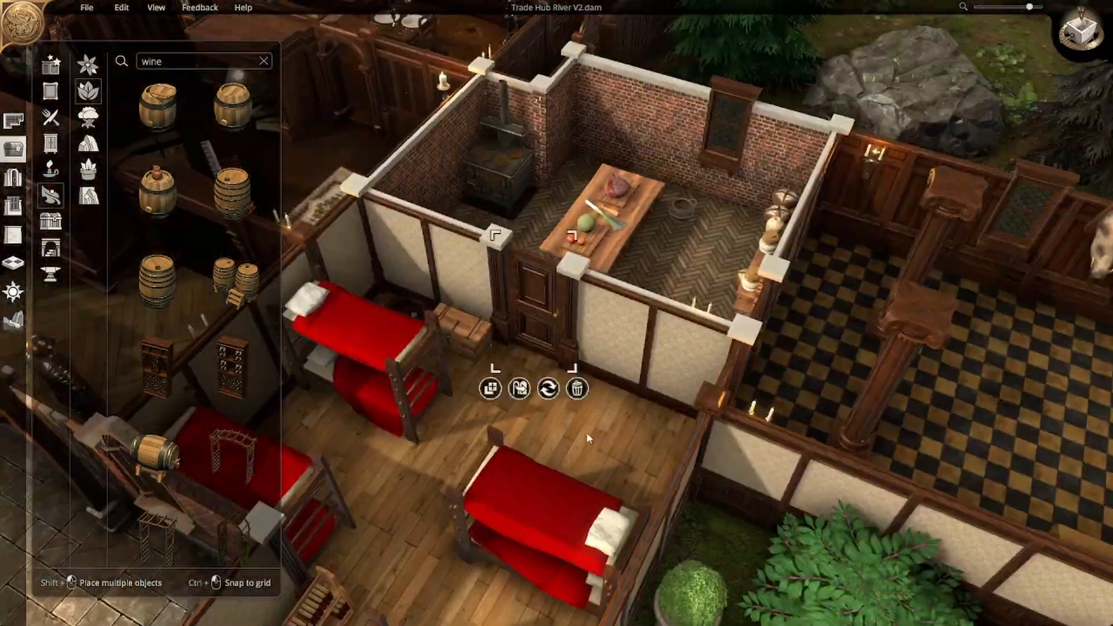
Step: Generate a large Mansion Dining Room on the forest side of the checkered hall
{"action": "scroll", "coordinate": [586, 433], "scroll_direction": "down", "scroll_amount": 4}
{"action": "middle_click_drag", "start_coordinate": [586, 433], "coordinate": [5, 146]}
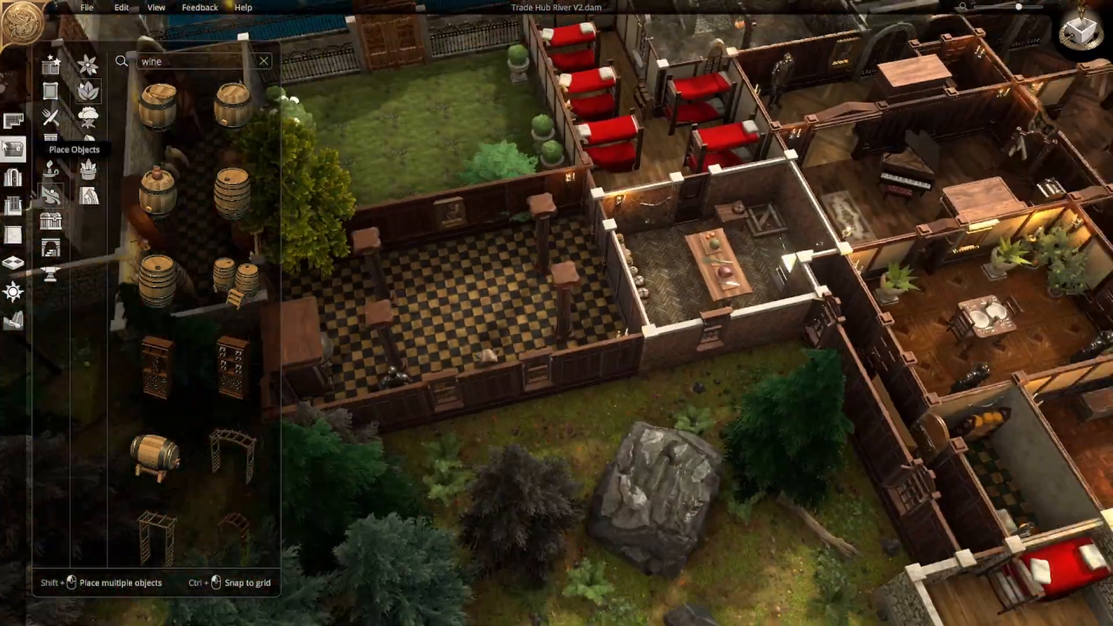
{"action": "left_click", "coordinate": [13, 121]}
{"action": "left_click", "coordinate": [243, 179]}
{"action": "left_click", "coordinate": [248, 195]}
{"action": "mouse_move", "coordinate": [555, 457]}
{"action": "middle_mouse_down"}
{"action": "mouse_move", "coordinate": [504, 405]}
{"action": "mouse_move", "coordinate": [651, 398]}
{"action": "mouse_move", "coordinate": [499, 371]}
{"action": "middle_mouse_up"}
{"action": "left_click", "coordinate": [243, 247]}
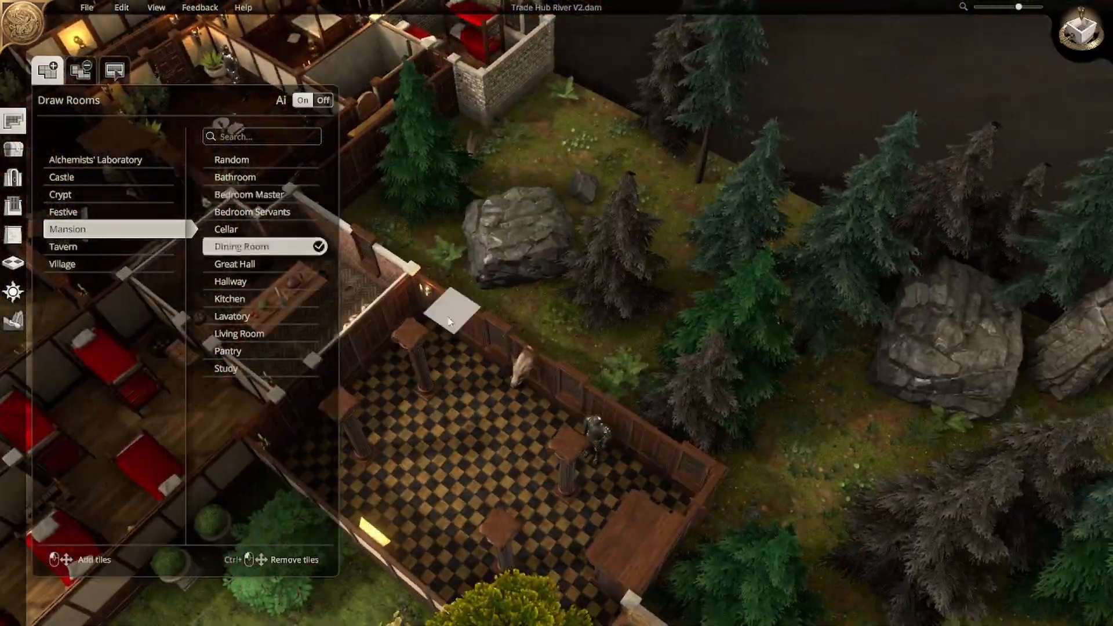
{"action": "left_click_drag", "start_coordinate": [450, 322], "coordinate": [788, 313]}
{"action": "scroll", "coordinate": [582, 353], "scroll_direction": "up", "scroll_amount": 5}
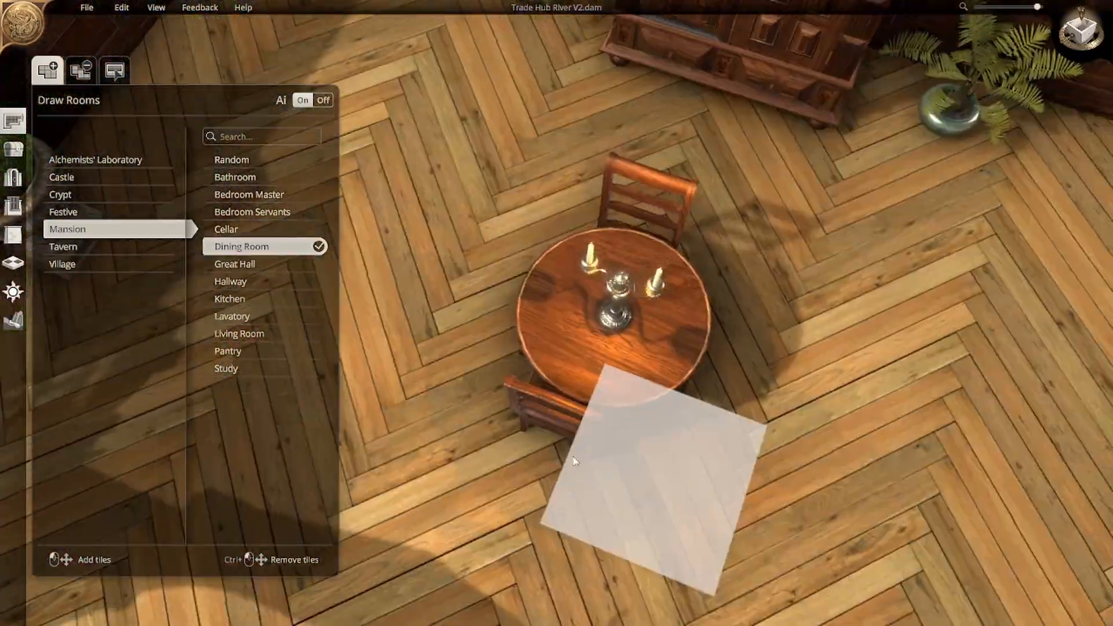
Step: Redraw the dining room over its whole floor repeatedly to generate a different layout
{"action": "scroll", "coordinate": [594, 333], "scroll_direction": "down", "scroll_amount": 5}
{"action": "left_click", "coordinate": [568, 347]}
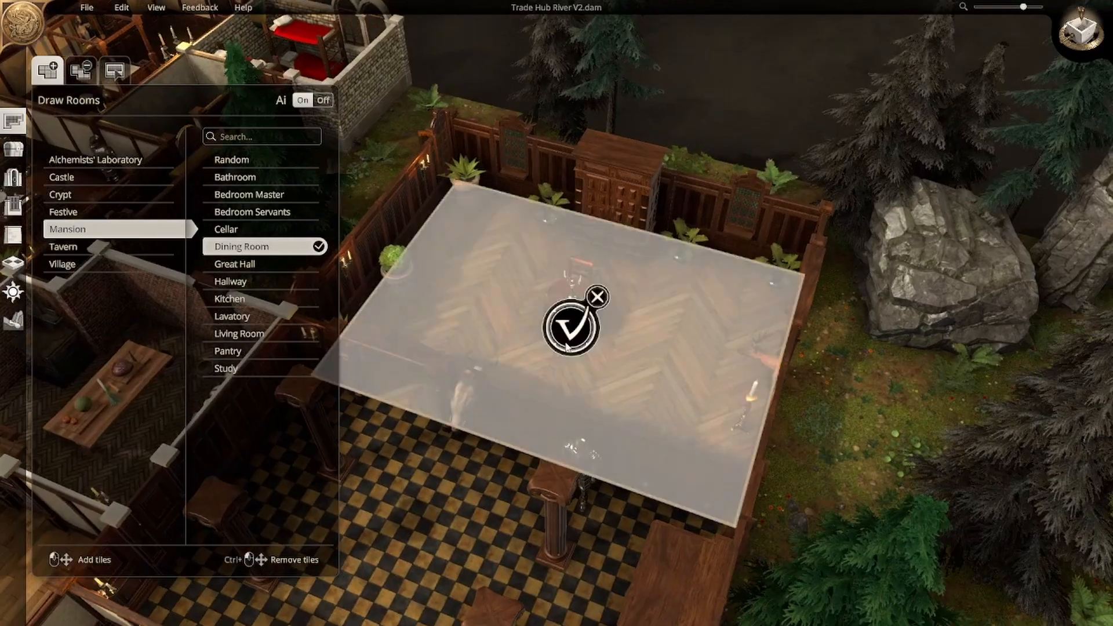
{"action": "middle_click_drag", "start_coordinate": [618, 400], "coordinate": [609, 341]}
{"action": "scroll", "coordinate": [579, 336], "scroll_direction": "up", "scroll_amount": 1}
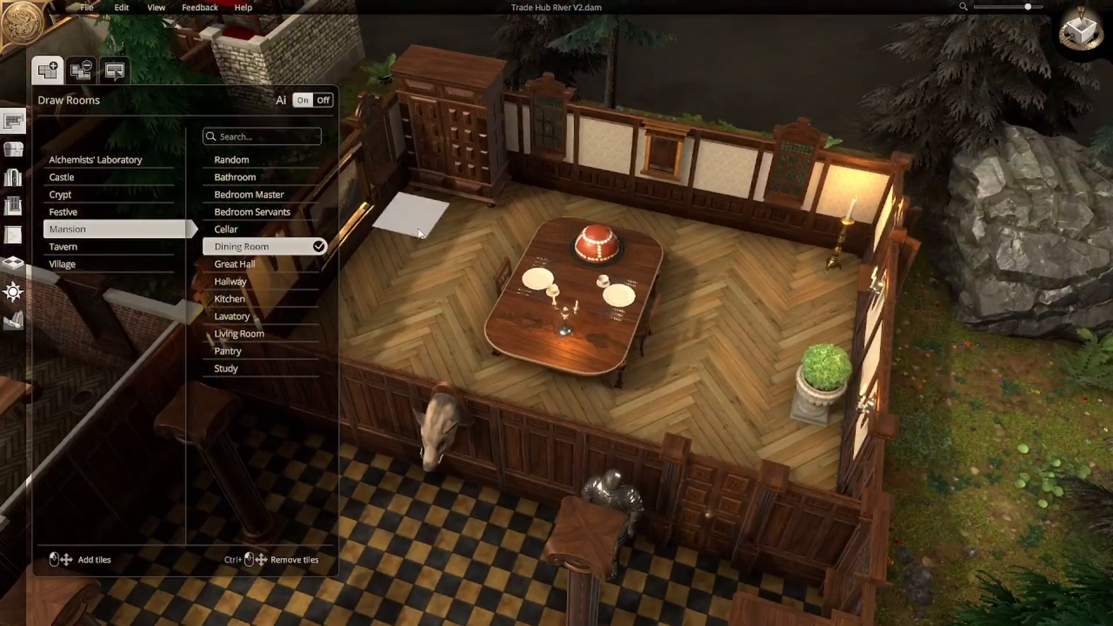
{"action": "left_click", "coordinate": [575, 336]}
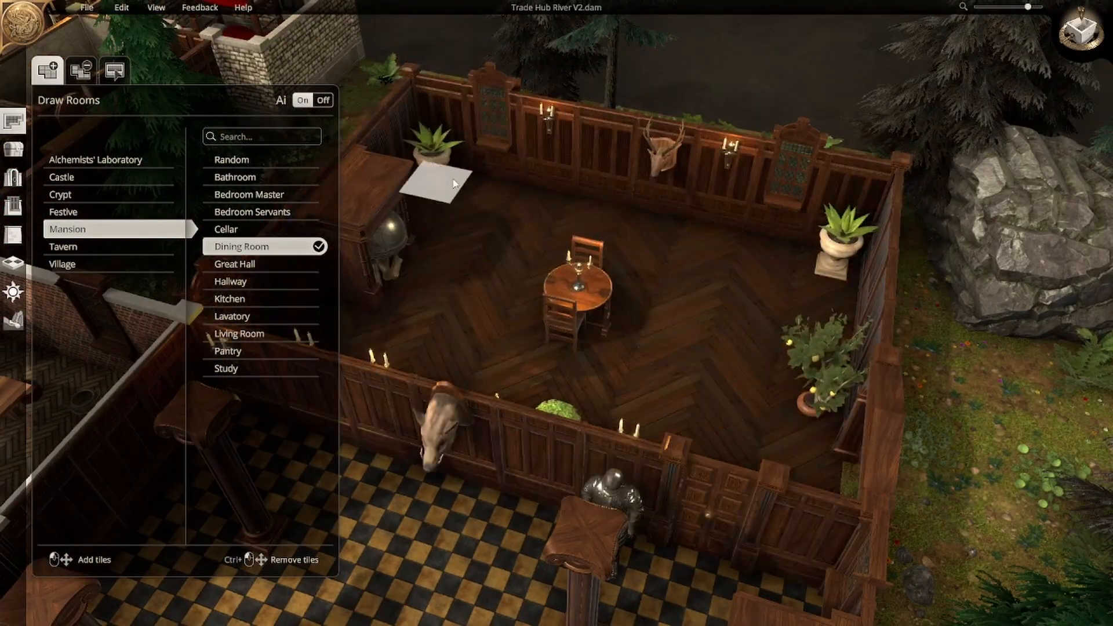
{"action": "left_click_drag", "start_coordinate": [437, 182], "coordinate": [782, 539]}
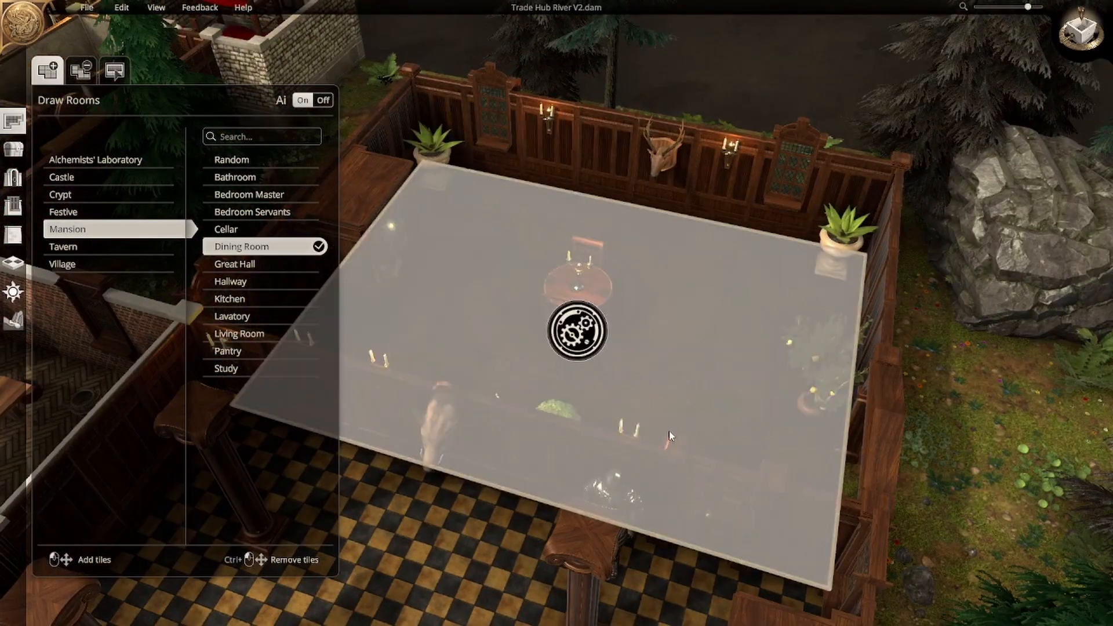
{"action": "mouse_move", "coordinate": [670, 435]}
{"action": "middle_mouse_down"}
{"action": "mouse_move", "coordinate": [427, 348]}
{"action": "mouse_move", "coordinate": [661, 429]}
{"action": "middle_mouse_up"}
Step: Search the objects for "table" and replace the dining table with a long oval one set with plates and a candelabrum
{"action": "left_click", "coordinate": [13, 149]}
{"action": "left_click", "coordinate": [223, 64]}
{"action": "type", "text": "table"}
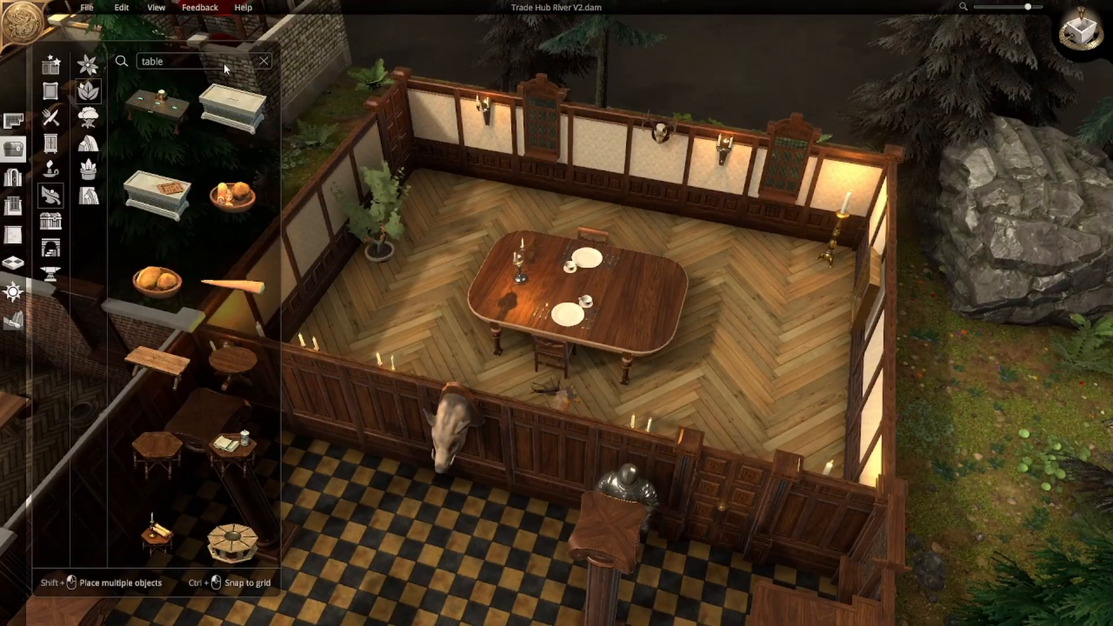
{"action": "scroll", "coordinate": [196, 430], "scroll_direction": "down", "scroll_amount": 8}
{"action": "scroll", "coordinate": [196, 430], "scroll_direction": "down", "scroll_amount": 7}
{"action": "left_click", "coordinate": [231, 197]}
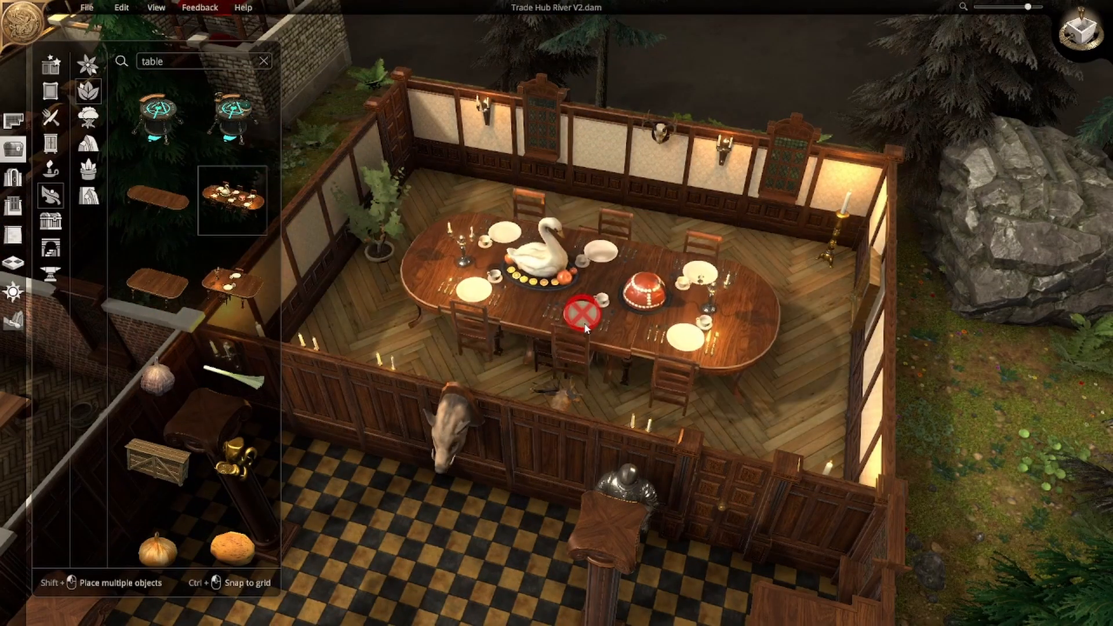
{"action": "right_click", "coordinate": [582, 307]}
{"action": "left_click", "coordinate": [582, 307]}
{"action": "left_click", "coordinate": [586, 418]}
{"action": "left_click", "coordinate": [12, 149]}
{"action": "left_click", "coordinate": [233, 197]}
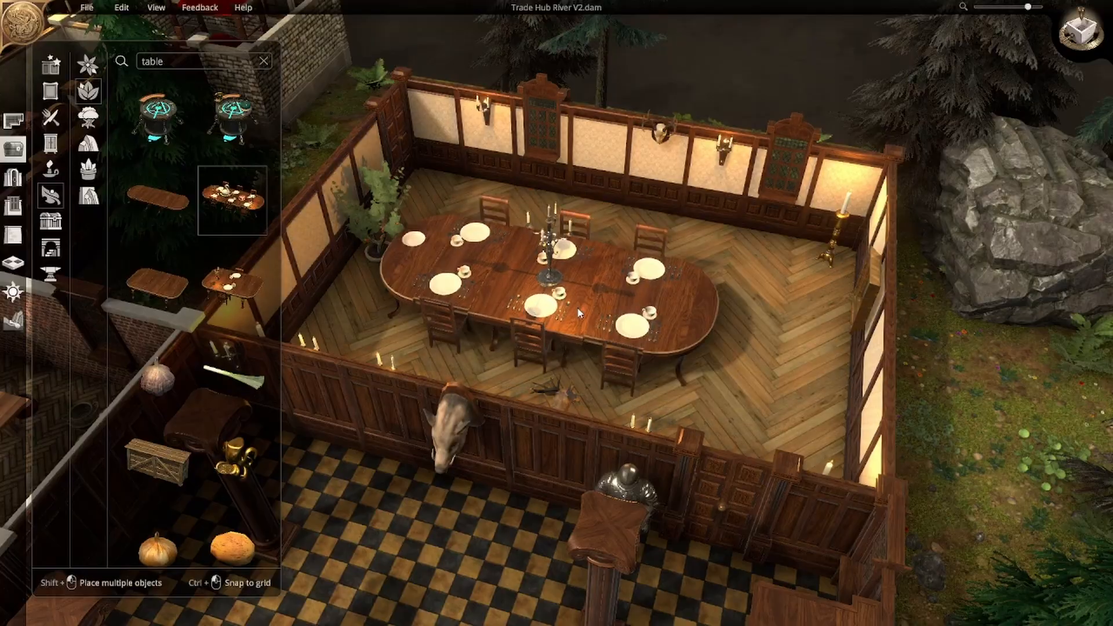
{"action": "left_click", "coordinate": [586, 295]}
Step: Remove the potted plant from the dining room
{"action": "middle_click_drag", "start_coordinate": [616, 238], "coordinate": [429, 279]}
{"action": "left_click_drag", "start_coordinate": [649, 168], "coordinate": [510, 249]}
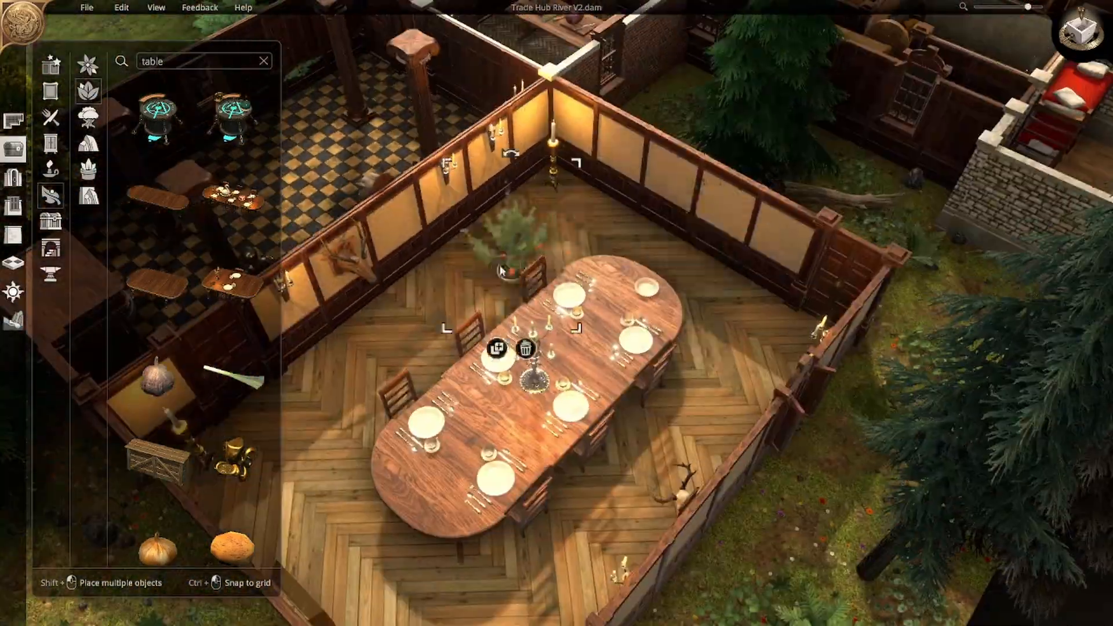
{"action": "middle_click_drag", "start_coordinate": [510, 249], "coordinate": [769, 273]}
{"action": "left_click", "coordinate": [510, 224]}
{"action": "middle_click_drag", "start_coordinate": [510, 225], "coordinate": [602, 405]}
Step: Delete the large wooden fireplace from the end of the checkered hall
{"action": "scroll", "coordinate": [603, 405], "scroll_direction": "down", "scroll_amount": 2}
{"action": "left_click_drag", "start_coordinate": [800, 365], "coordinate": [601, 325]}
{"action": "key", "text": "Delete"}
{"action": "middle_click_drag", "start_coordinate": [601, 324], "coordinate": [642, 297]}
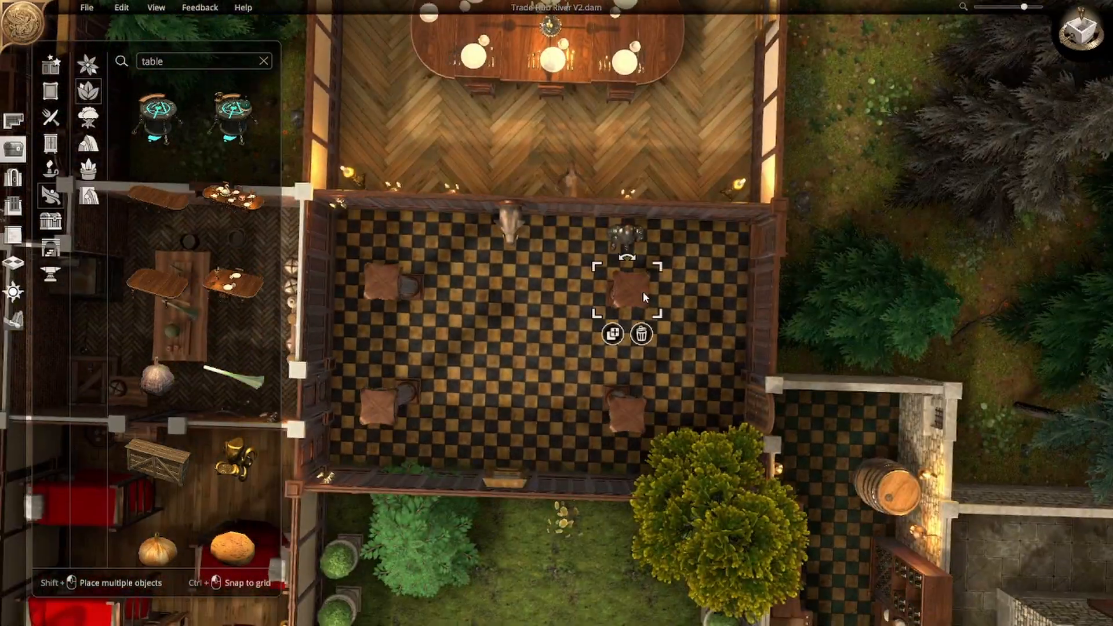
Step: Space the hall's columns evenly and remove the suit of armour and animal heads along its wall with the dining room
{"action": "middle_click_drag", "start_coordinate": [681, 415], "coordinate": [610, 298]}
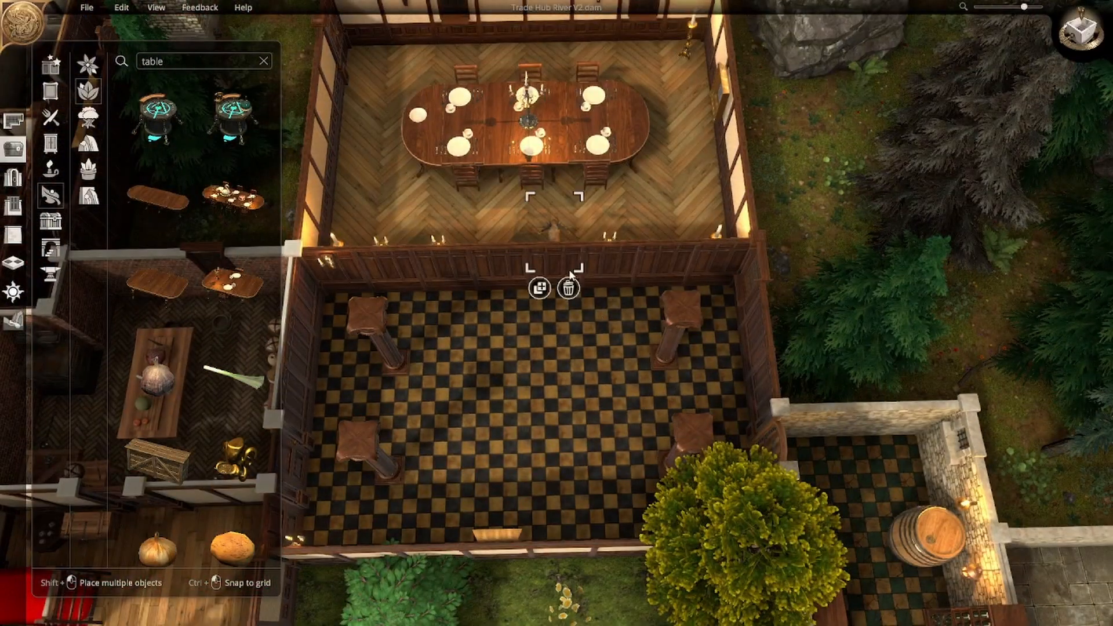
{"action": "middle_click_drag", "start_coordinate": [735, 248], "coordinate": [774, 280]}
{"action": "left_click", "coordinate": [774, 279]}
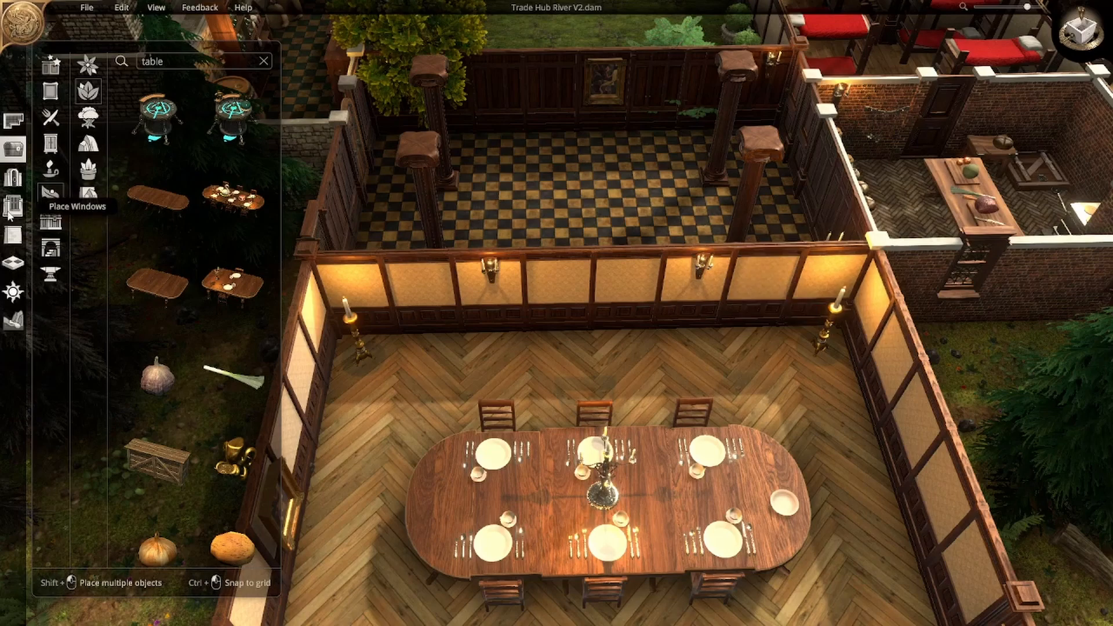
Step: Place a wide wooden pediment arch in the middle of the wall between the dining room and the checkered hall
{"action": "left_click", "coordinate": [12, 177]}
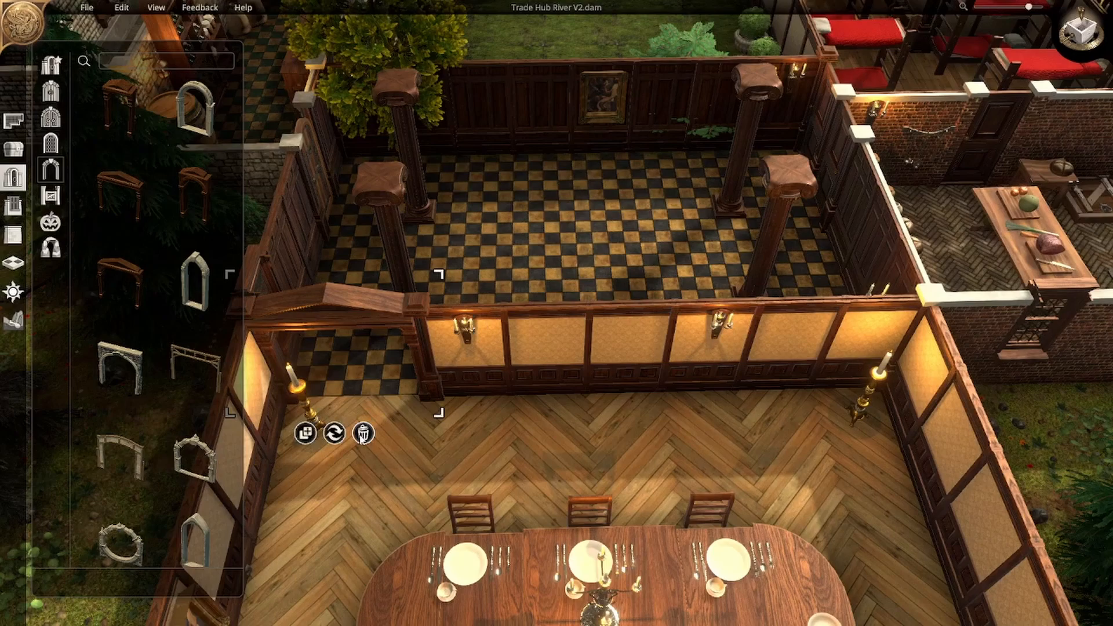
{"action": "left_click_drag", "start_coordinate": [342, 348], "coordinate": [597, 343]}
{"action": "middle_click_drag", "start_coordinate": [598, 343], "coordinate": [360, 279]}
Step: Place a tall wooden cabinet against the dining room wall between the arch and the corner candle stand
{"action": "left_click", "coordinate": [13, 149]}
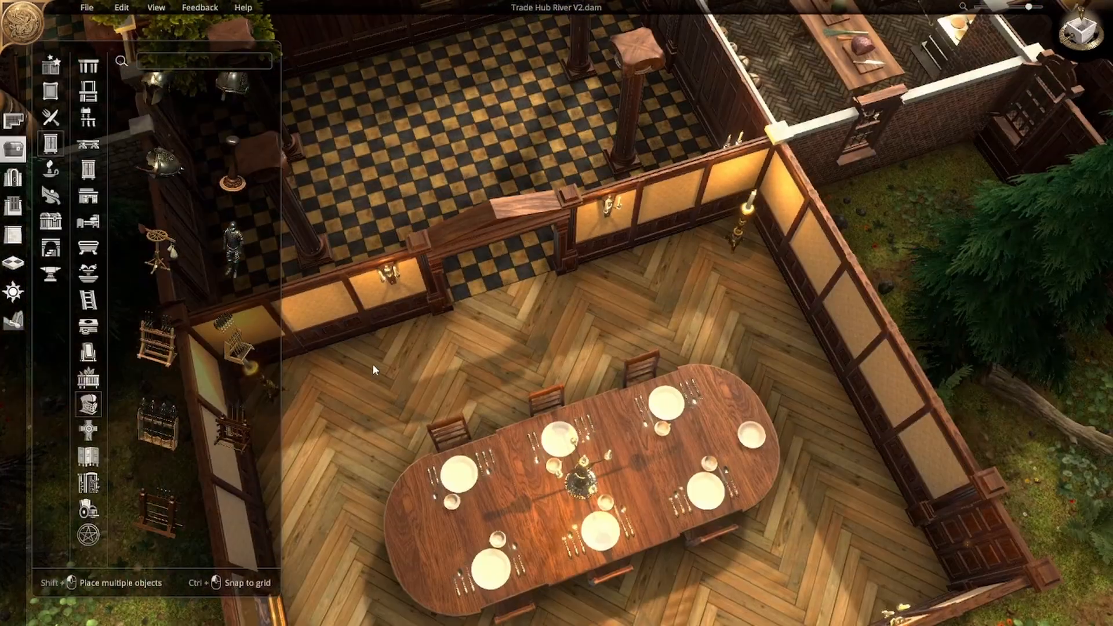
{"action": "left_click", "coordinate": [88, 92]}
{"action": "middle_click_drag", "start_coordinate": [165, 232], "coordinate": [177, 281]}
{"action": "scroll", "coordinate": [154, 274], "scroll_direction": "down", "scroll_amount": 1}
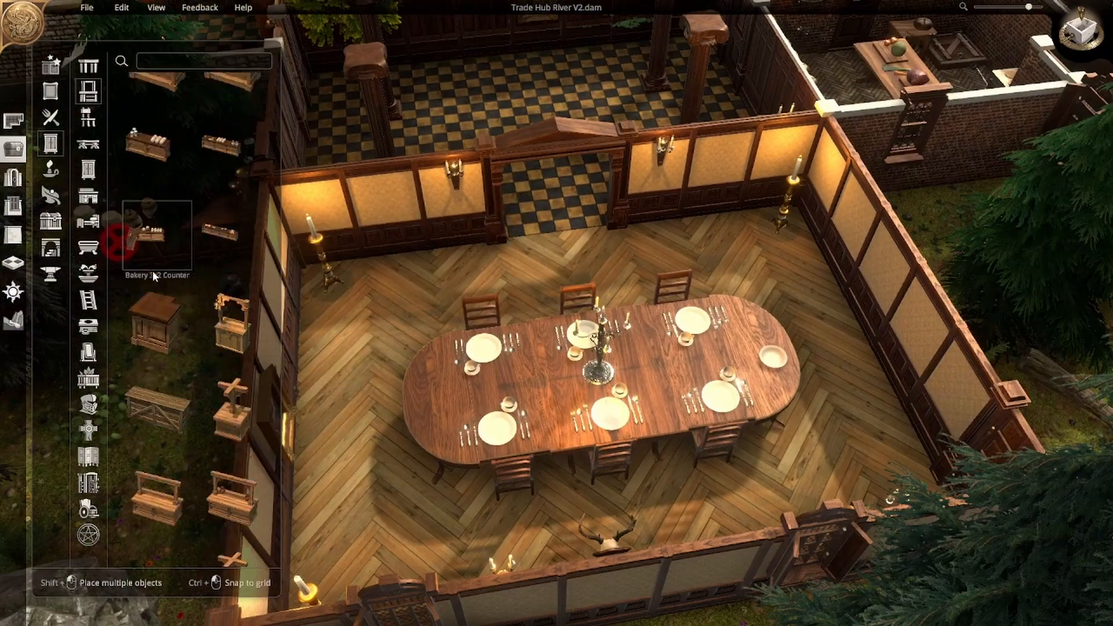
{"action": "left_click", "coordinate": [88, 170]}
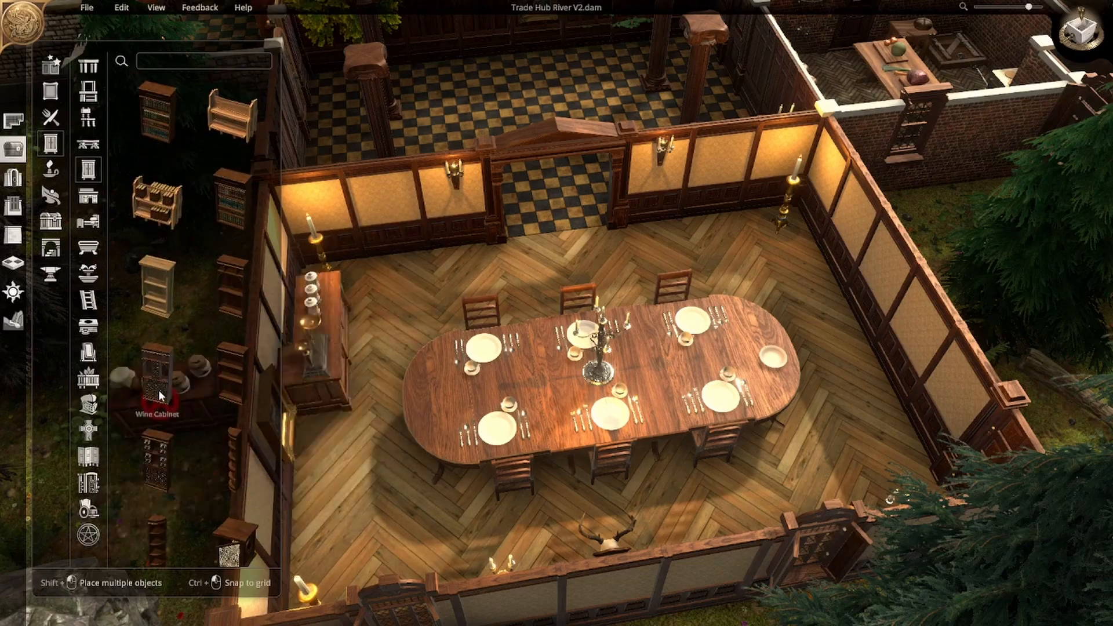
{"action": "scroll", "coordinate": [161, 397], "scroll_direction": "down", "scroll_amount": 2}
{"action": "left_click", "coordinate": [159, 412]}
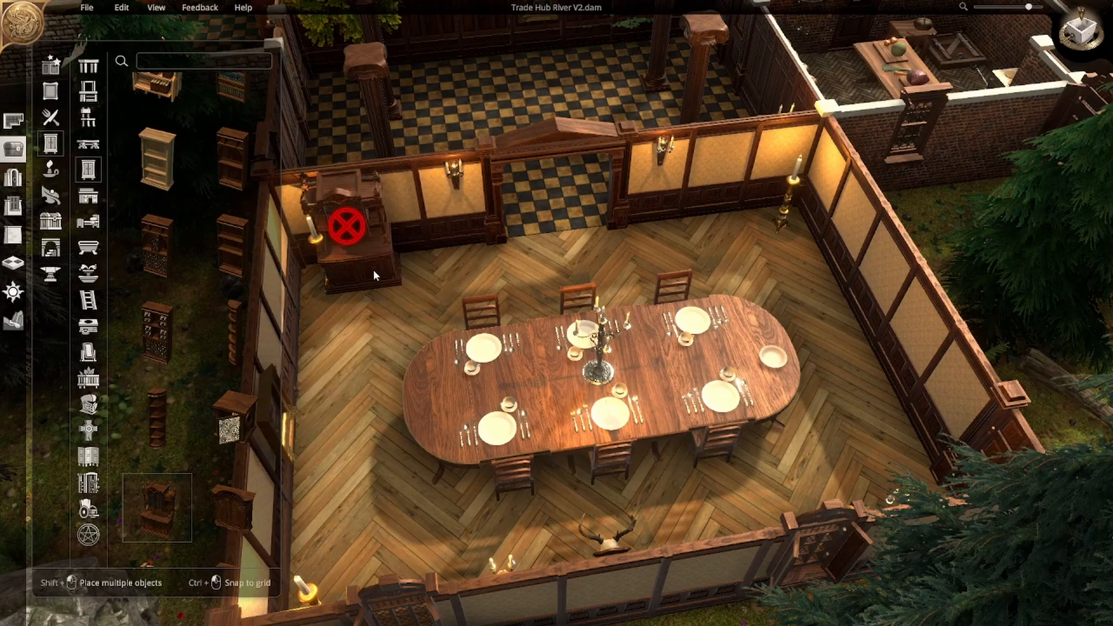
{"action": "left_click_drag", "start_coordinate": [408, 234], "coordinate": [381, 246]}
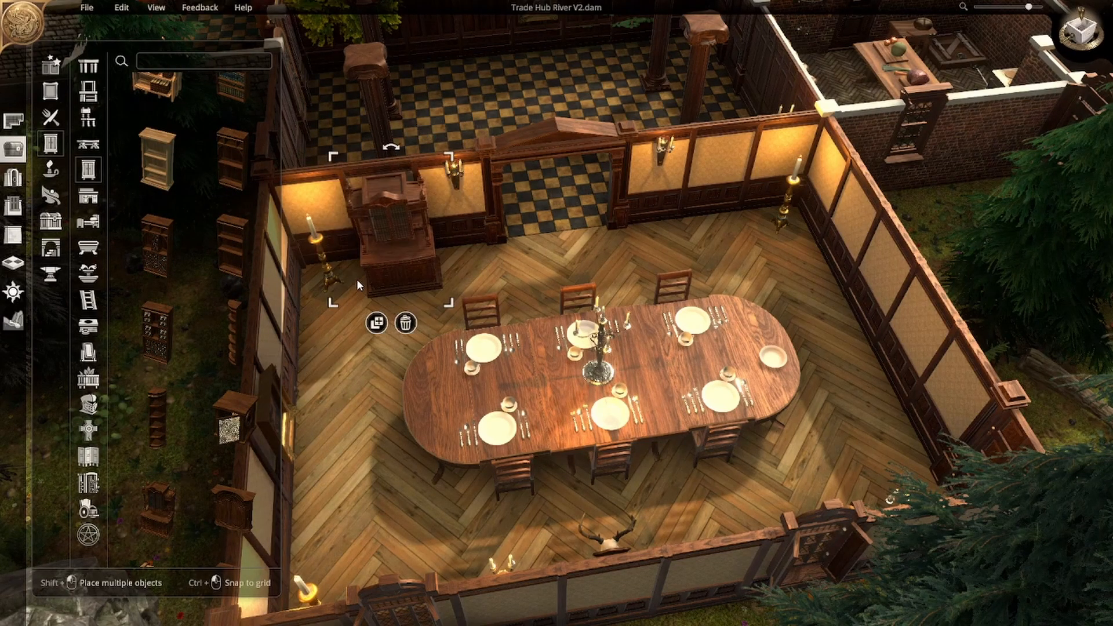
{"action": "left_click", "coordinate": [350, 422]}
{"action": "middle_click_drag", "start_coordinate": [349, 423], "coordinate": [432, 418]}
Step: Try a potted plant in the dining room's corner nearest the kitchen
{"action": "left_click", "coordinate": [51, 196]}
{"action": "left_click", "coordinate": [88, 169]}
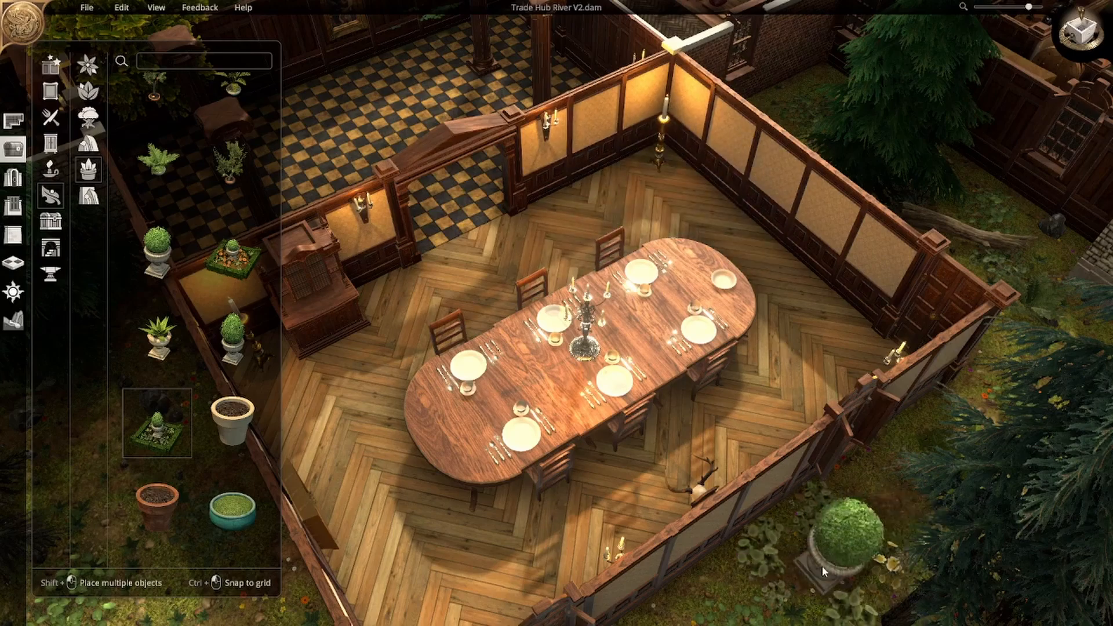
{"action": "scroll", "coordinate": [214, 364], "scroll_direction": "up", "scroll_amount": 3}
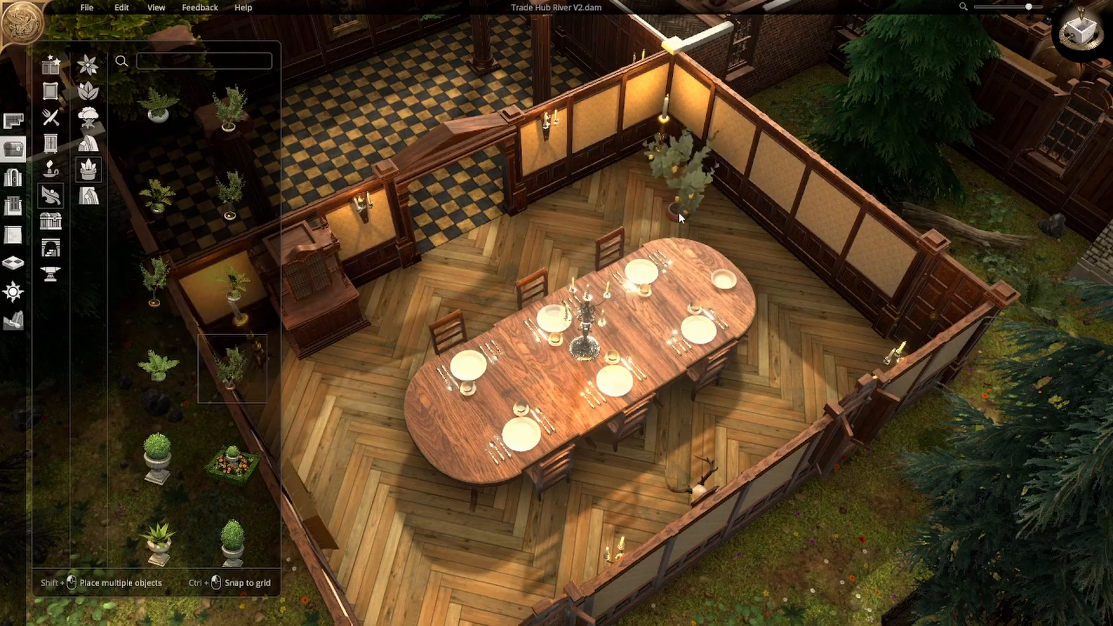
{"action": "left_click", "coordinate": [696, 218]}
{"action": "middle_click_drag", "start_coordinate": [696, 219], "coordinate": [596, 362]}
{"action": "key", "text": "Delete"}
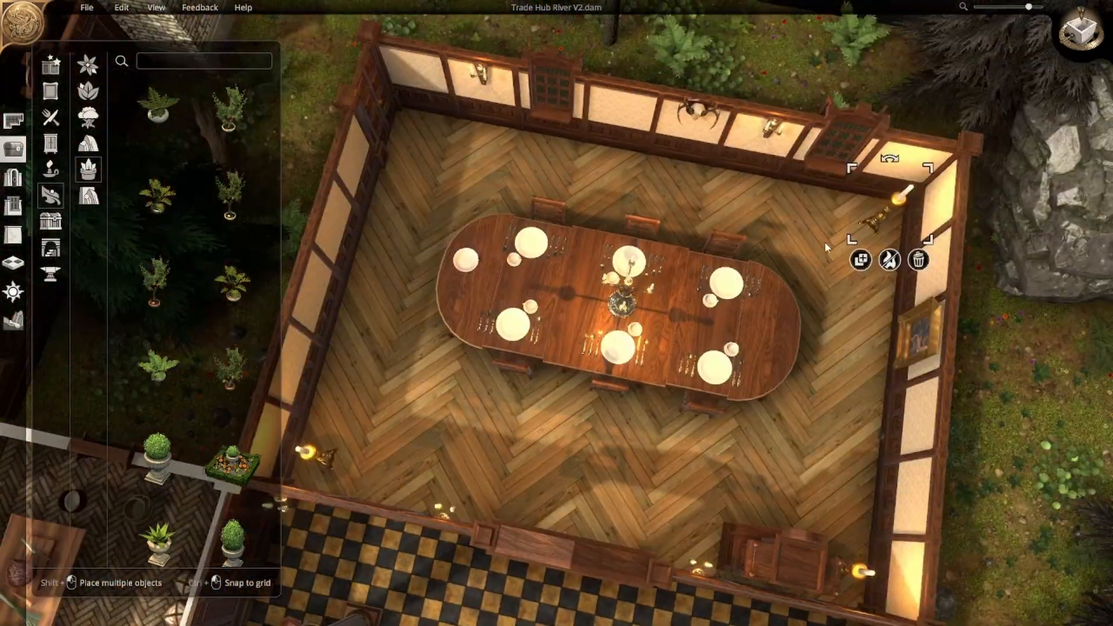
Step: Add a copy of the floor candle stand to the dining room's remaining empty corner
{"action": "middle_click_drag", "start_coordinate": [526, 109], "coordinate": [420, 458]}
{"action": "scroll", "coordinate": [561, 263], "scroll_direction": "down", "scroll_amount": 3}
{"action": "key", "text": "s"}
{"action": "key", "text": "w"}
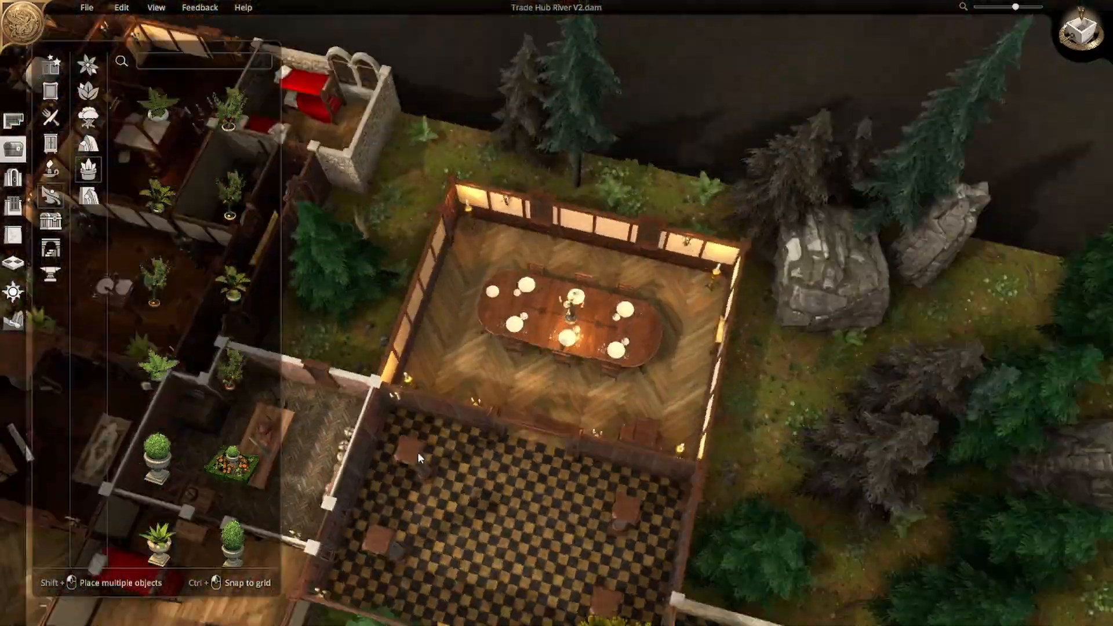
Step: Draw a mansion bathroom on the grass behind the kitchen, filling the space up to the dining room wall
{"action": "left_click", "coordinate": [12, 178]}
{"action": "left_click", "coordinate": [13, 120]}
{"action": "scroll", "coordinate": [427, 234], "scroll_direction": "up", "scroll_amount": 3}
{"action": "left_click", "coordinate": [261, 178]}
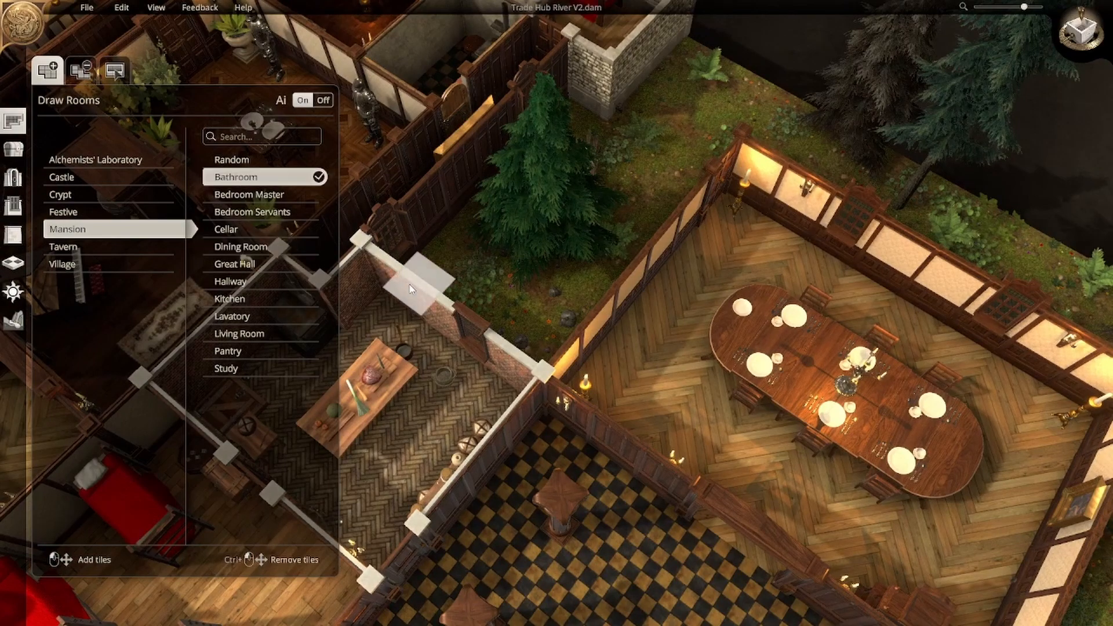
{"action": "left_click_drag", "start_coordinate": [410, 288], "coordinate": [684, 217]}
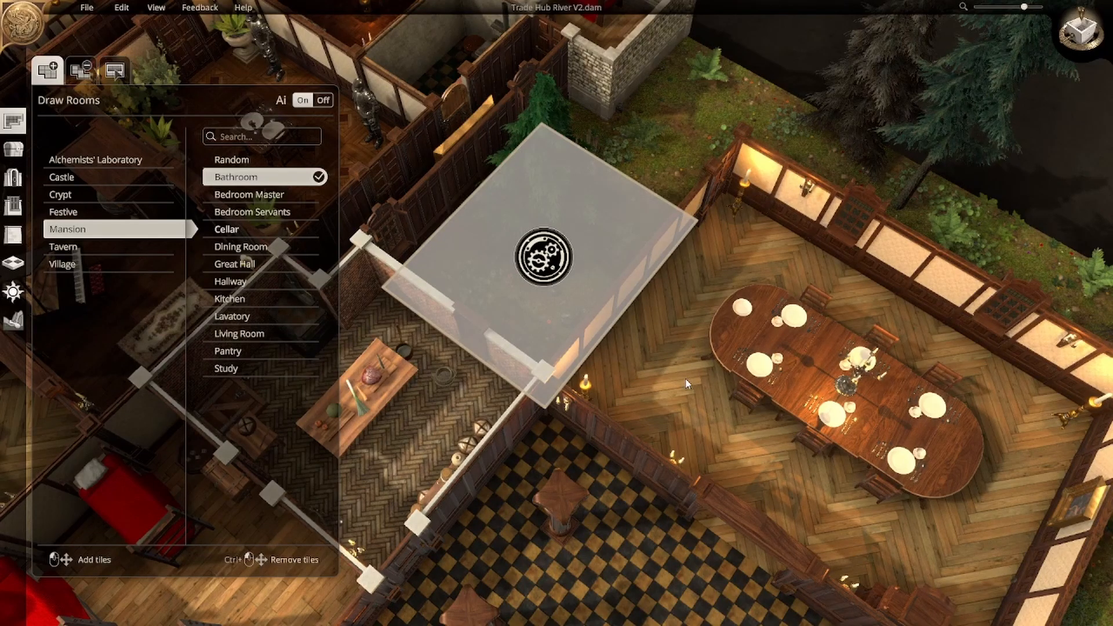
{"action": "scroll", "coordinate": [545, 261], "scroll_direction": "up", "scroll_amount": 3}
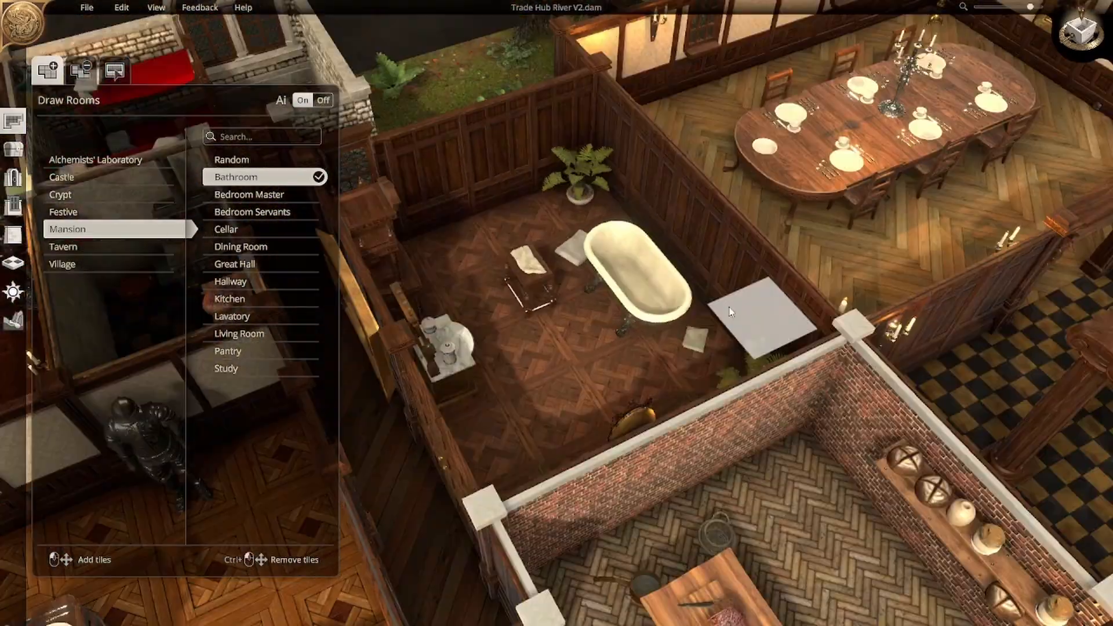
Step: Draw a small mansion lavatory inside the bathroom, in the corner away from the kitchen and dining room
{"action": "left_click", "coordinate": [249, 315]}
{"action": "left_click_drag", "start_coordinate": [532, 283], "coordinate": [528, 285]}
{"action": "middle_click_drag", "start_coordinate": [464, 368], "coordinate": [452, 319]}
Step: Move the bathtub into the nook between the lavatory and the kitchen, and lay the bath towels beside it
{"action": "left_click", "coordinate": [13, 149]}
{"action": "middle_click_drag", "start_coordinate": [377, 342], "coordinate": [455, 368]}
{"action": "left_click_drag", "start_coordinate": [626, 382], "coordinate": [431, 242]}
{"action": "left_click_drag", "start_coordinate": [692, 345], "coordinate": [489, 288]}
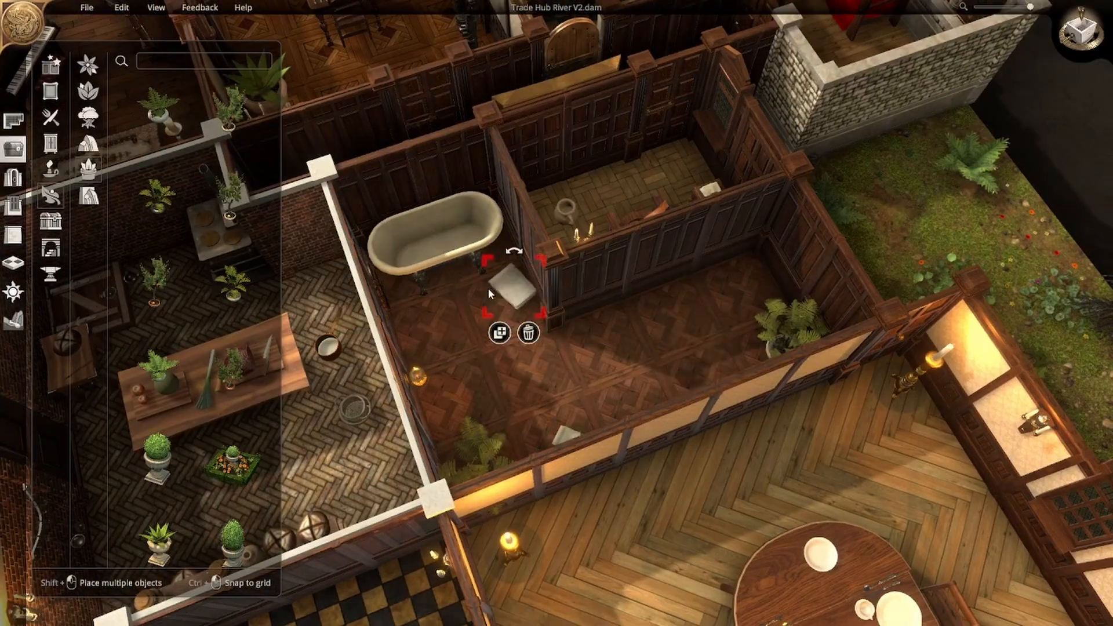
{"action": "left_click_drag", "start_coordinate": [390, 246], "coordinate": [400, 307]}
Step: Reposition the wooden toilet chair against the lavatory's outer wall, beside the stool
{"action": "middle_click_drag", "start_coordinate": [475, 318], "coordinate": [663, 332]}
{"action": "left_click_drag", "start_coordinate": [617, 487], "coordinate": [614, 492]}
{"action": "middle_click_drag", "start_coordinate": [615, 492], "coordinate": [499, 375]}
{"action": "scroll", "coordinate": [498, 376], "scroll_direction": "up", "scroll_amount": 5}
{"action": "scroll", "coordinate": [499, 375], "scroll_direction": "down", "scroll_amount": 4}
{"action": "left_click_drag", "start_coordinate": [573, 297], "coordinate": [501, 254]}
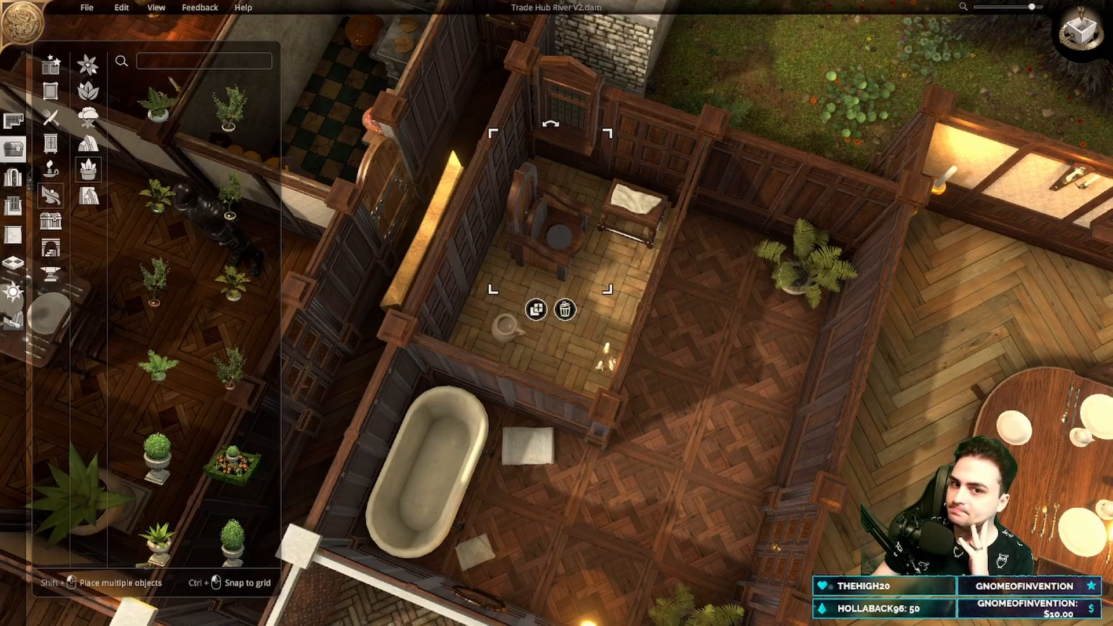
{"action": "right_click_drag", "start_coordinate": [592, 383], "coordinate": [564, 416]}
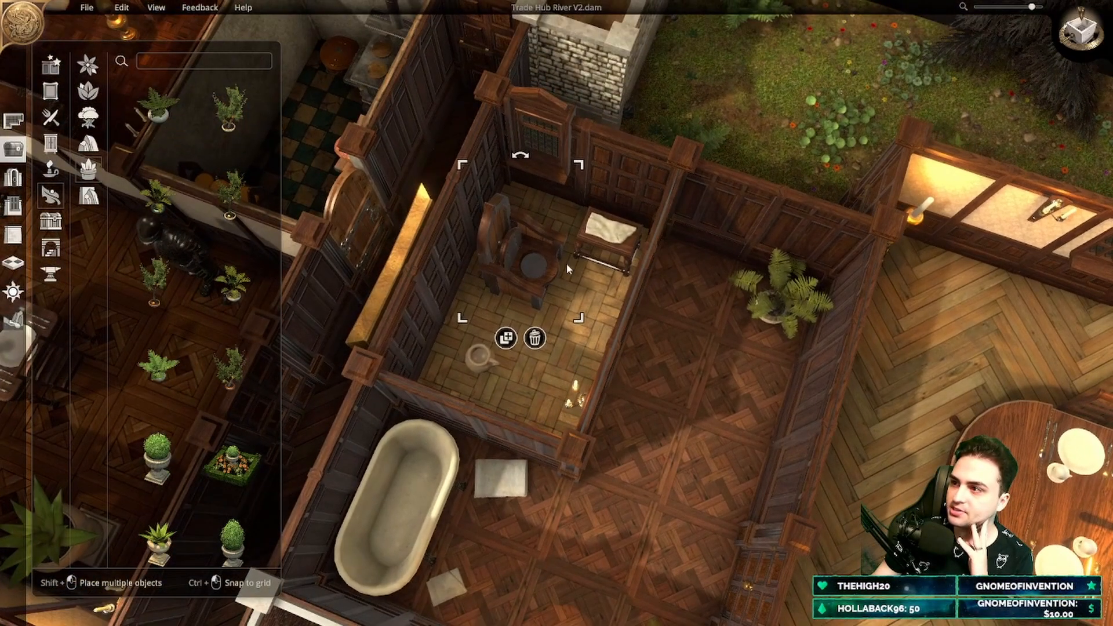
{"action": "right_click_drag", "start_coordinate": [566, 263], "coordinate": [603, 283]}
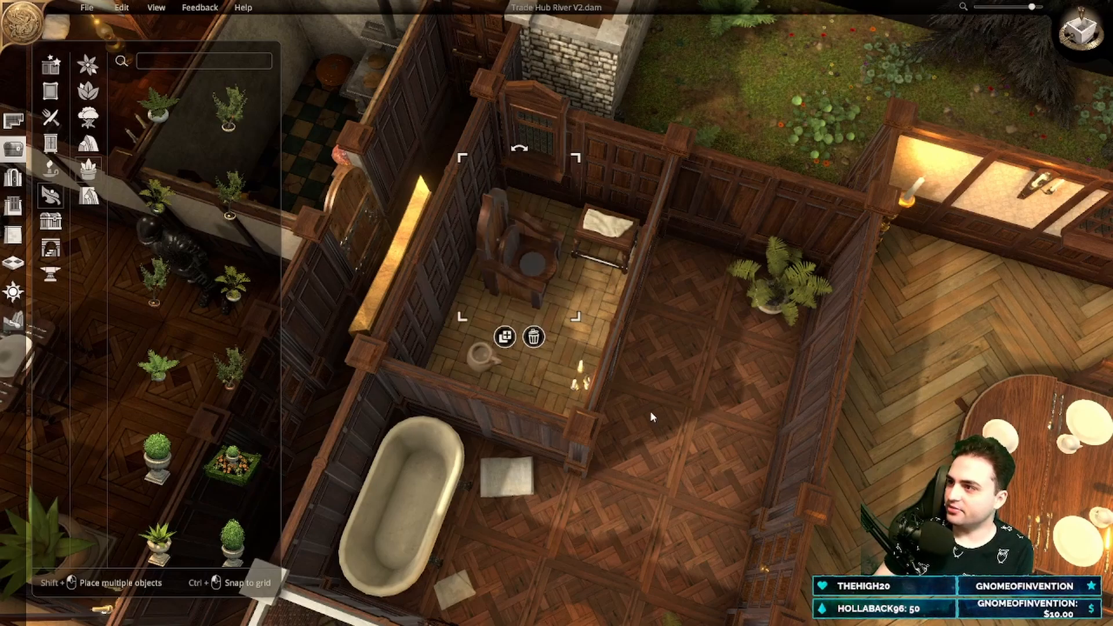
Step: Survey the whole map from the mansion across the forest, river and graveyard, returning to the dining room area
{"action": "scroll", "coordinate": [650, 415], "scroll_direction": "down", "scroll_amount": 6}
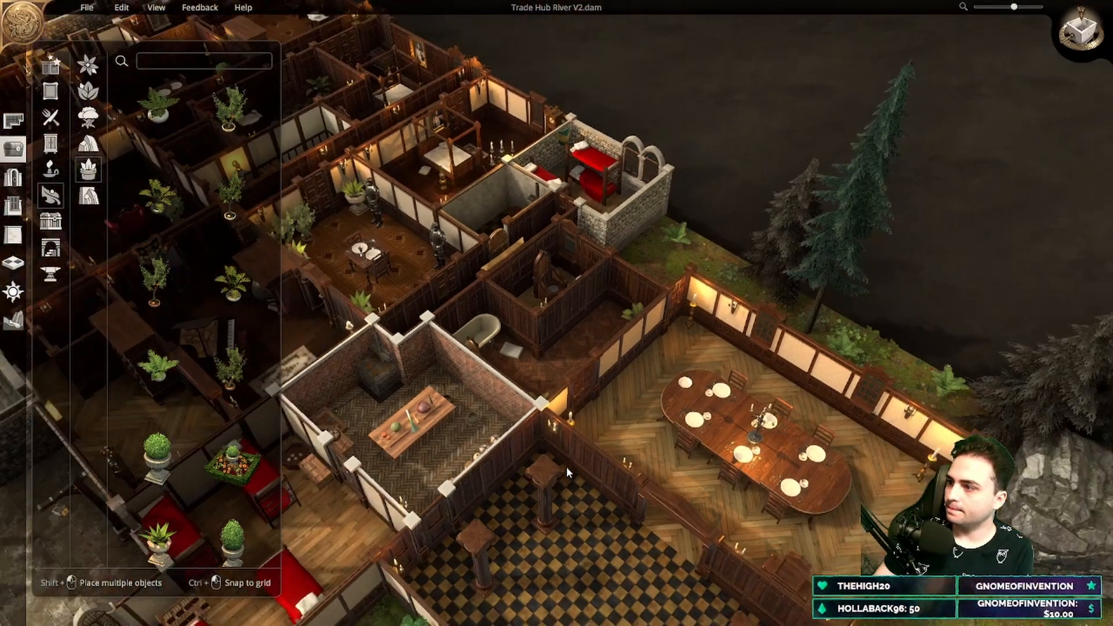
{"action": "scroll", "coordinate": [566, 467], "scroll_direction": "down", "scroll_amount": 4}
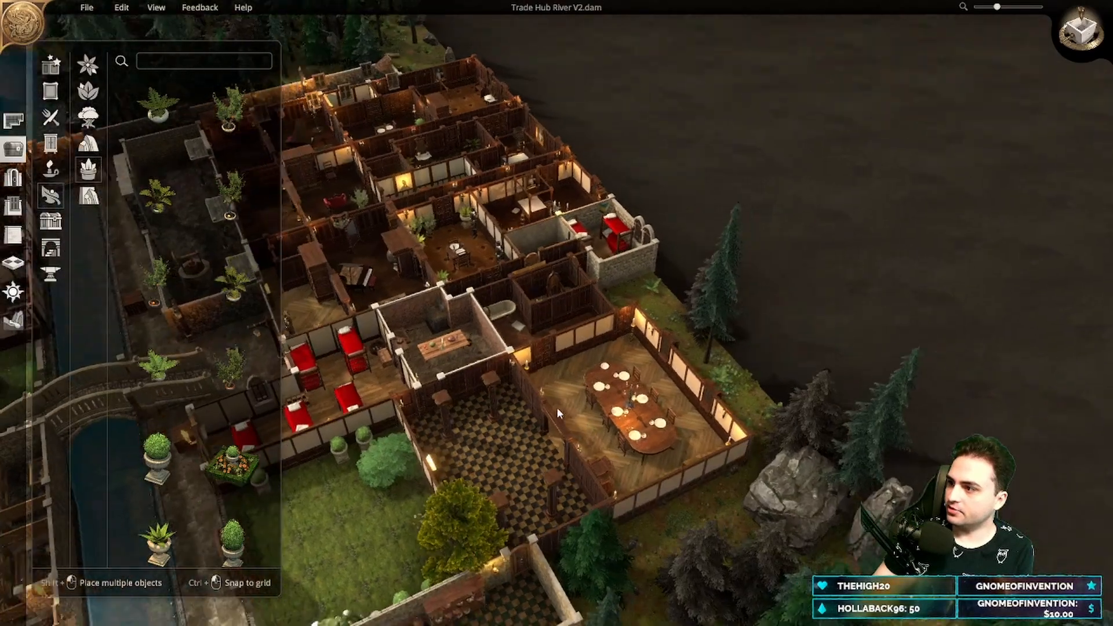
{"action": "middle_click_drag", "start_coordinate": [556, 408], "coordinate": [810, 470]}
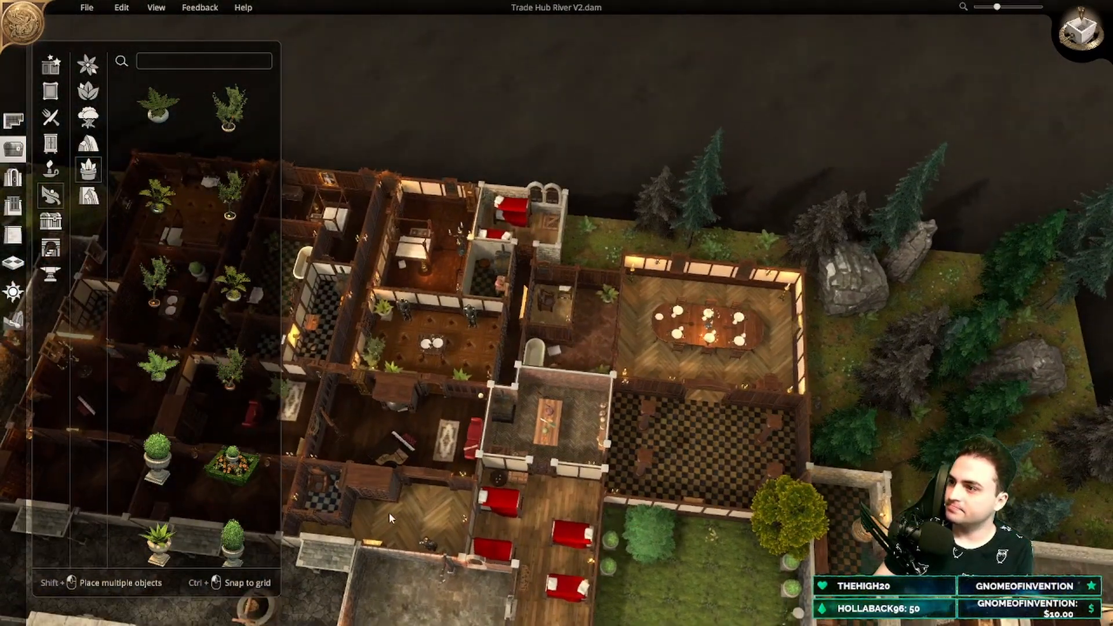
{"action": "right_click_drag", "start_coordinate": [514, 461], "coordinate": [1058, 271]}
{"action": "right_click_drag", "start_coordinate": [608, 449], "coordinate": [884, 532]}
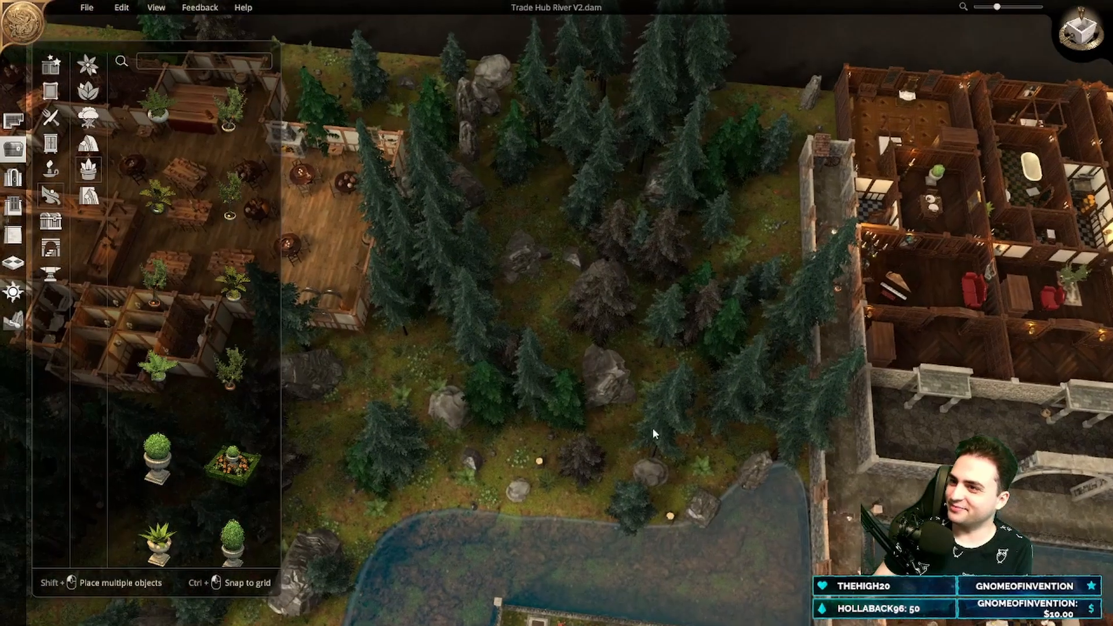
{"action": "right_click_drag", "start_coordinate": [653, 434], "coordinate": [510, 338]}
{"action": "right_click_drag", "start_coordinate": [523, 398], "coordinate": [779, 207]}
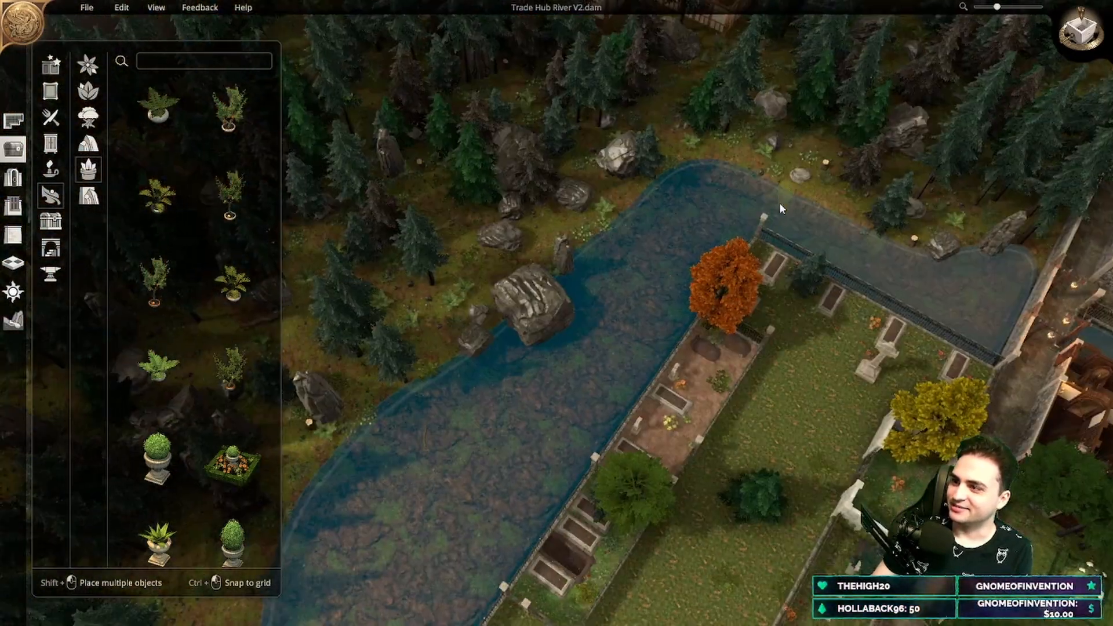
{"action": "scroll", "coordinate": [779, 203], "scroll_direction": "down", "scroll_amount": 3}
{"action": "right_click_drag", "start_coordinate": [360, 513], "coordinate": [684, 251]}
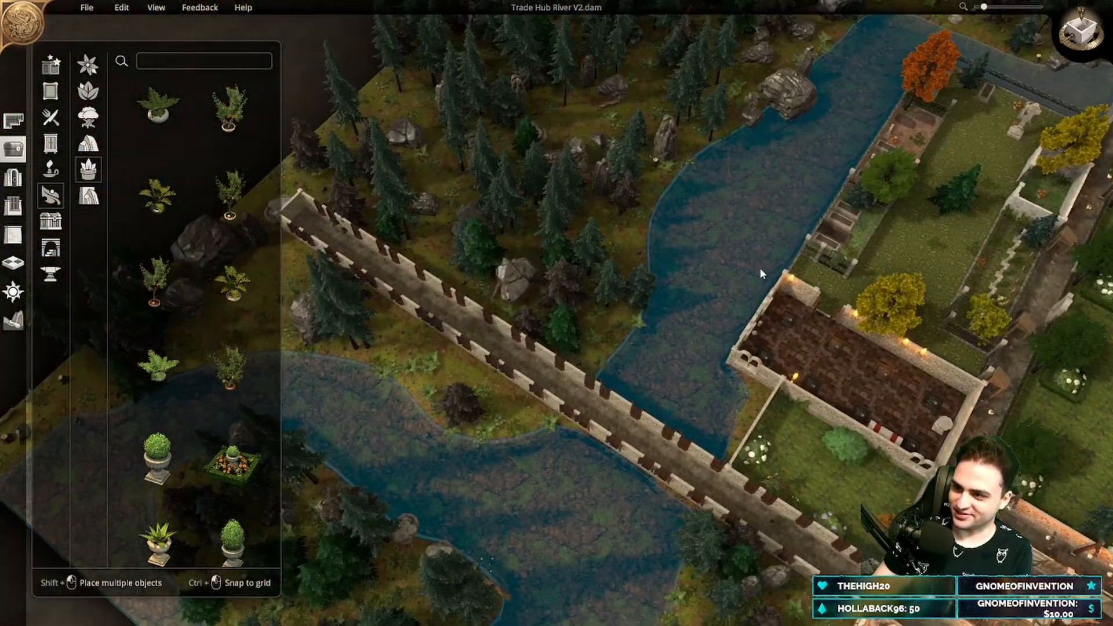
{"action": "right_click_drag", "start_coordinate": [589, 432], "coordinate": [558, 238]}
{"action": "right_click_drag", "start_coordinate": [854, 124], "coordinate": [488, 430]}
{"action": "right_click_drag", "start_coordinate": [549, 290], "coordinate": [290, 319]}
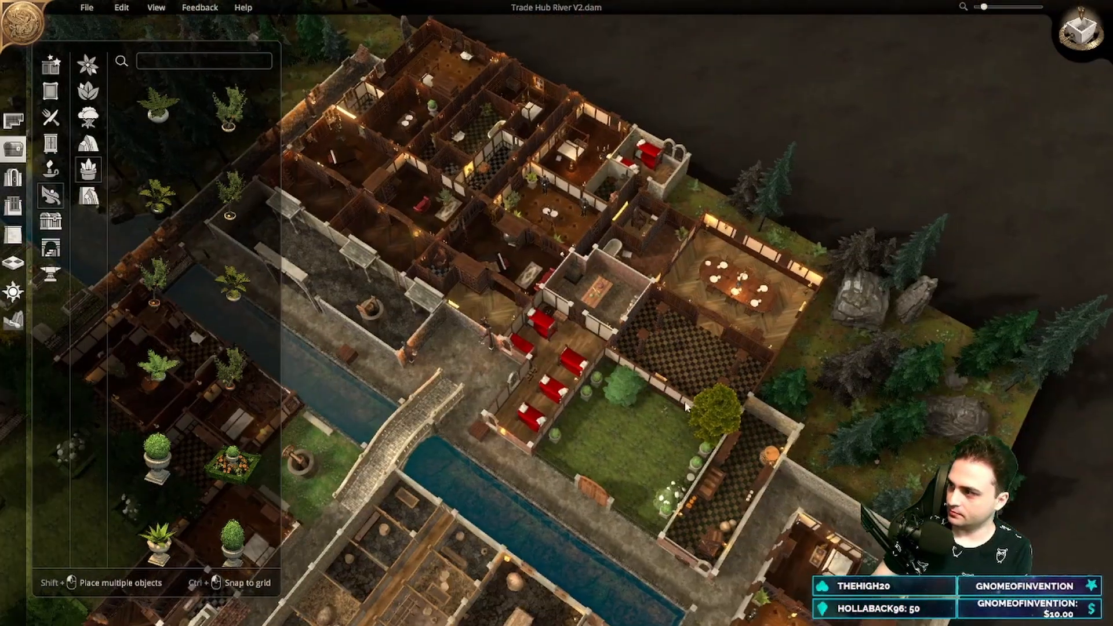
{"action": "right_click_drag", "start_coordinate": [743, 357], "coordinate": [657, 371]}
{"action": "scroll", "coordinate": [631, 395], "scroll_direction": "up", "scroll_amount": 5}
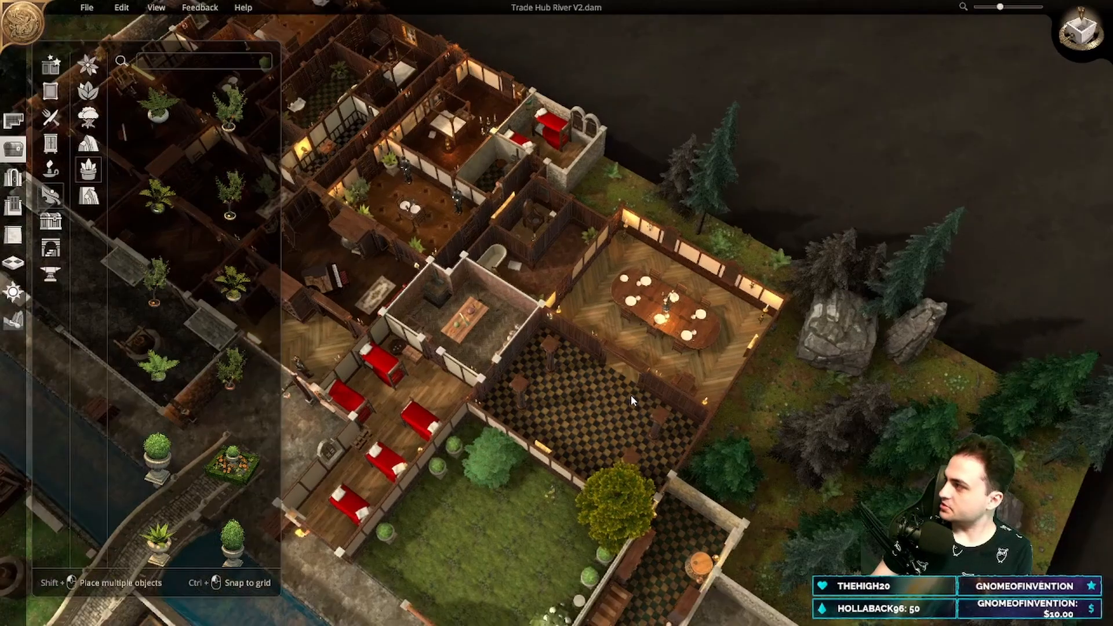
{"action": "scroll", "coordinate": [631, 395], "scroll_direction": "up", "scroll_amount": 2}
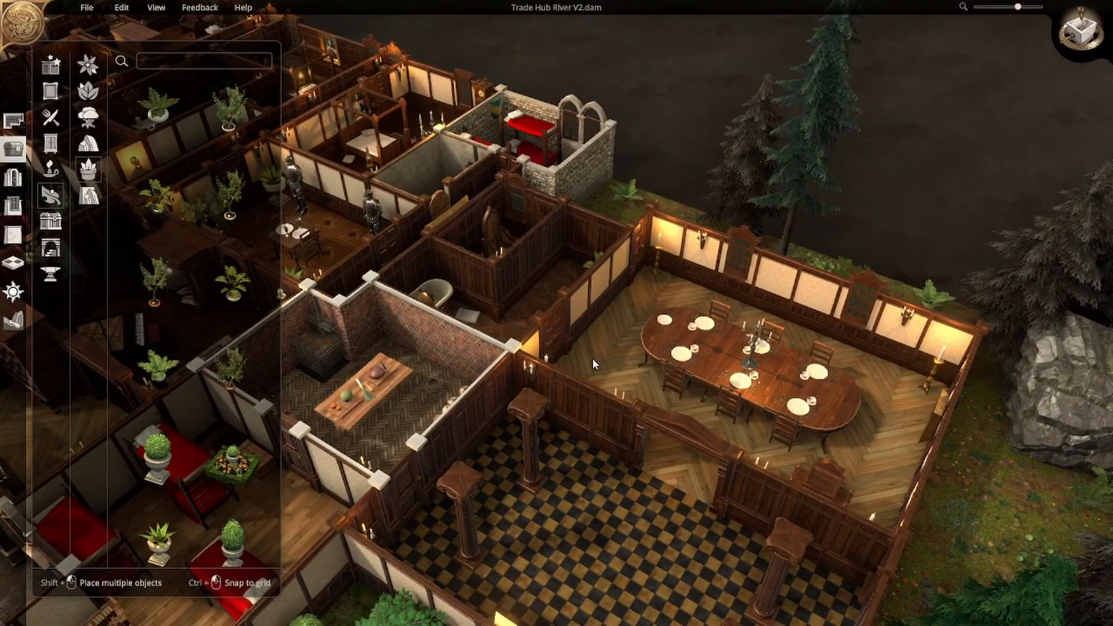
Step: Search the objects for "wash" and place two washstands side by side along the bathroom wall shared with the dining room
{"action": "middle_click_drag", "start_coordinate": [621, 377], "coordinate": [565, 492]}
{"action": "scroll", "coordinate": [516, 286], "scroll_direction": "up", "scroll_amount": 5}
{"action": "left_click", "coordinate": [513, 323]}
{"action": "right_click_drag", "start_coordinate": [565, 492], "coordinate": [540, 387]}
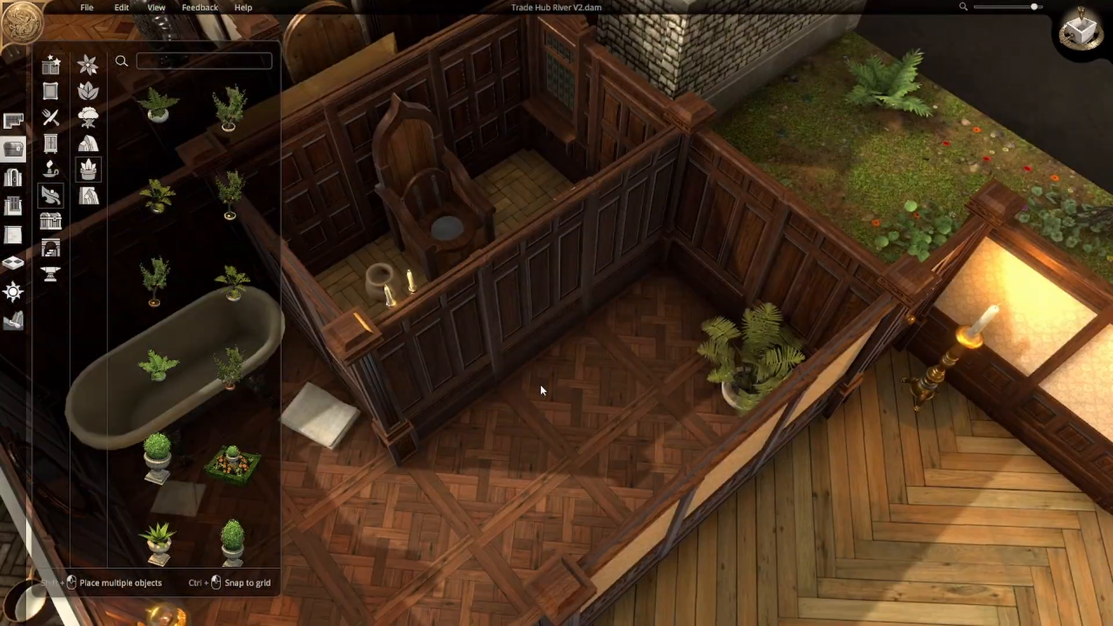
{"action": "scroll", "coordinate": [541, 387], "scroll_direction": "down", "scroll_amount": 3}
{"action": "middle_click_drag", "start_coordinate": [540, 387], "coordinate": [650, 371]}
{"action": "left_click", "coordinate": [600, 324]}
{"action": "left_click", "coordinate": [173, 65]}
{"action": "type", "text": "wash"}
{"action": "left_click", "coordinate": [512, 305]}
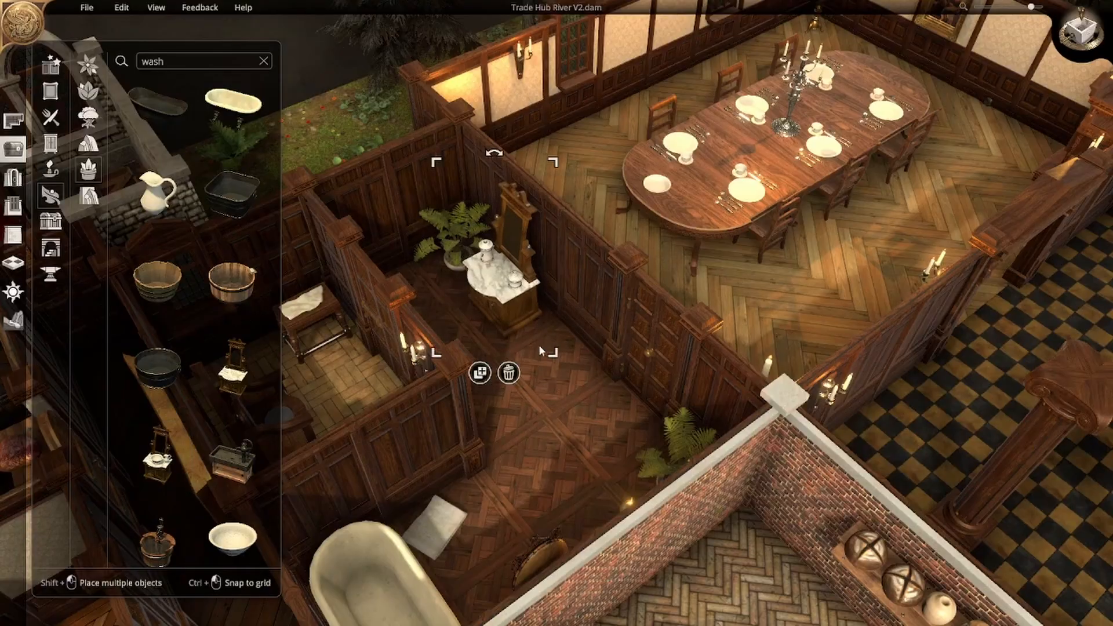
{"action": "left_click", "coordinate": [553, 342]}
{"action": "middle_click_drag", "start_coordinate": [554, 342], "coordinate": [579, 410]}
{"action": "right_click_drag", "start_coordinate": [579, 410], "coordinate": [422, 373]}
{"action": "scroll", "coordinate": [422, 373], "scroll_direction": "down", "scroll_amount": 2}
{"action": "scroll", "coordinate": [422, 374], "scroll_direction": "down", "scroll_amount": 2}
{"action": "middle_click_drag", "start_coordinate": [422, 373], "coordinate": [555, 472]}
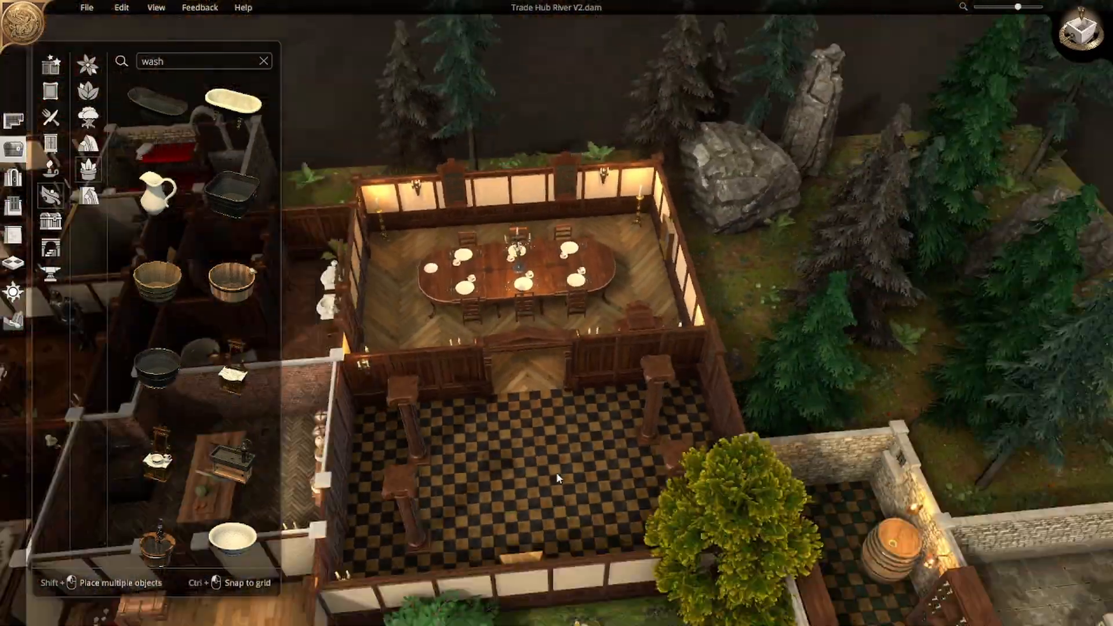
{"action": "left_click", "coordinate": [14, 121]}
{"action": "left_click", "coordinate": [259, 202]}
{"action": "right_click_drag", "start_coordinate": [713, 423], "coordinate": [638, 351]}
{"action": "left_click", "coordinate": [259, 283]}
{"action": "middle_click_drag", "start_coordinate": [556, 284], "coordinate": [513, 275]}
{"action": "left_click_drag", "start_coordinate": [512, 276], "coordinate": [451, 271]}
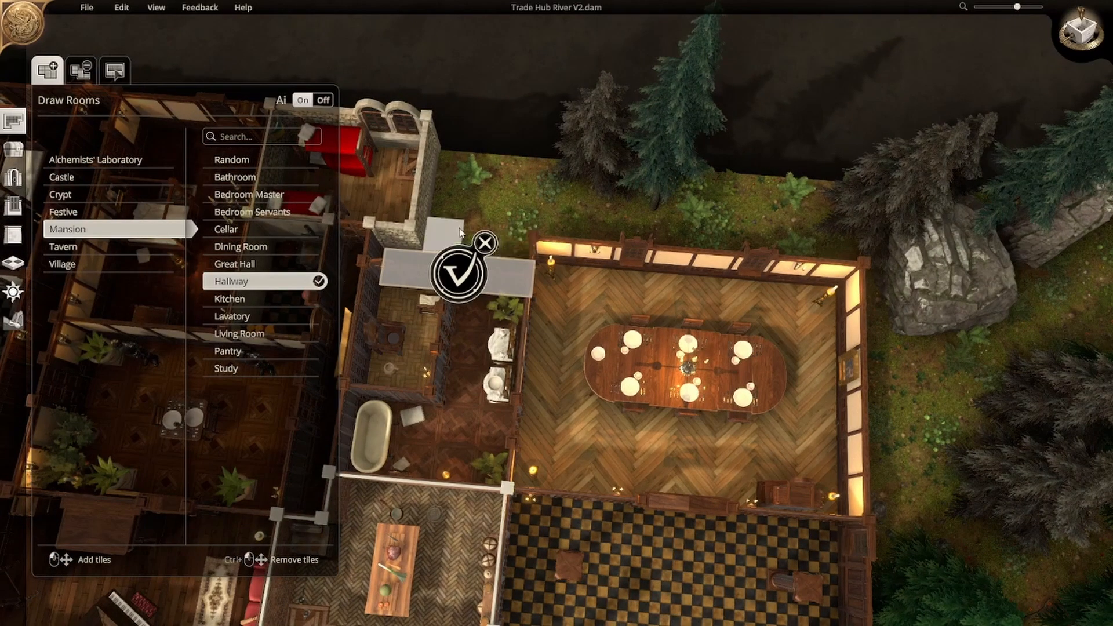
{"action": "left_click", "coordinate": [485, 242]}
Step: Draw an L-shaped mansion living room behind the bathroom and dining room, beside the stone-walled servants' bedroom
{"action": "right_click_drag", "start_coordinate": [489, 174], "coordinate": [496, 251]}
{"action": "scroll", "coordinate": [497, 251], "scroll_direction": "up", "scroll_amount": 2}
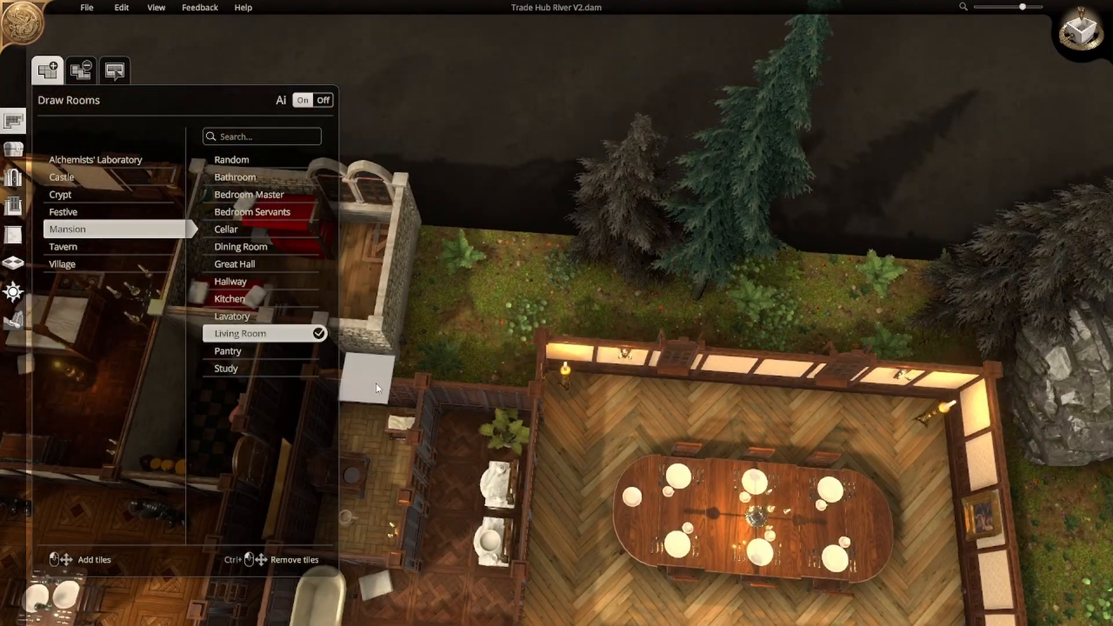
{"action": "left_click_drag", "start_coordinate": [378, 389], "coordinate": [512, 392]}
{"action": "left_click_drag", "start_coordinate": [422, 341], "coordinate": [541, 184]}
{"action": "left_click_drag", "start_coordinate": [581, 189], "coordinate": [766, 364]}
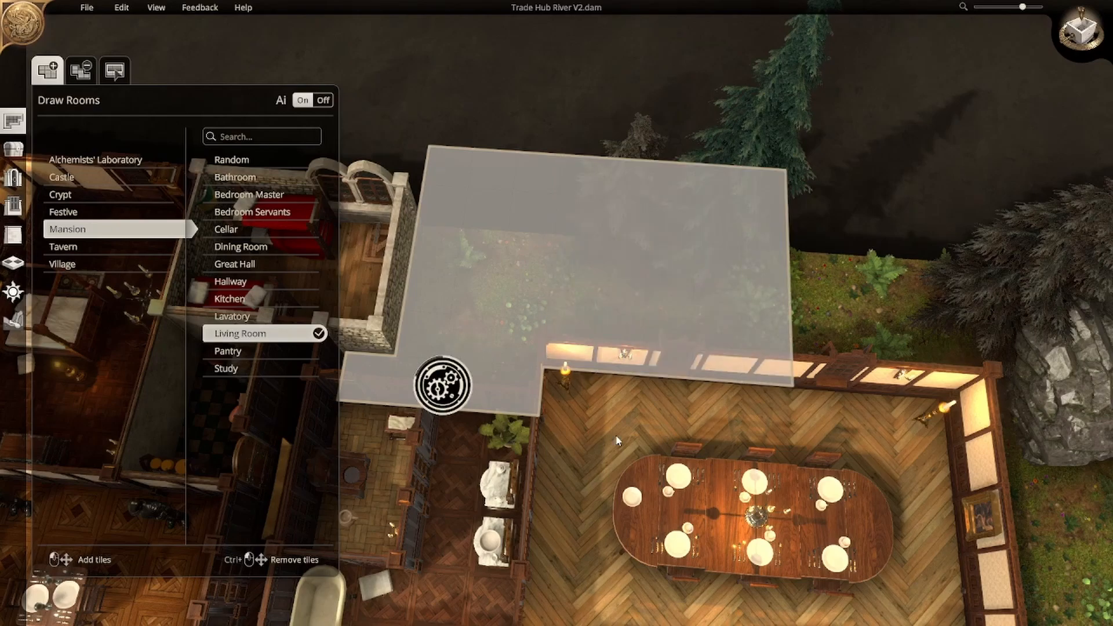
Step: Redraw the living room over the same L-shaped area to generate a different furnishing layout
{"action": "middle_click_drag", "start_coordinate": [658, 436], "coordinate": [545, 385]}
{"action": "scroll", "coordinate": [545, 385], "scroll_direction": "up", "scroll_amount": 1}
{"action": "right_click_drag", "start_coordinate": [544, 385], "coordinate": [663, 349]}
{"action": "left_click_drag", "start_coordinate": [858, 243], "coordinate": [414, 377]}
{"action": "left_click_drag", "start_coordinate": [351, 418], "coordinate": [524, 459]}
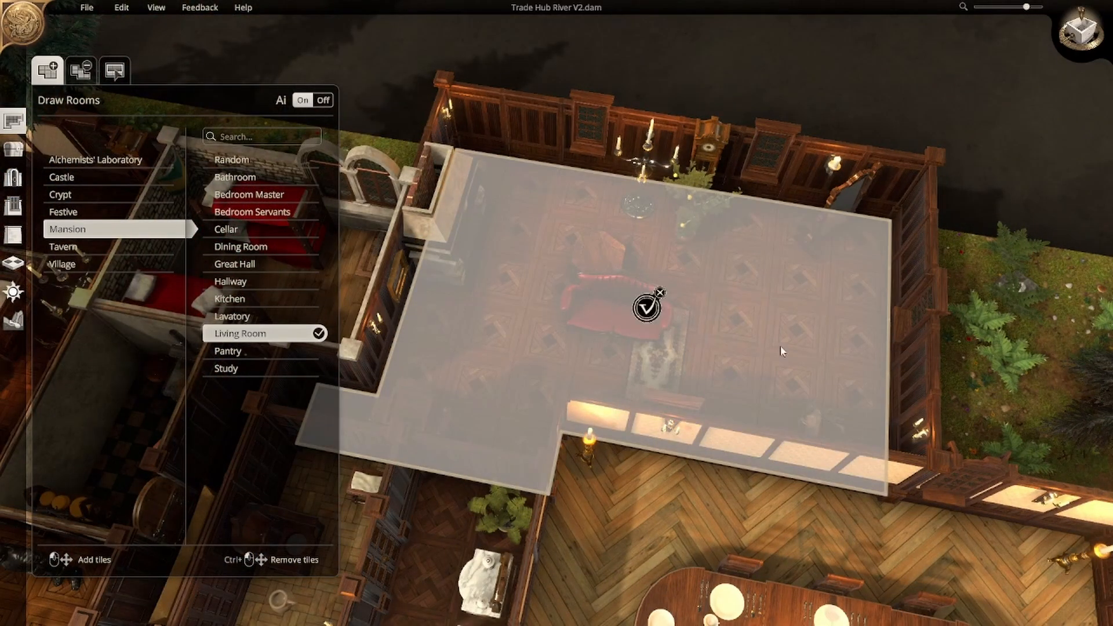
{"action": "middle_click_drag", "start_coordinate": [828, 311], "coordinate": [819, 433]}
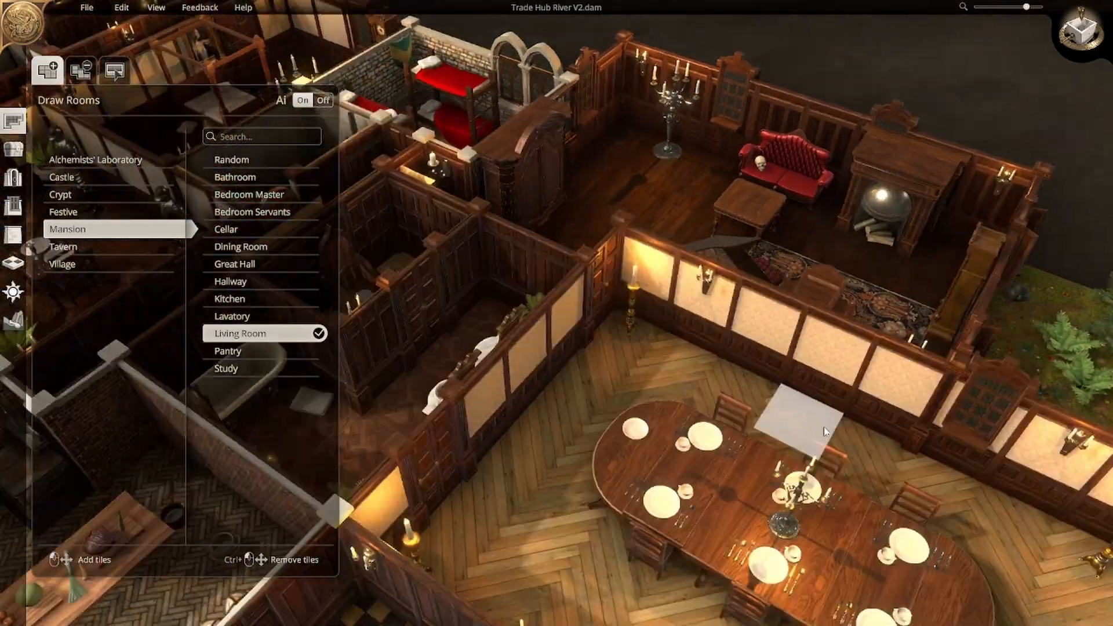
Step: Draw a narrow mansion hallway along the outer sides of the living room, dining room and checkered hall
{"action": "right_click_drag", "start_coordinate": [818, 433], "coordinate": [549, 426]}
{"action": "scroll", "coordinate": [548, 426], "scroll_direction": "down", "scroll_amount": 1}
{"action": "middle_click_drag", "start_coordinate": [548, 426], "coordinate": [405, 313]}
{"action": "left_click_drag", "start_coordinate": [532, 311], "coordinate": [524, 369]}
{"action": "left_click_drag", "start_coordinate": [525, 369], "coordinate": [655, 374]}
{"action": "right_click_drag", "start_coordinate": [680, 492], "coordinate": [652, 238]}
{"action": "left_click_drag", "start_coordinate": [603, 151], "coordinate": [591, 470]}
{"action": "left_click", "coordinate": [500, 59]}
{"action": "right_click_drag", "start_coordinate": [518, 202], "coordinate": [531, 354]}
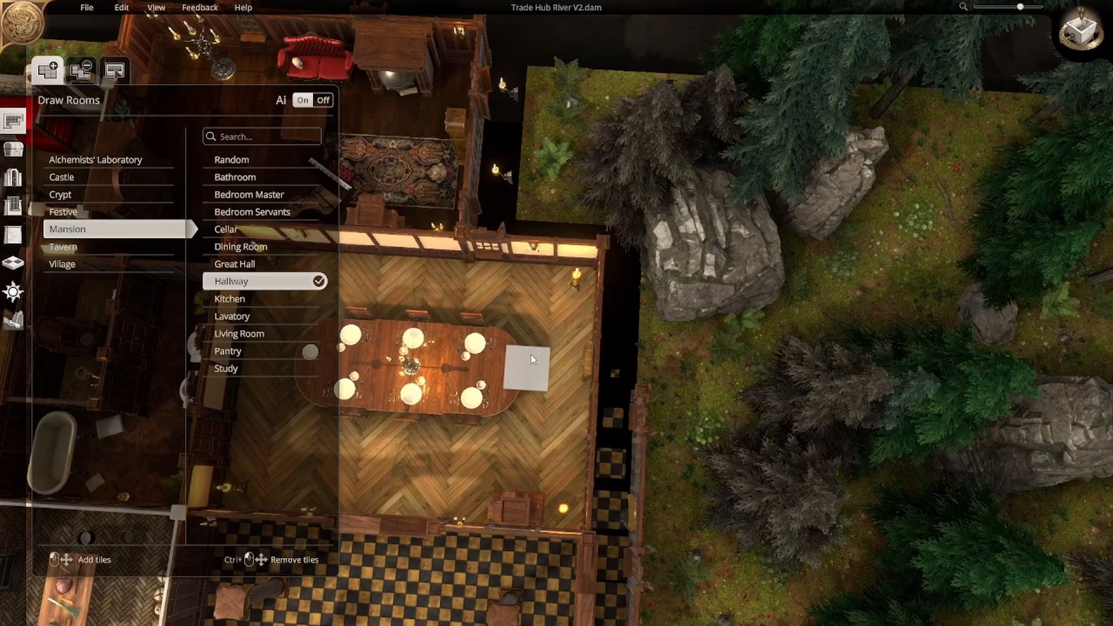
{"action": "middle_click_drag", "start_coordinate": [531, 355], "coordinate": [264, 268]}
{"action": "left_click_drag", "start_coordinate": [581, 476], "coordinate": [641, 236]}
{"action": "left_click", "coordinate": [614, 349]}
{"action": "middle_click_drag", "start_coordinate": [614, 349], "coordinate": [534, 427]}
{"action": "scroll", "coordinate": [536, 426], "scroll_direction": "up", "scroll_amount": 2}
{"action": "key", "text": "ctrl+z"}
Step: Draw two adjoining master bedrooms in the forest along the outer side of the new hallway
{"action": "left_click_drag", "start_coordinate": [582, 542], "coordinate": [571, 249]}
{"action": "left_click", "coordinate": [571, 394]}
{"action": "middle_click_drag", "start_coordinate": [597, 510], "coordinate": [519, 451]}
{"action": "scroll", "coordinate": [759, 462], "scroll_direction": "down", "scroll_amount": 1}
{"action": "left_click_drag", "start_coordinate": [519, 451], "coordinate": [625, 265]}
{"action": "left_click", "coordinate": [577, 352]}
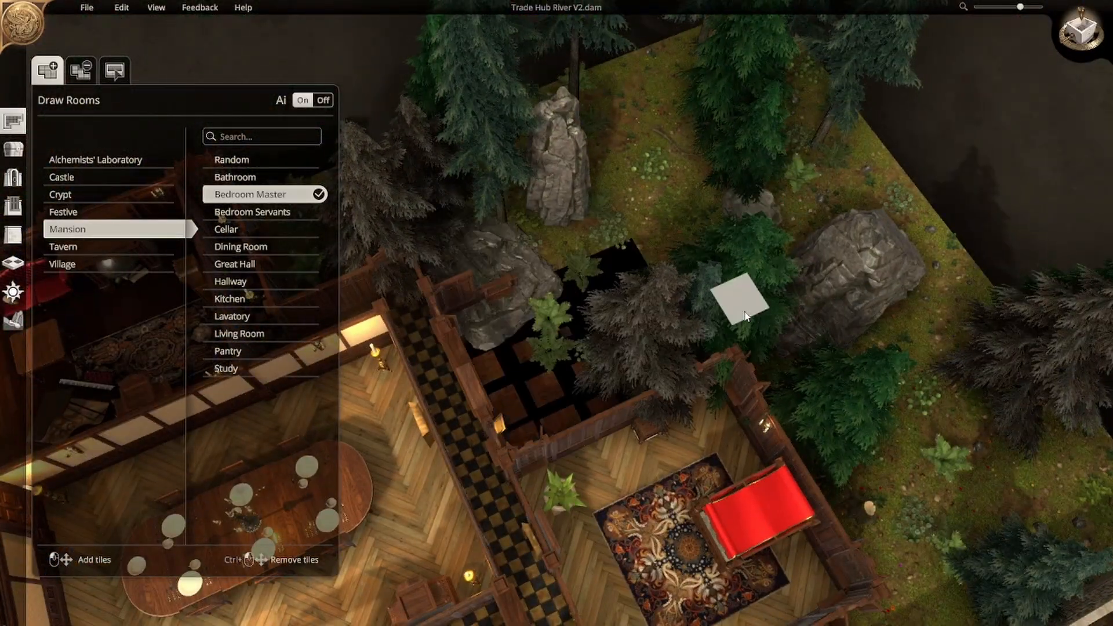
Step: Draw two more master bedrooms, one between the living room and the hallway's end and one in the outer corner
{"action": "middle_click_drag", "start_coordinate": [742, 303], "coordinate": [525, 360]}
{"action": "left_click_drag", "start_coordinate": [513, 421], "coordinate": [514, 295]}
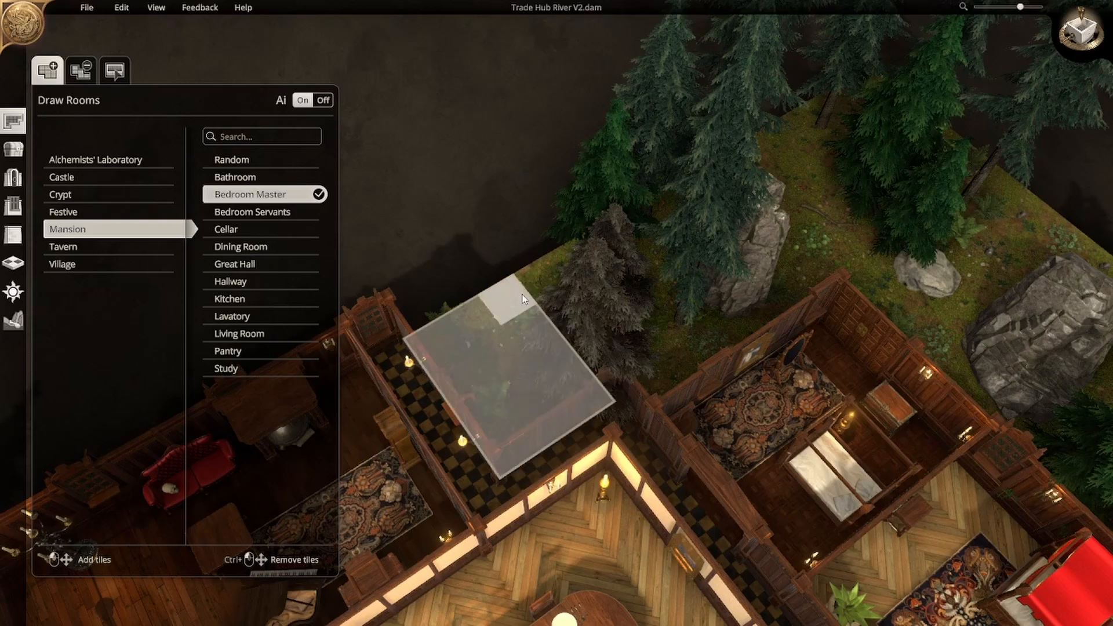
{"action": "left_click", "coordinate": [507, 375]}
{"action": "mouse_move", "coordinate": [508, 371]}
{"action": "middle_mouse_down"}
{"action": "mouse_move", "coordinate": [557, 306]}
{"action": "mouse_move", "coordinate": [519, 342]}
{"action": "middle_mouse_up"}
{"action": "left_click_drag", "start_coordinate": [645, 408], "coordinate": [718, 264]}
{"action": "middle_click_drag", "start_coordinate": [719, 263], "coordinate": [783, 248]}
{"action": "left_click", "coordinate": [663, 324]}
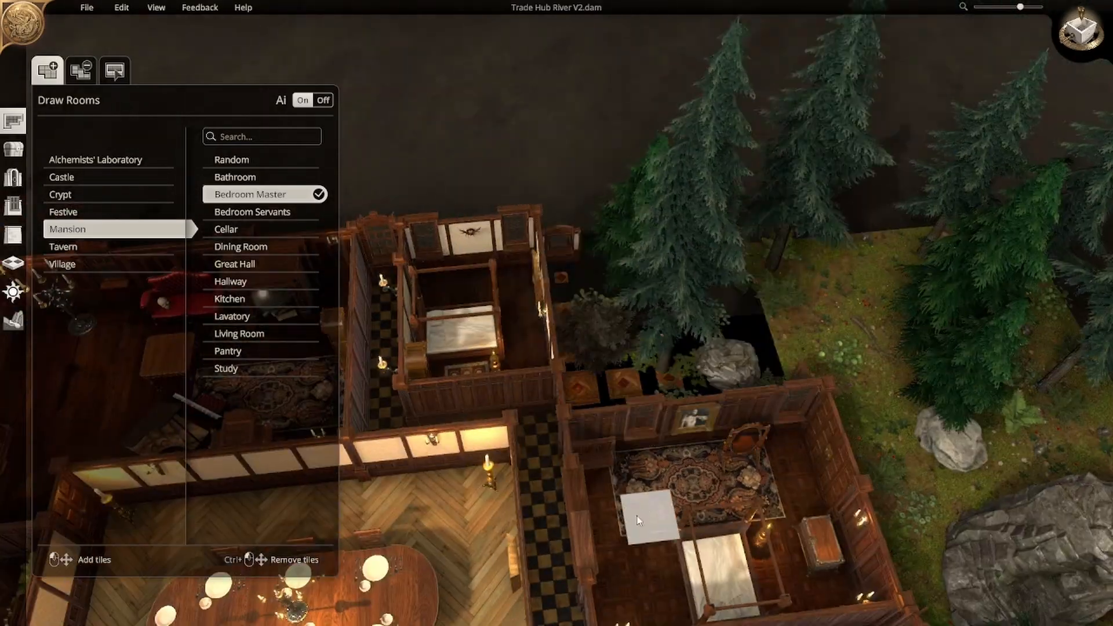
Step: Place a wide wooden pediment arch in the wall between the checkered hall and the new hallway
{"action": "right_click_drag", "start_coordinate": [648, 516], "coordinate": [570, 243]}
{"action": "scroll", "coordinate": [556, 278], "scroll_direction": "down", "scroll_amount": 1}
{"action": "middle_click_drag", "start_coordinate": [571, 243], "coordinate": [522, 359]}
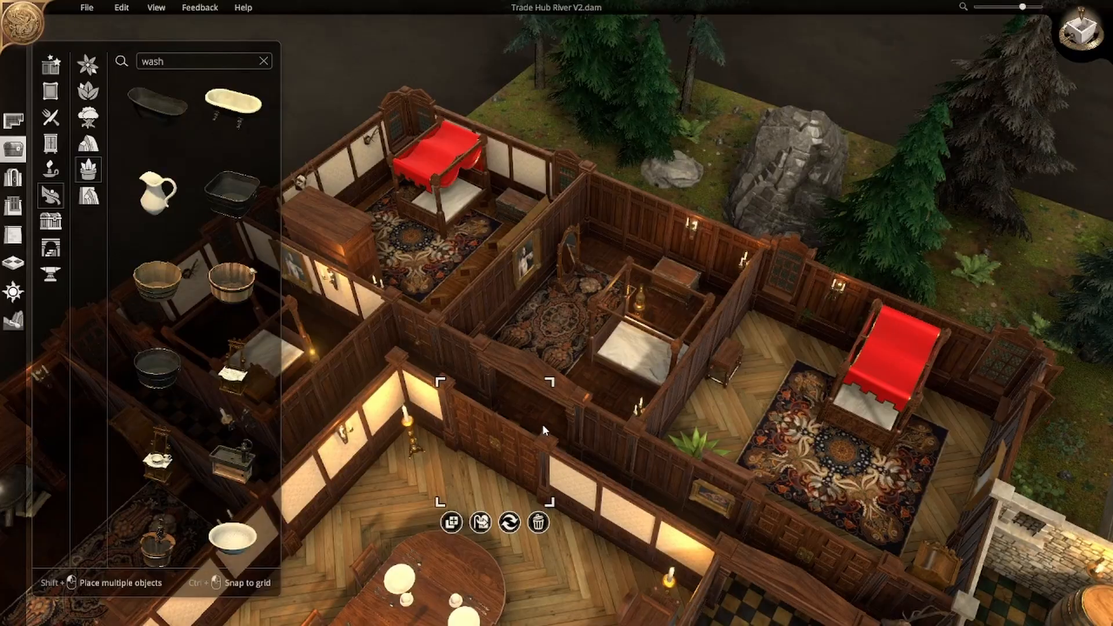
{"action": "left_click", "coordinate": [542, 425]}
{"action": "key", "text": "d"}
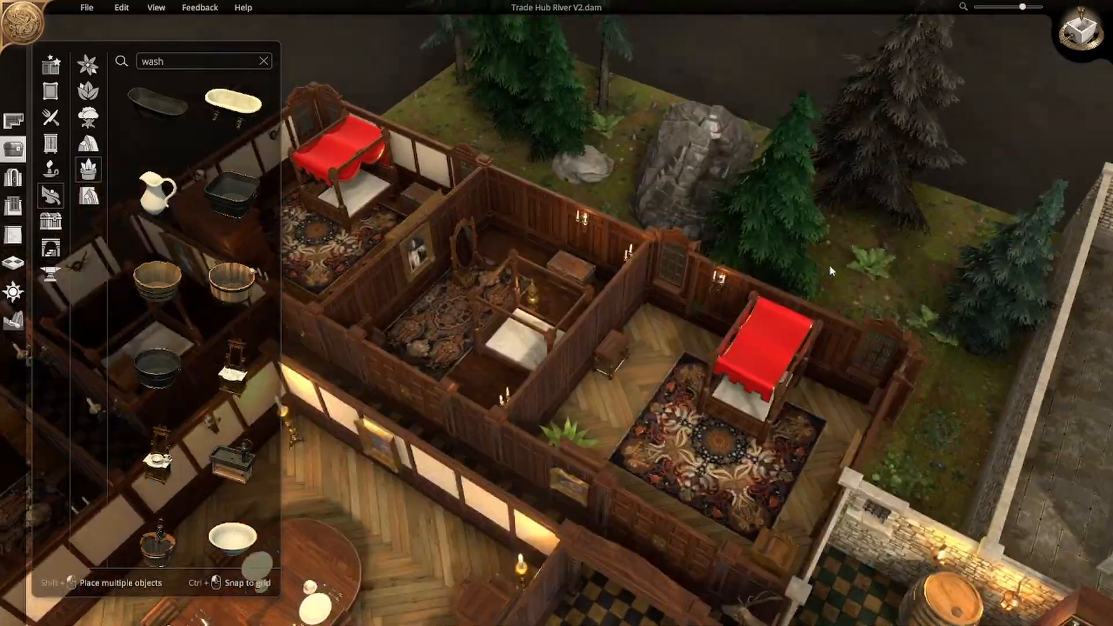
{"action": "key", "text": "s"}
{"action": "scroll", "coordinate": [593, 327], "scroll_direction": "down", "scroll_amount": 1}
{"action": "middle_click_drag", "start_coordinate": [830, 269], "coordinate": [762, 457]}
{"action": "key", "text": "a"}
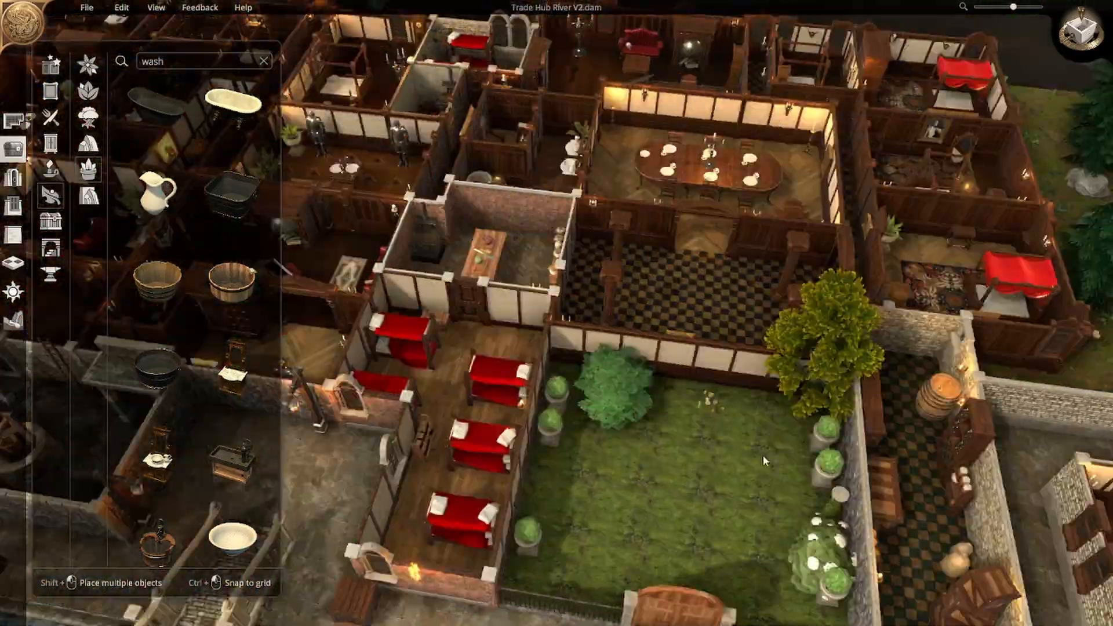
{"action": "key", "text": "Escape"}
Step: Change the park's walls on the house and servants' bedroom sides to brick Masonry With Shingles
{"action": "scroll", "coordinate": [503, 475], "scroll_direction": "down", "scroll_amount": 2}
{"action": "middle_click_drag", "start_coordinate": [503, 476], "coordinate": [521, 360]}
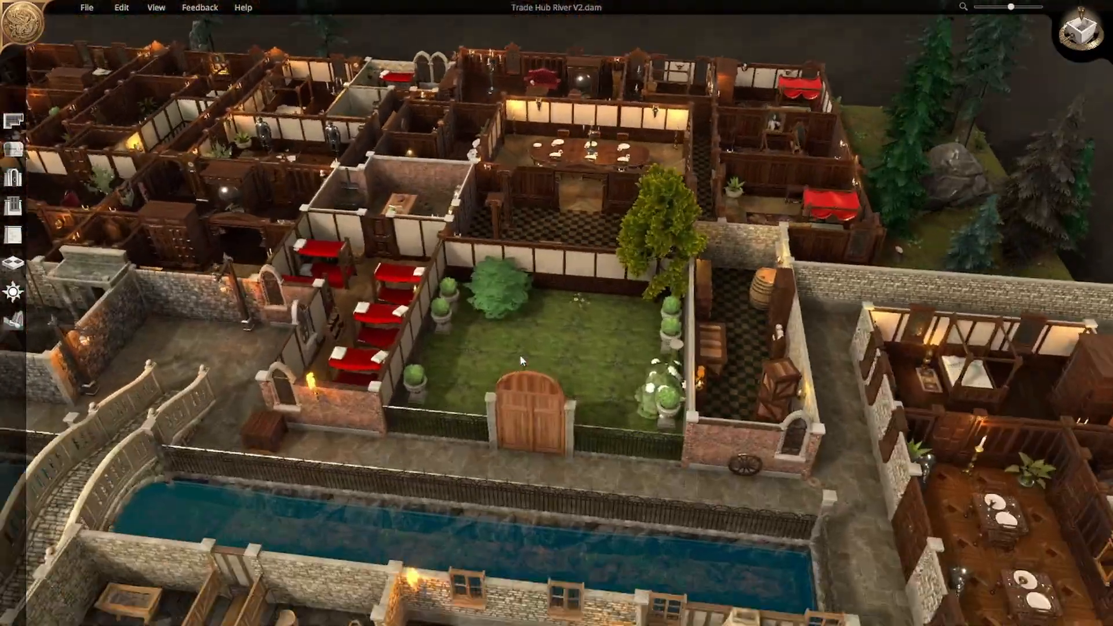
{"action": "scroll", "coordinate": [520, 361], "scroll_direction": "up", "scroll_amount": 1}
{"action": "left_click", "coordinate": [13, 235]}
{"action": "left_click", "coordinate": [81, 69]}
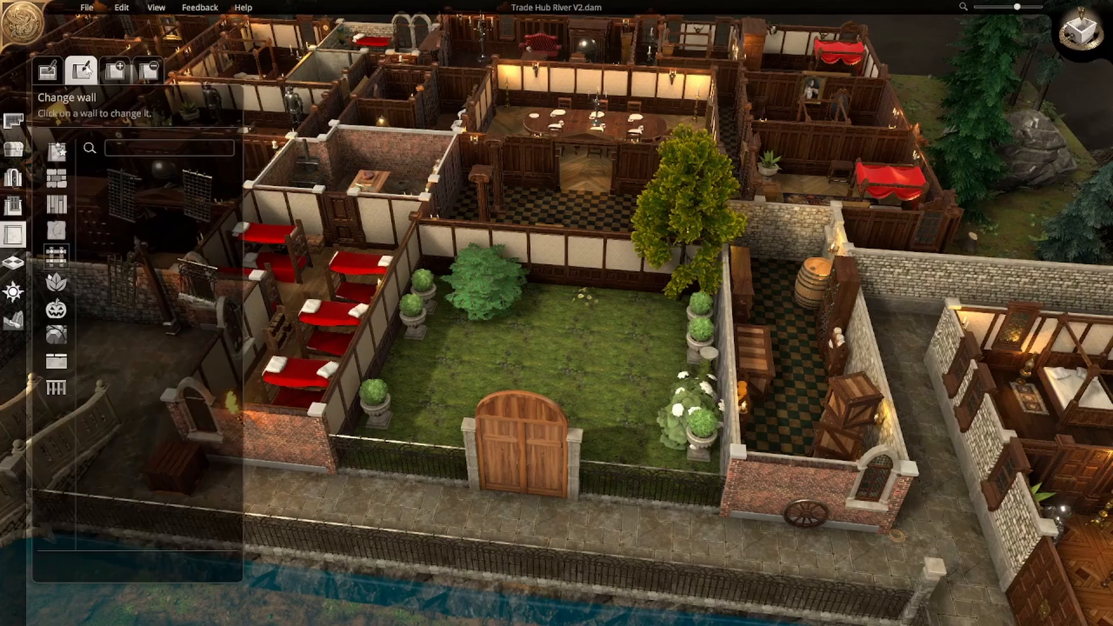
{"action": "scroll", "coordinate": [118, 445], "scroll_direction": "down", "scroll_amount": 1}
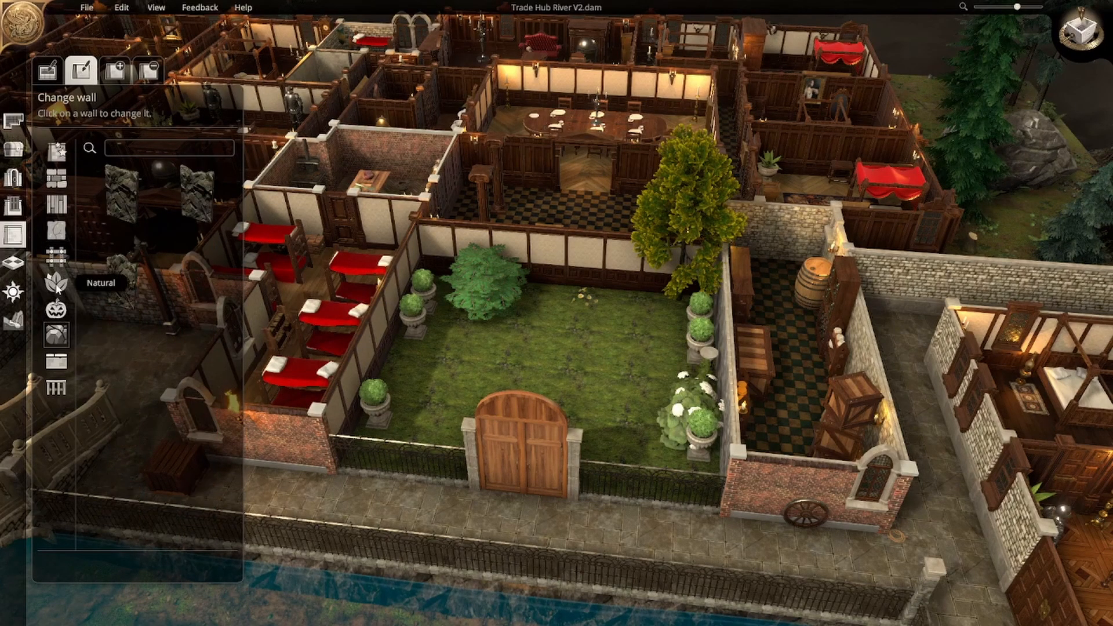
{"action": "scroll", "coordinate": [189, 422], "scroll_direction": "down", "scroll_amount": 1}
{"action": "left_click", "coordinate": [198, 231]}
{"action": "middle_click_drag", "start_coordinate": [464, 371], "coordinate": [794, 452]}
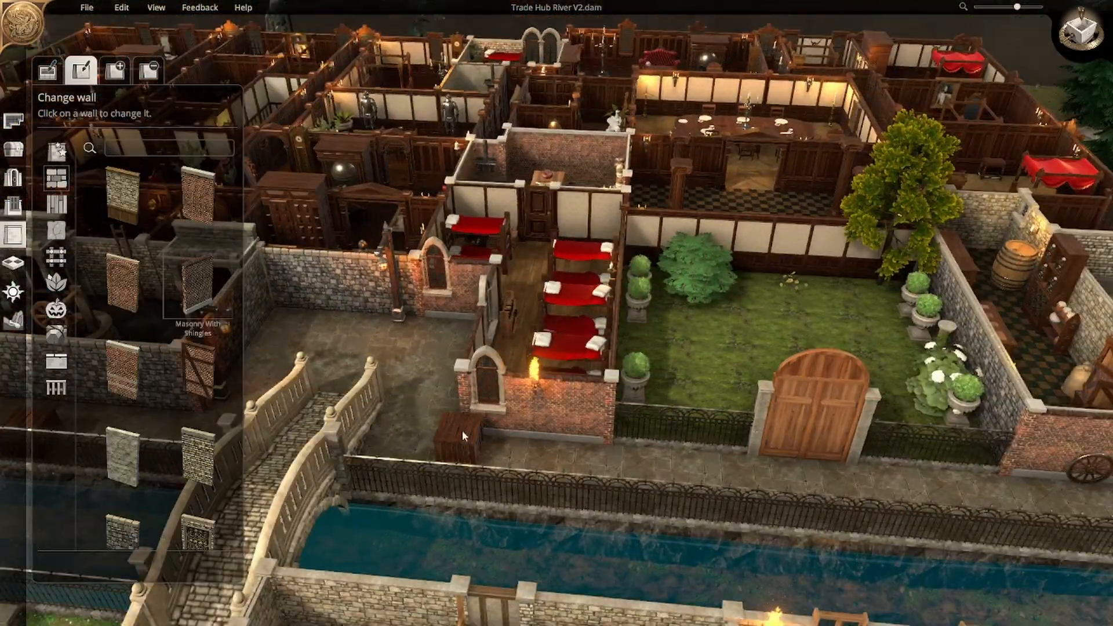
{"action": "middle_click_drag", "start_coordinate": [461, 430], "coordinate": [460, 390]}
{"action": "middle_click_drag", "start_coordinate": [603, 380], "coordinate": [405, 194]}
{"action": "left_click", "coordinate": [498, 191]}
Step: Change the pantry walls beside the park and the alley to brick Masonry With Shingles
{"action": "middle_click_drag", "start_coordinate": [498, 191], "coordinate": [578, 390]}
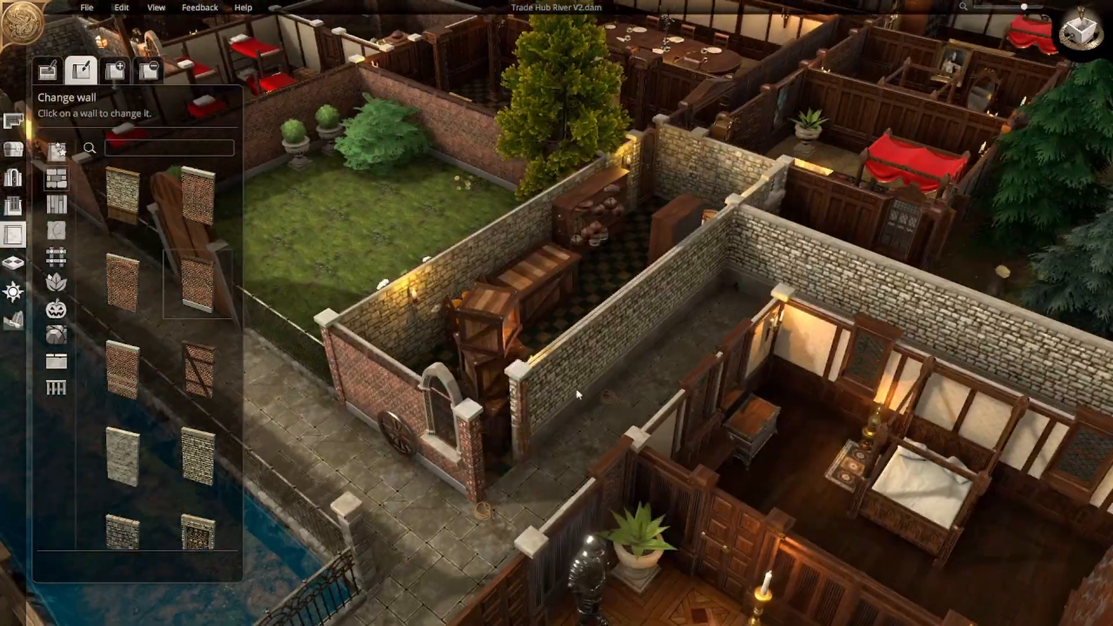
{"action": "left_click", "coordinate": [579, 390]}
{"action": "middle_click_drag", "start_coordinate": [440, 336], "coordinate": [588, 364]}
{"action": "middle_click_drag", "start_coordinate": [524, 317], "coordinate": [667, 365]}
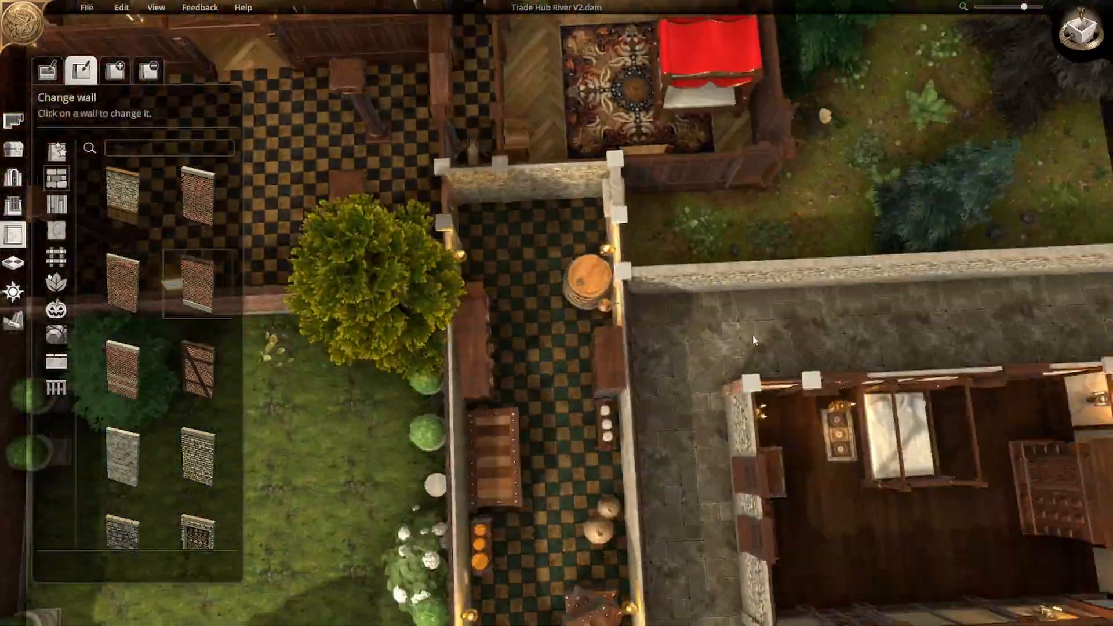
{"action": "scroll", "coordinate": [626, 324], "scroll_direction": "down", "scroll_amount": 5}
{"action": "middle_click_drag", "start_coordinate": [622, 318], "coordinate": [588, 298]}
{"action": "scroll", "coordinate": [549, 364], "scroll_direction": "up", "scroll_amount": 3}
{"action": "scroll", "coordinate": [549, 364], "scroll_direction": "up", "scroll_amount": 3}
{"action": "middle_click_drag", "start_coordinate": [549, 363], "coordinate": [900, 393]}
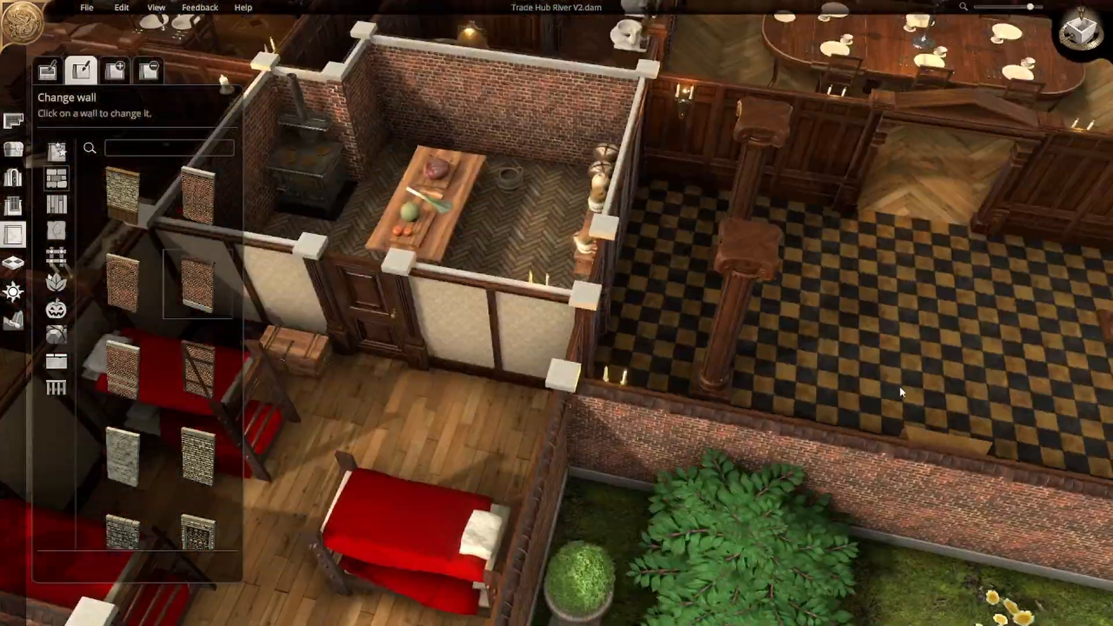
{"action": "key", "text": "Escape"}
Step: Place a wooden mansion doorway in the wall between the checkered hall and the outer hallway
{"action": "scroll", "coordinate": [684, 405], "scroll_direction": "down", "scroll_amount": 4}
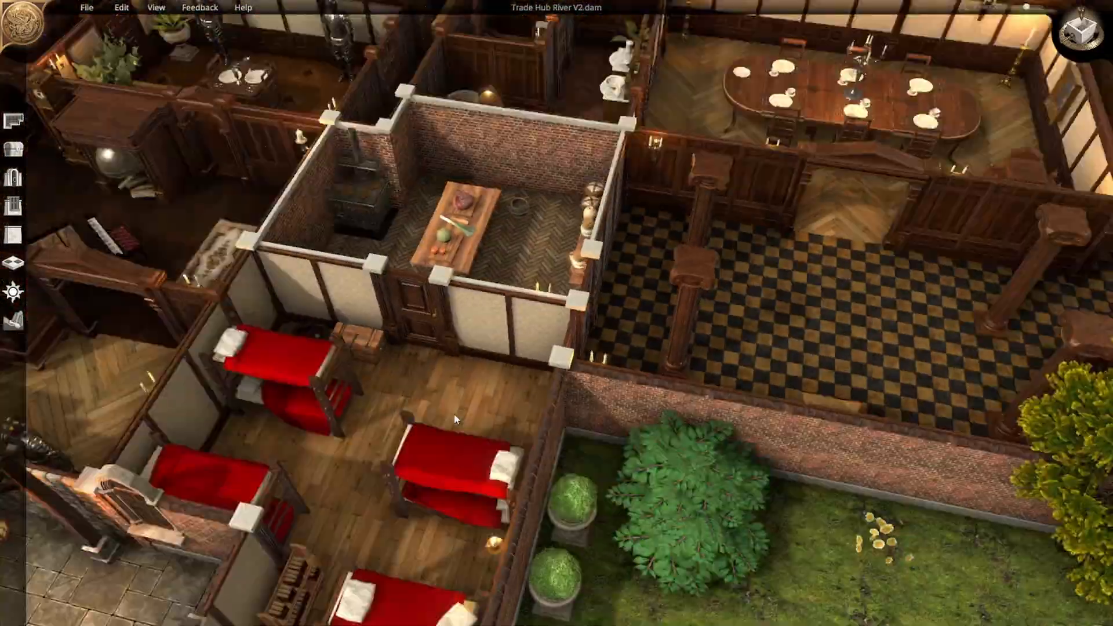
{"action": "middle_click_drag", "start_coordinate": [632, 434], "coordinate": [350, 490]}
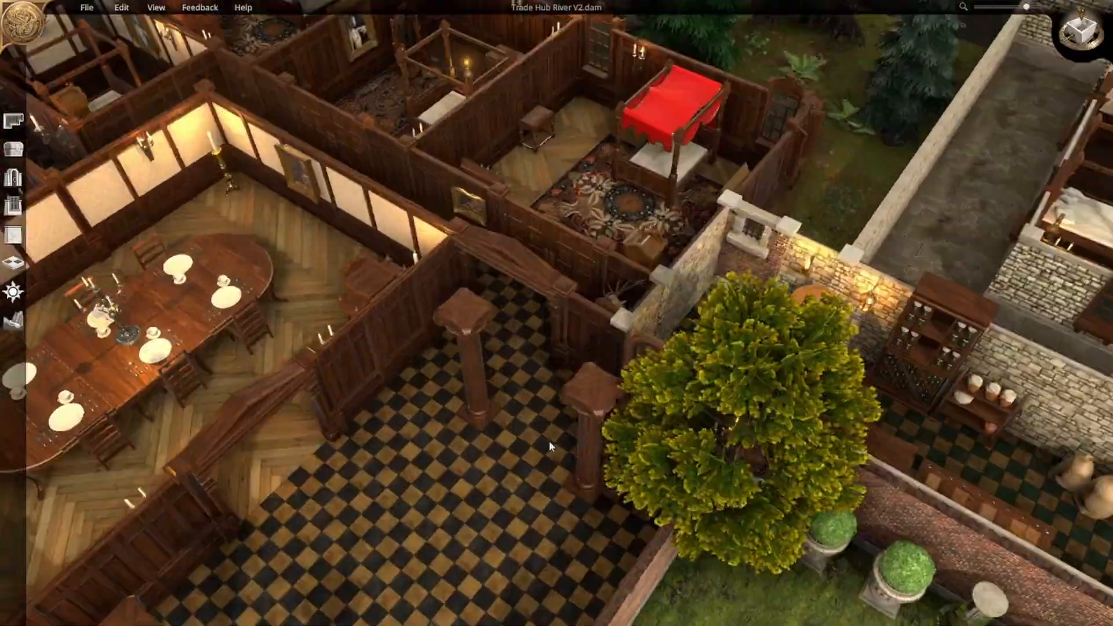
{"action": "scroll", "coordinate": [579, 432], "scroll_direction": "up", "scroll_amount": 2}
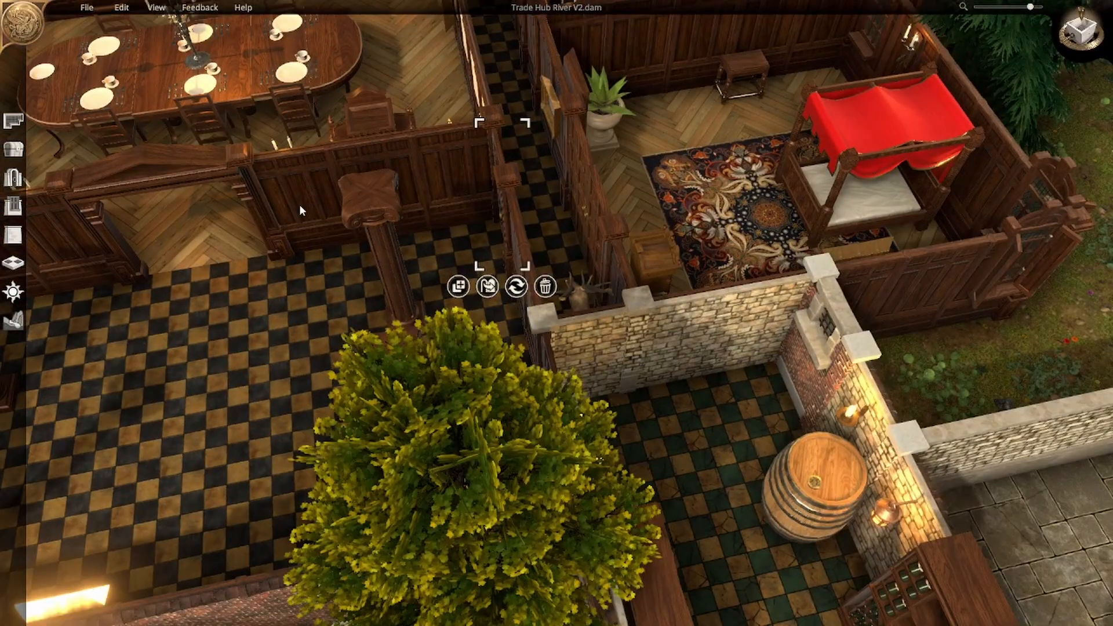
{"action": "scroll", "coordinate": [299, 207], "scroll_direction": "down", "scroll_amount": 4}
{"action": "middle_click_drag", "start_coordinate": [299, 207], "coordinate": [812, 348]}
{"action": "scroll", "coordinate": [522, 290], "scroll_direction": "up", "scroll_amount": 3}
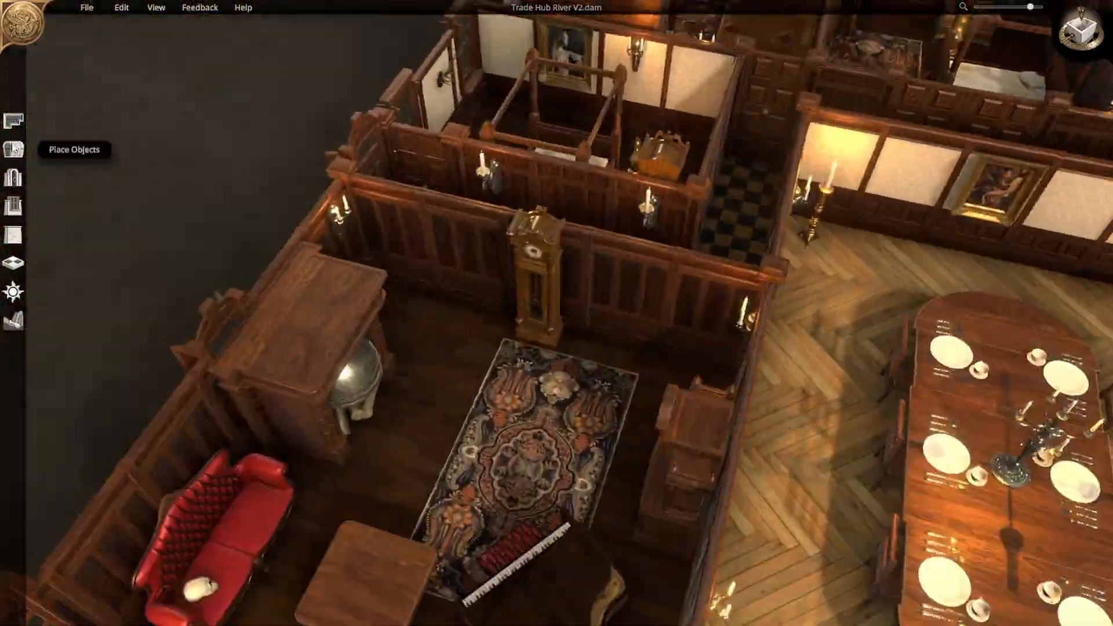
{"action": "left_click", "coordinate": [13, 177]}
{"action": "left_click", "coordinate": [110, 108]}
{"action": "middle_click_drag", "start_coordinate": [445, 282], "coordinate": [695, 429]}
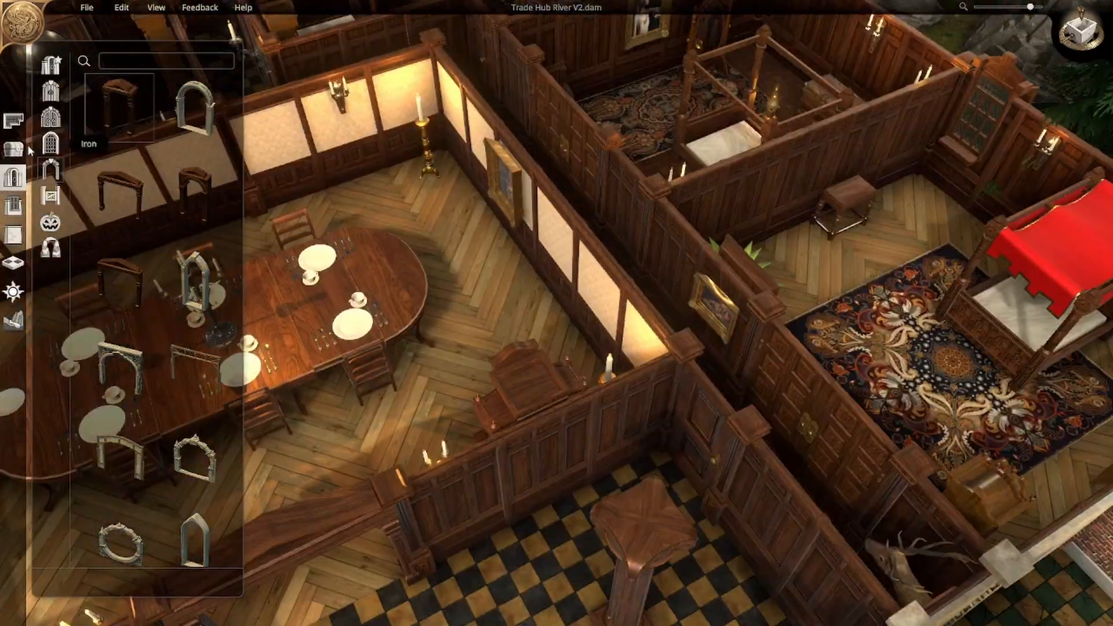
{"action": "left_click", "coordinate": [704, 435]}
Step: Replace the wooden front gate in the park's fence with a double iron gate
{"action": "scroll", "coordinate": [482, 333], "scroll_direction": "down", "scroll_amount": 5}
{"action": "middle_click_drag", "start_coordinate": [482, 332], "coordinate": [487, 231]}
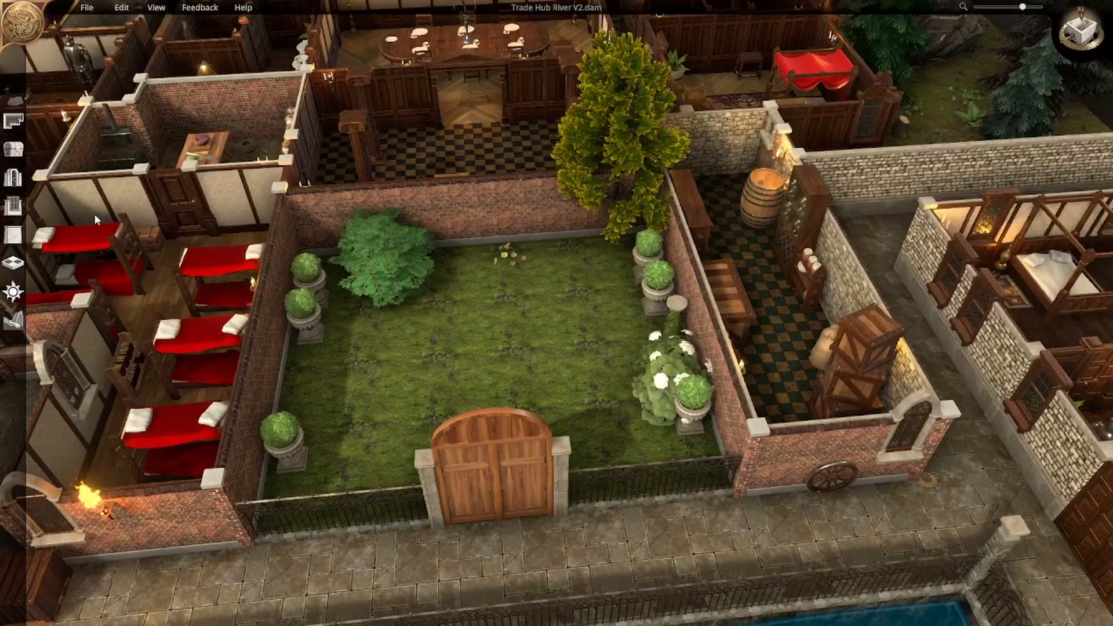
{"action": "left_click", "coordinate": [14, 178]}
{"action": "left_click", "coordinate": [195, 194]}
{"action": "left_click", "coordinate": [491, 472]}
Step: Place a Mansion gate in the middle of the brick wall between the park and the checkered hall
{"action": "left_click", "coordinate": [51, 118]}
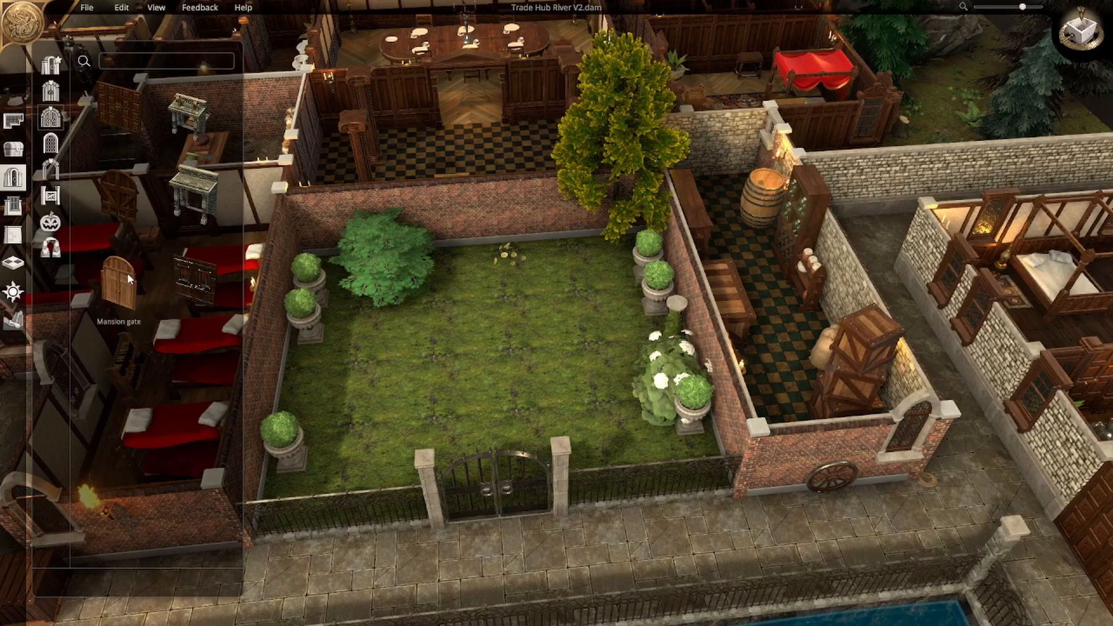
{"action": "left_click", "coordinate": [119, 283]}
{"action": "left_click", "coordinate": [469, 226]}
{"action": "middle_click_drag", "start_coordinate": [469, 226], "coordinate": [452, 215]}
Step: Delete the green bush, the large tree, the yellow flowers and the white flowering shrub from the park
{"action": "left_click", "coordinate": [13, 149]}
{"action": "left_click", "coordinate": [386, 252]}
{"action": "key", "text": "Delete"}
{"action": "left_click", "coordinate": [602, 134]}
{"action": "key", "text": "Delete"}
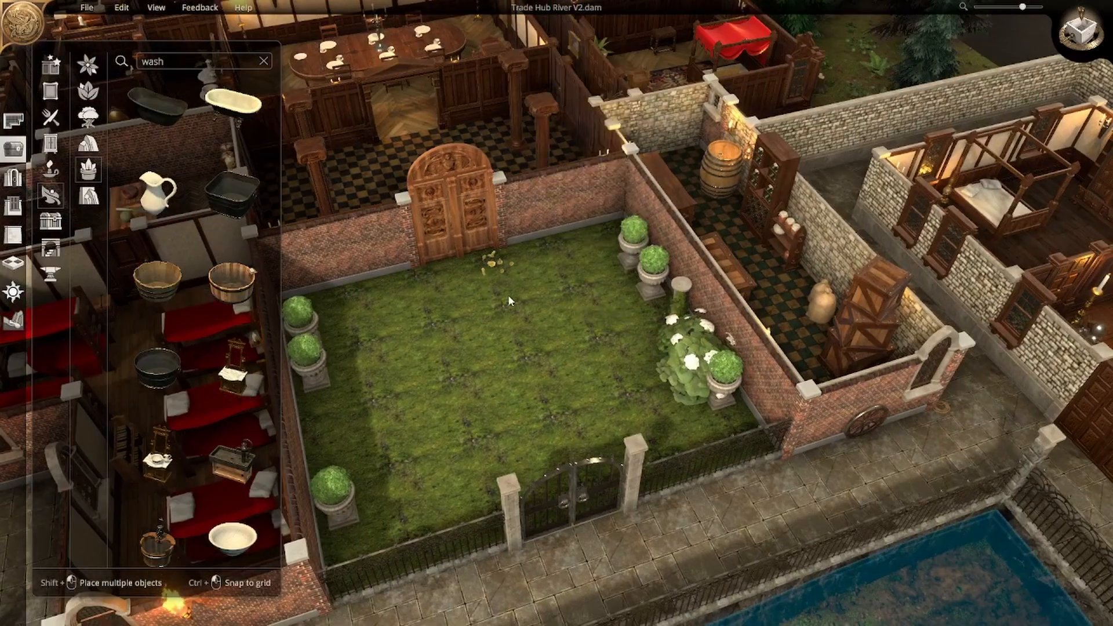
{"action": "left_click", "coordinate": [497, 261]}
{"action": "left_click", "coordinate": [721, 320]}
{"action": "key", "text": "Delete"}
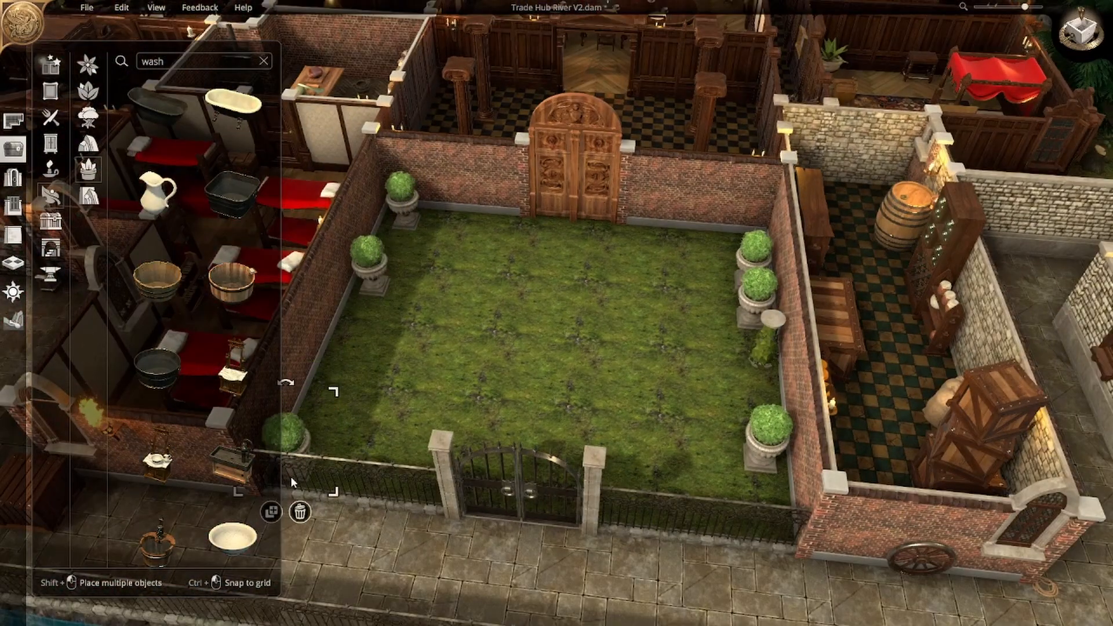
Step: Space the potted topiaries evenly along the park's two side walls and remove the small stone pedestal
{"action": "middle_click_drag", "start_coordinate": [364, 310], "coordinate": [638, 295]}
{"action": "left_click_drag", "start_coordinate": [529, 154], "coordinate": [477, 153]}
{"action": "middle_click_drag", "start_coordinate": [565, 336], "coordinate": [440, 400]}
{"action": "left_click_drag", "start_coordinate": [600, 217], "coordinate": [652, 222]}
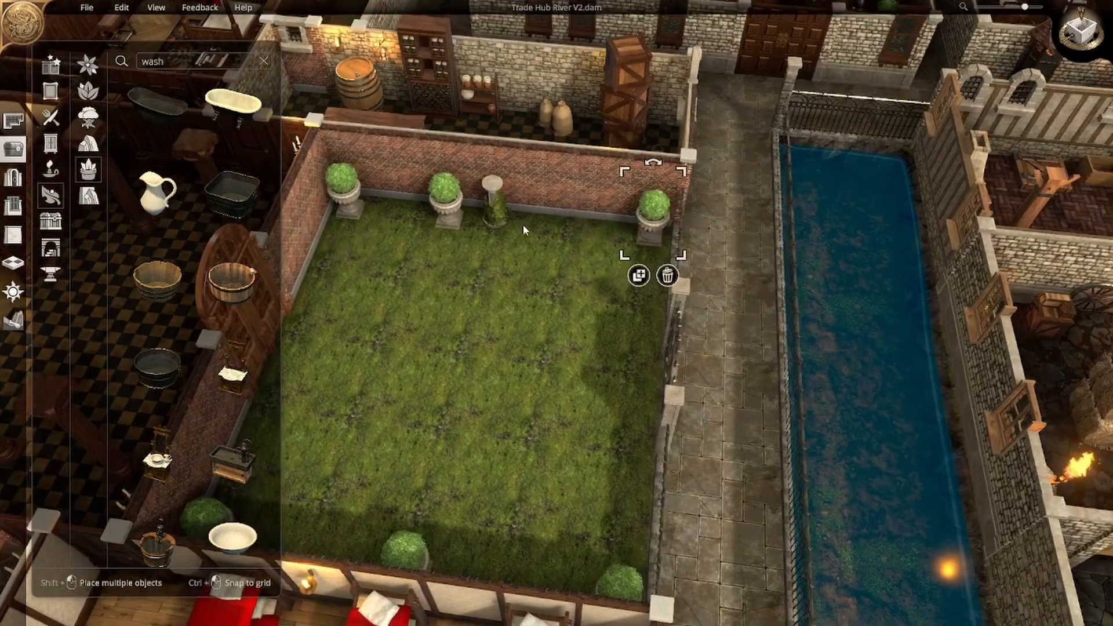
{"action": "middle_click_drag", "start_coordinate": [517, 231], "coordinate": [471, 299]}
Step: Lay a red brick floor path across the lawn from the mansion gate to the iron gate
{"action": "left_click", "coordinate": [13, 317]}
{"action": "left_click", "coordinate": [81, 69]}
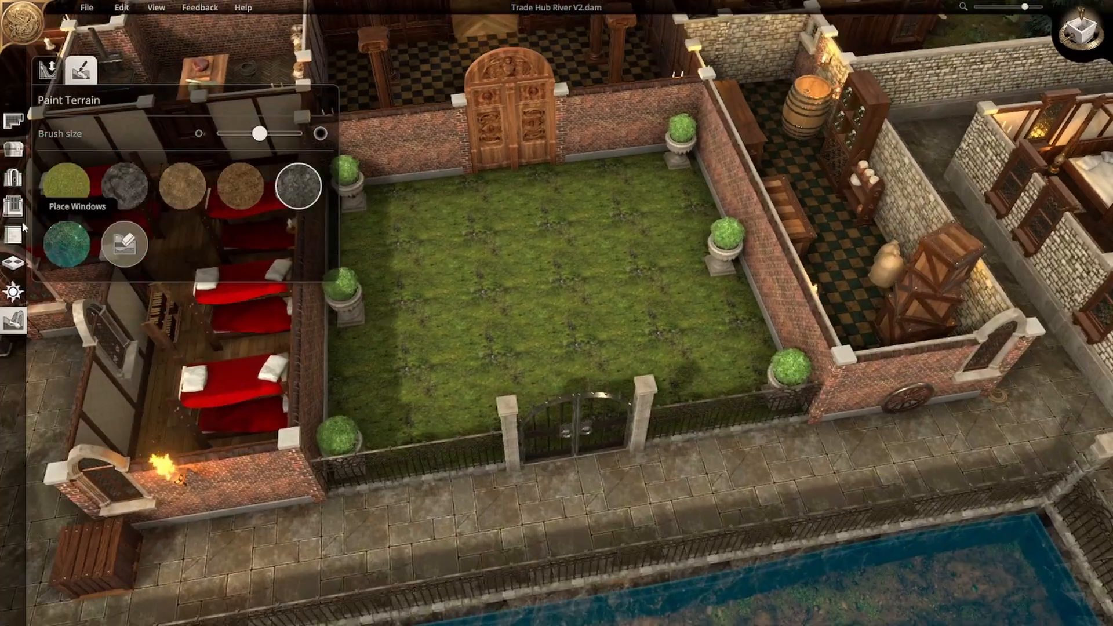
{"action": "left_click", "coordinate": [13, 263]}
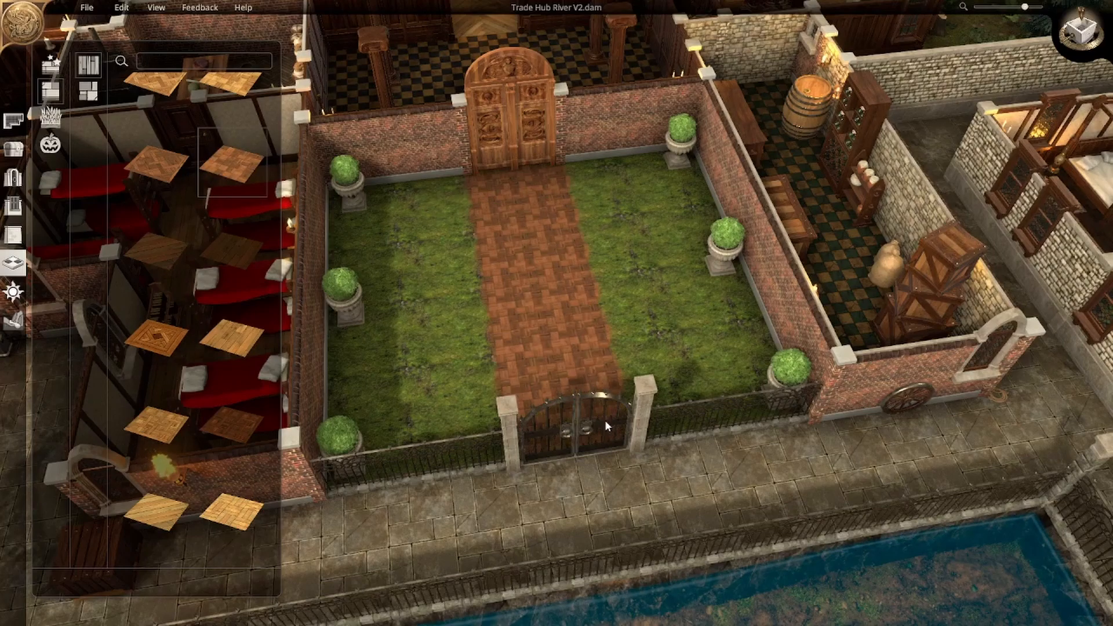
{"action": "middle_click_drag", "start_coordinate": [604, 419], "coordinate": [633, 382]}
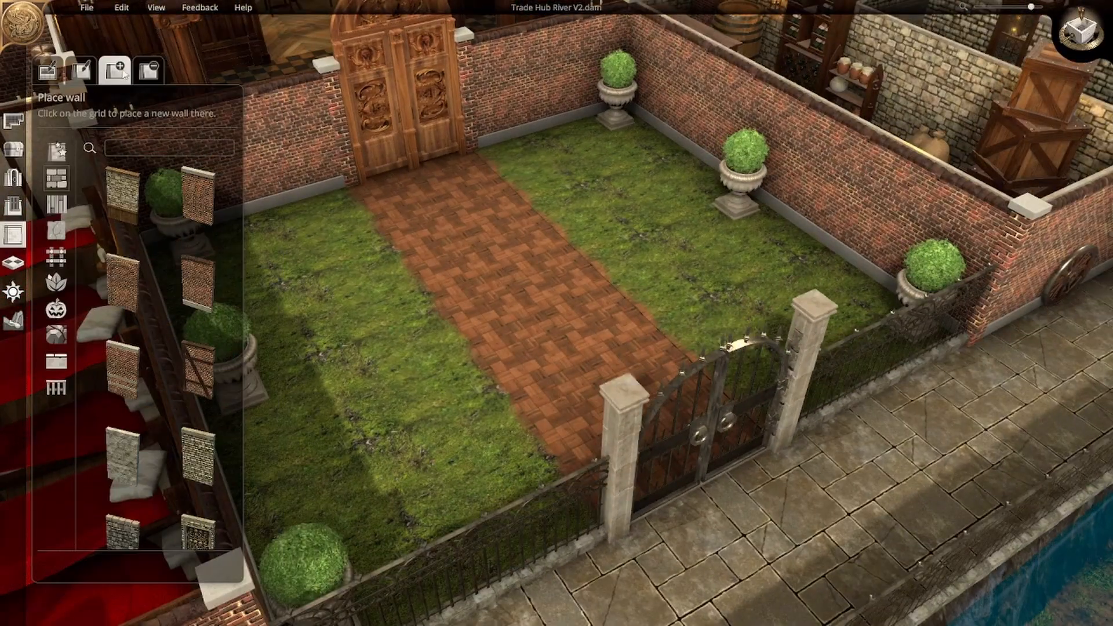
Step: Line both sides of the brick path with low natural hedge walls, leaving a gap in each near the mansion gate
{"action": "left_click", "coordinate": [56, 283]}
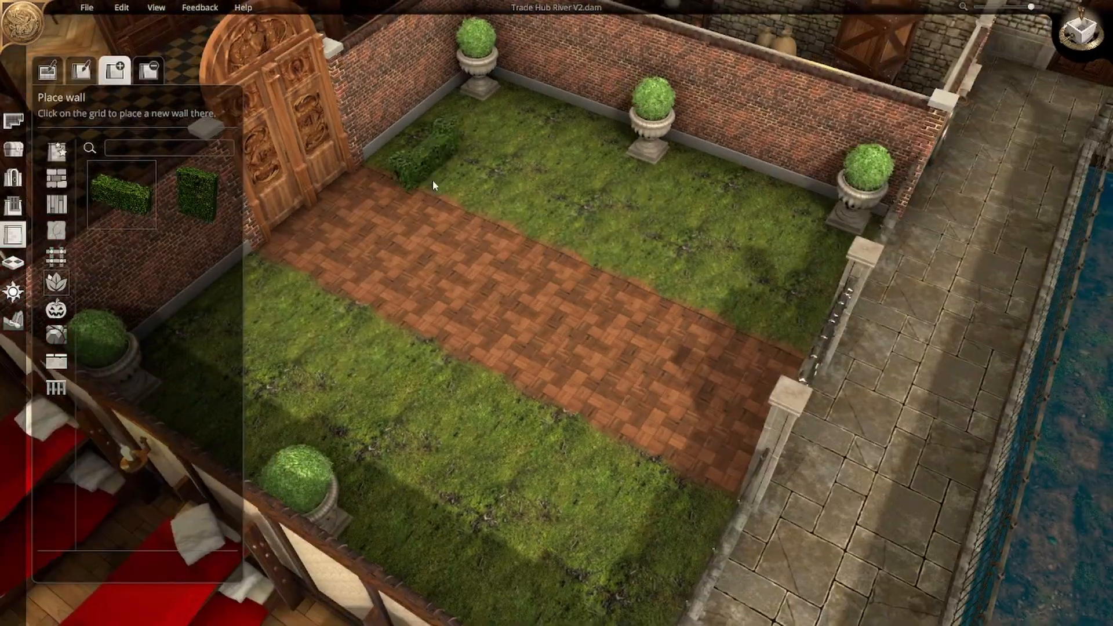
{"action": "left_click_drag", "start_coordinate": [432, 179], "coordinate": [776, 341]}
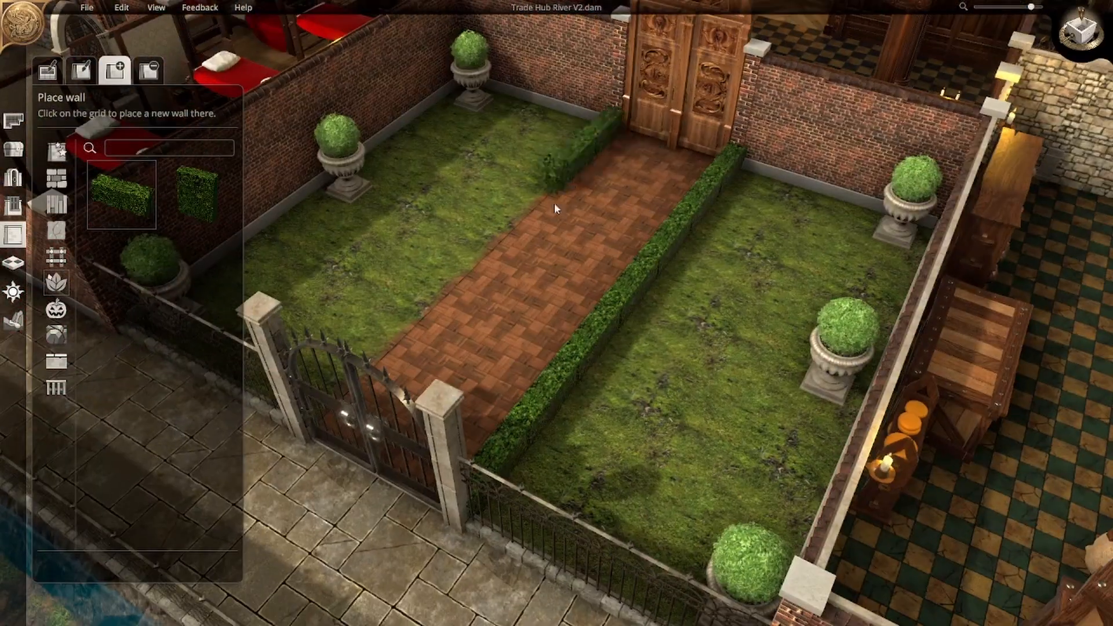
{"action": "scroll", "coordinate": [590, 347], "scroll_direction": "down", "scroll_amount": 3}
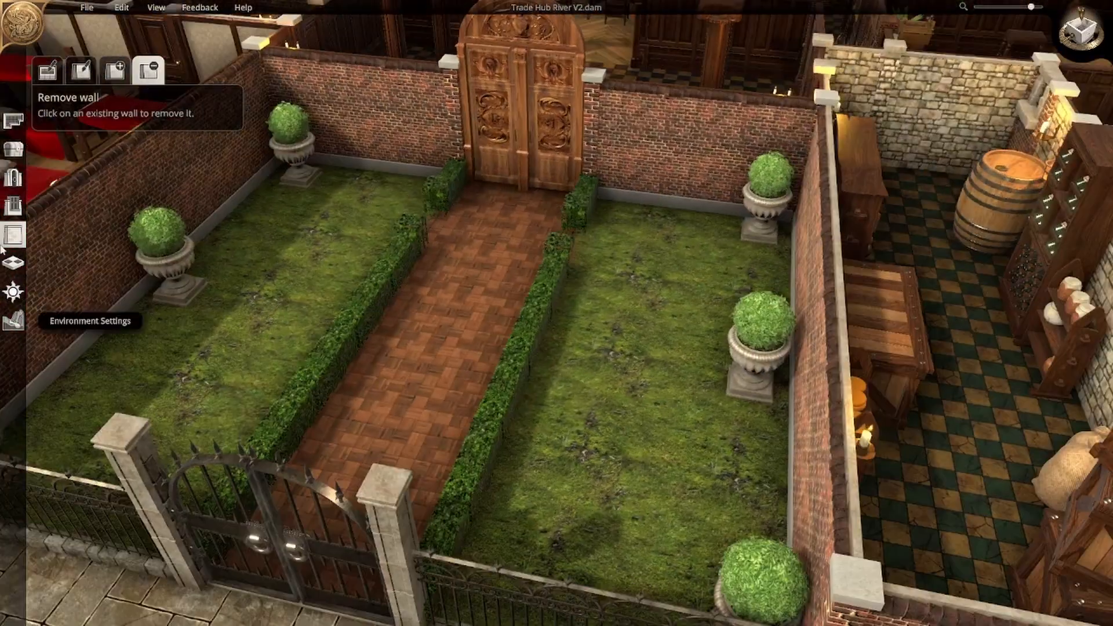
Step: Search the objects for "bench" and place a carved wooden bench against each side wall of the park
{"action": "left_click", "coordinate": [13, 149]}
{"action": "left_click", "coordinate": [202, 60]}
{"action": "type", "text": "bench"}
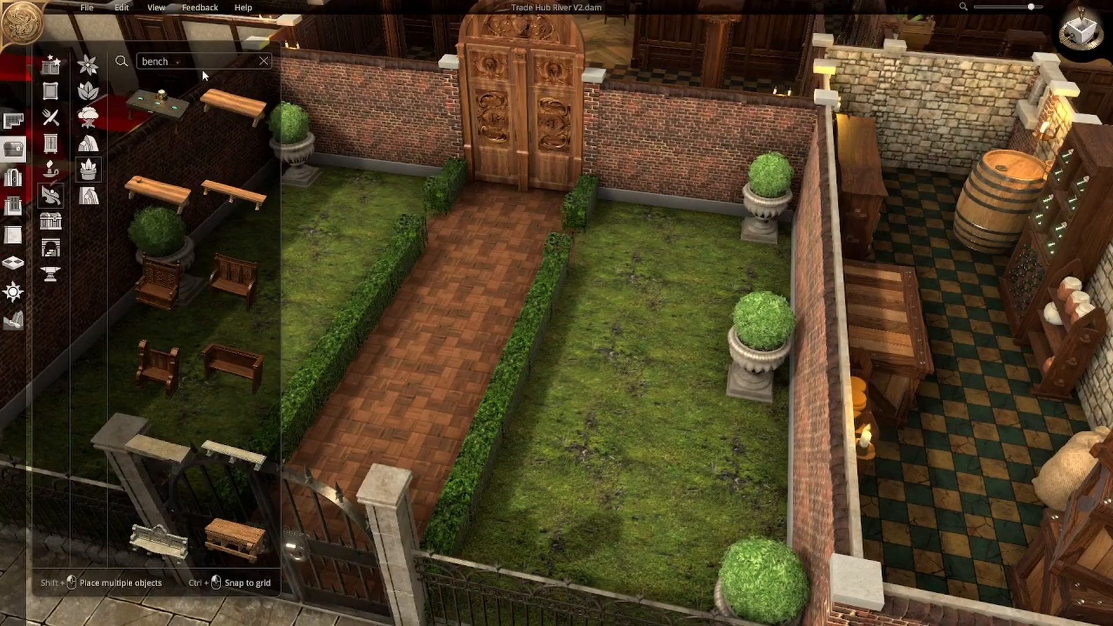
{"action": "left_click", "coordinate": [158, 282]}
{"action": "left_click", "coordinate": [328, 359]}
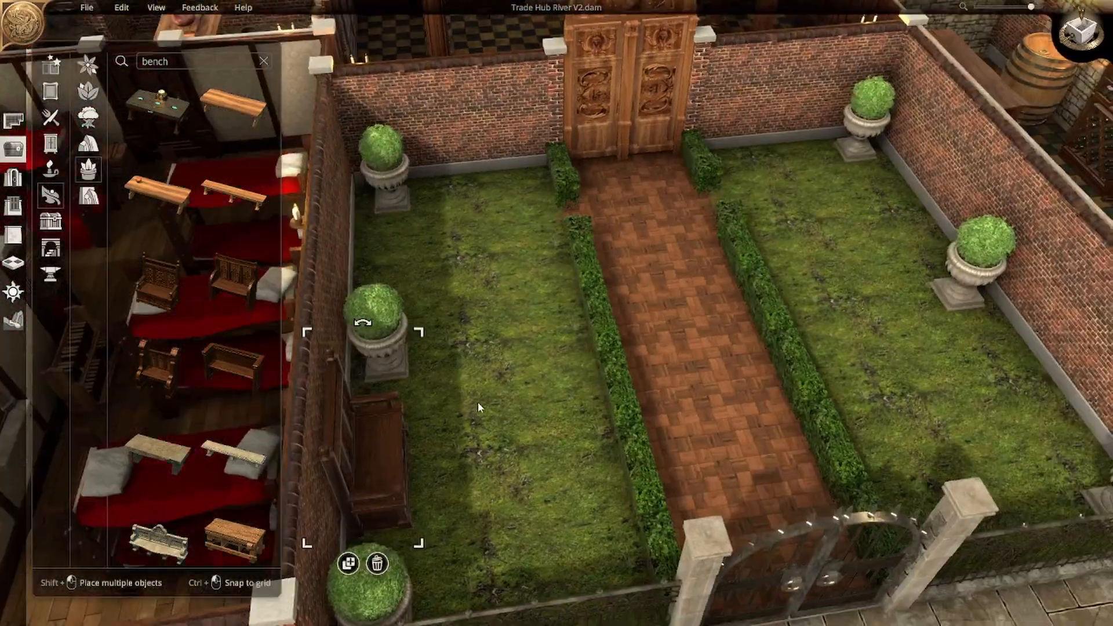
{"action": "key", "text": "ctrl+v"}
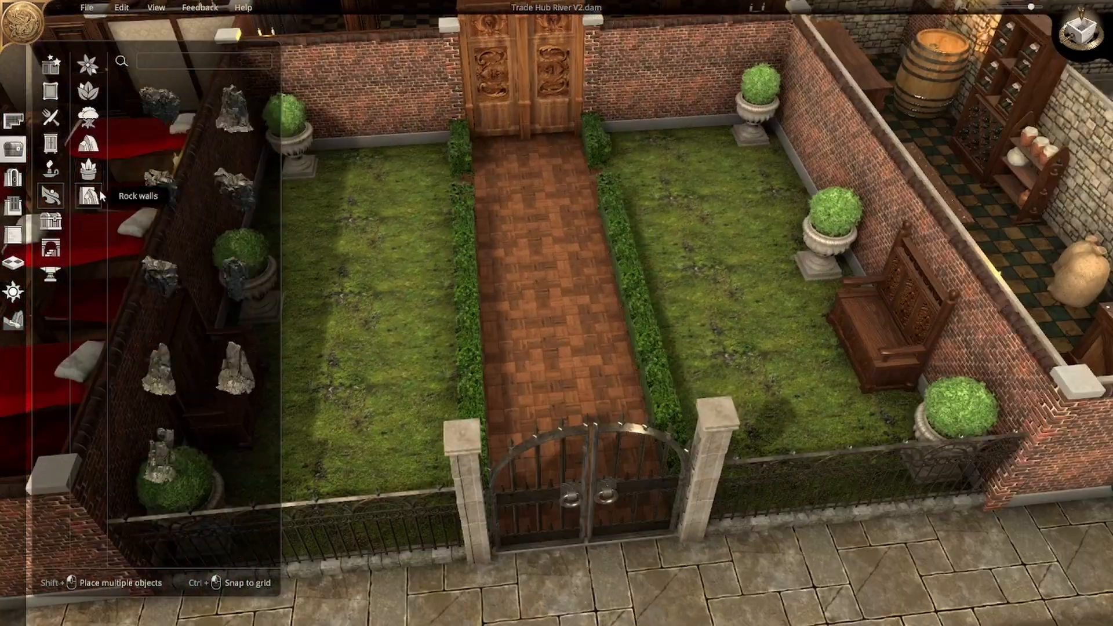
Step: Place a small yellow Maple Tree on each lawn near the mansion gate
{"action": "left_click", "coordinate": [87, 170]}
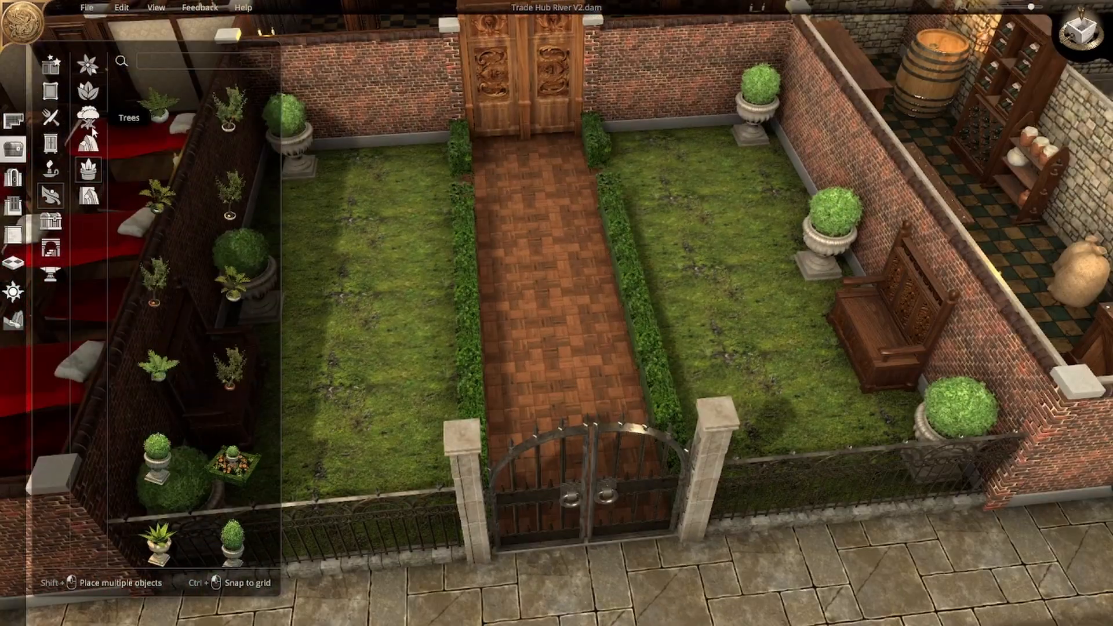
{"action": "left_click", "coordinate": [88, 116]}
{"action": "scroll", "coordinate": [234, 371], "scroll_direction": "down", "scroll_amount": 3}
{"action": "left_click", "coordinate": [234, 370]}
{"action": "left_click", "coordinate": [241, 285]}
{"action": "scroll", "coordinate": [226, 328], "scroll_direction": "down", "scroll_amount": 5}
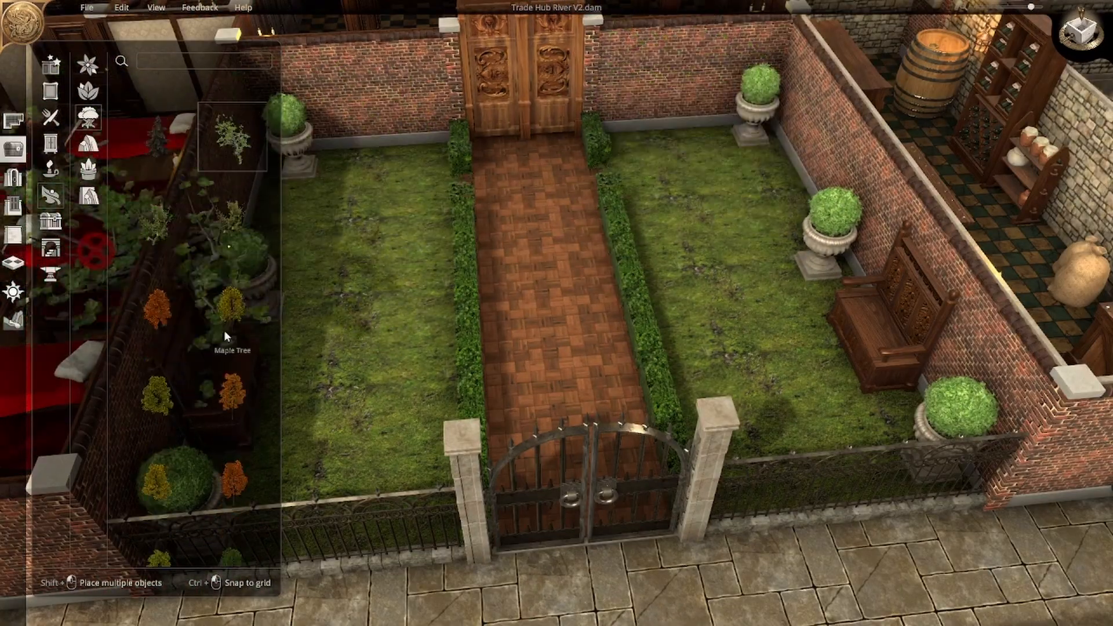
{"action": "left_click", "coordinate": [227, 326]}
{"action": "left_click", "coordinate": [733, 210]}
{"action": "scroll", "coordinate": [698, 197], "scroll_direction": "down", "scroll_amount": 5}
{"action": "key", "text": "ctrl+v"}
{"action": "left_click", "coordinate": [429, 261]}
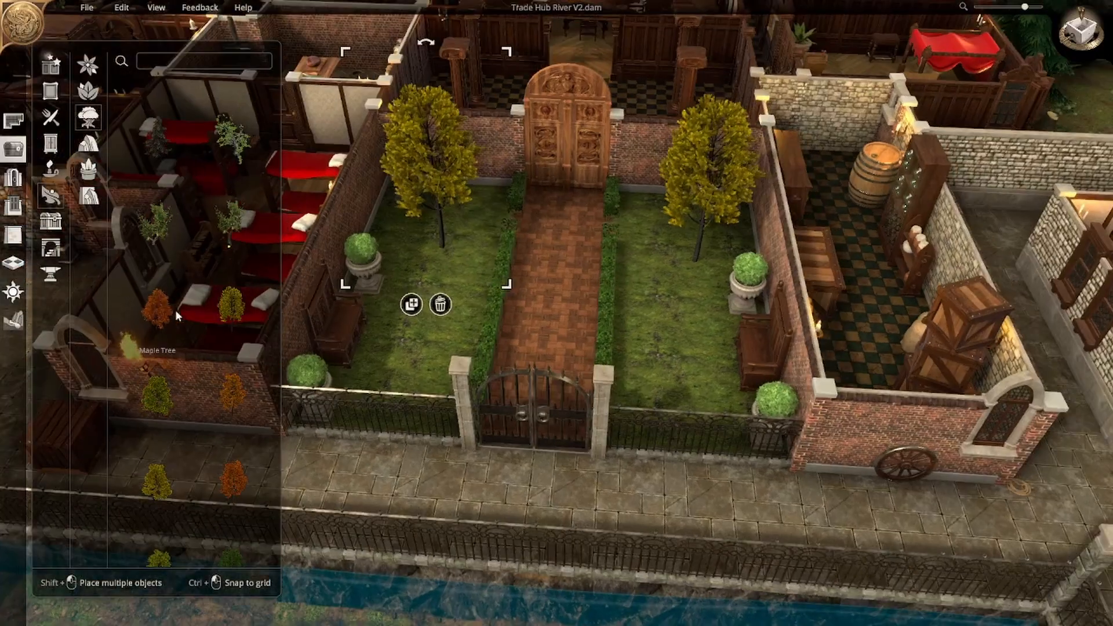
Step: Place a larger yellow-green tree on each lawn beside the park's iron gate
{"action": "left_click", "coordinate": [232, 310]}
{"action": "left_click", "coordinate": [157, 484]}
{"action": "left_click", "coordinate": [380, 387]}
{"action": "middle_click_drag", "start_coordinate": [568, 378], "coordinate": [585, 356]}
{"action": "left_click", "coordinate": [157, 483]}
{"action": "left_click", "coordinate": [614, 405]}
{"action": "right_click_drag", "start_coordinate": [613, 404], "coordinate": [313, 182]}
{"action": "middle_click_drag", "start_coordinate": [313, 182], "coordinate": [525, 279]}
Step: Place a Town window on each side of the mansion gate in the park's brick wall
{"action": "left_click", "coordinate": [14, 204]}
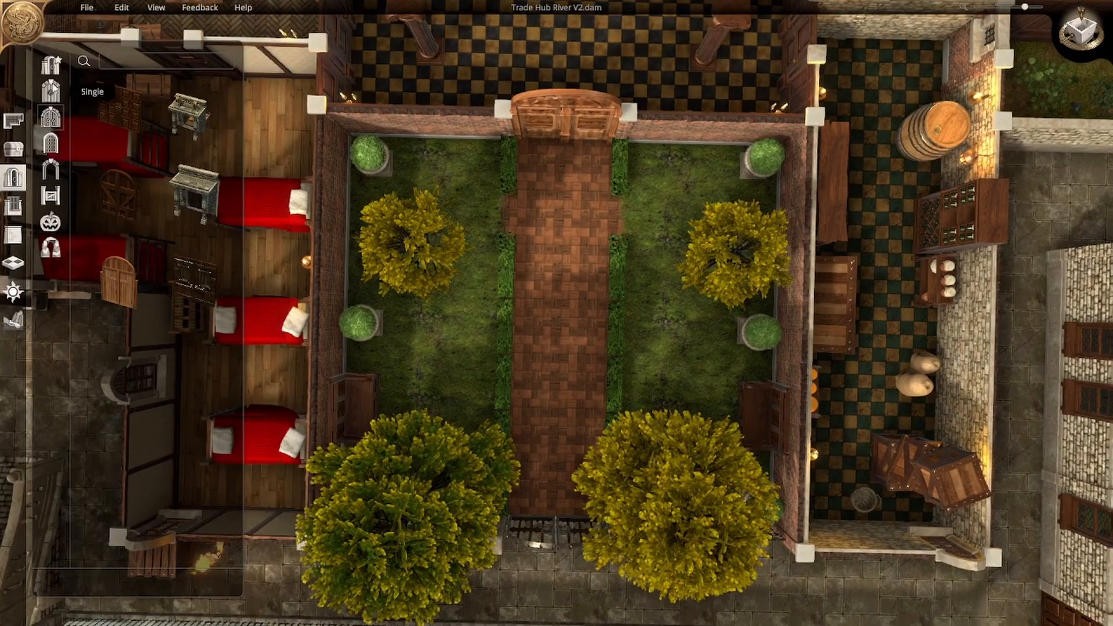
{"action": "left_click", "coordinate": [50, 116]}
{"action": "scroll", "coordinate": [195, 463], "scroll_direction": "down", "scroll_amount": 1}
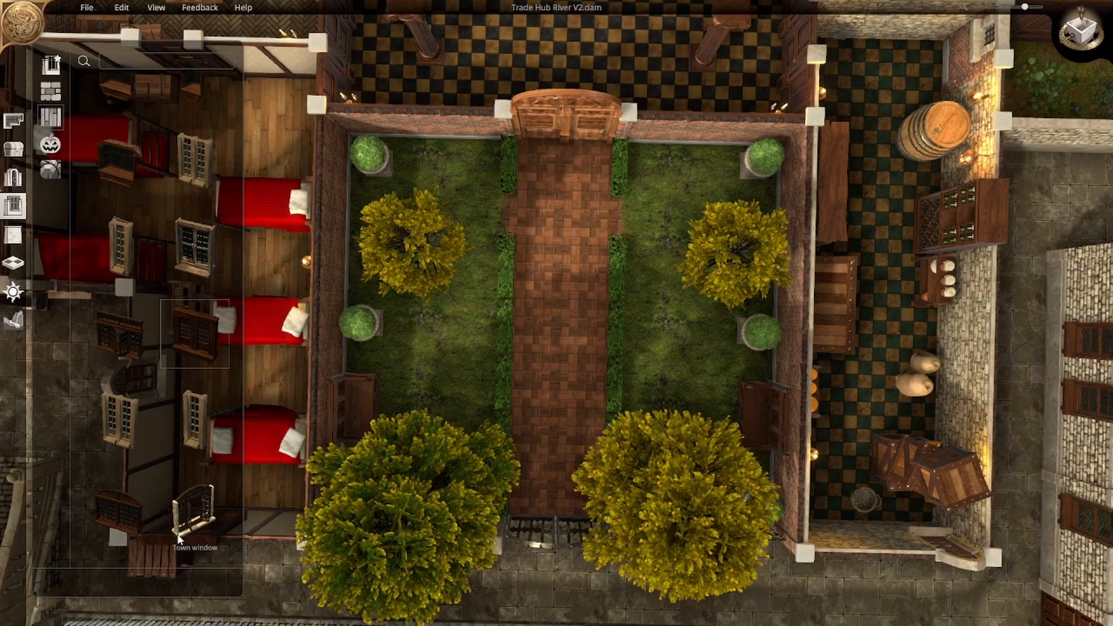
{"action": "left_click", "coordinate": [196, 461]}
{"action": "scroll", "coordinate": [455, 150], "scroll_direction": "down", "scroll_amount": 1}
{"action": "left_click", "coordinate": [467, 148]}
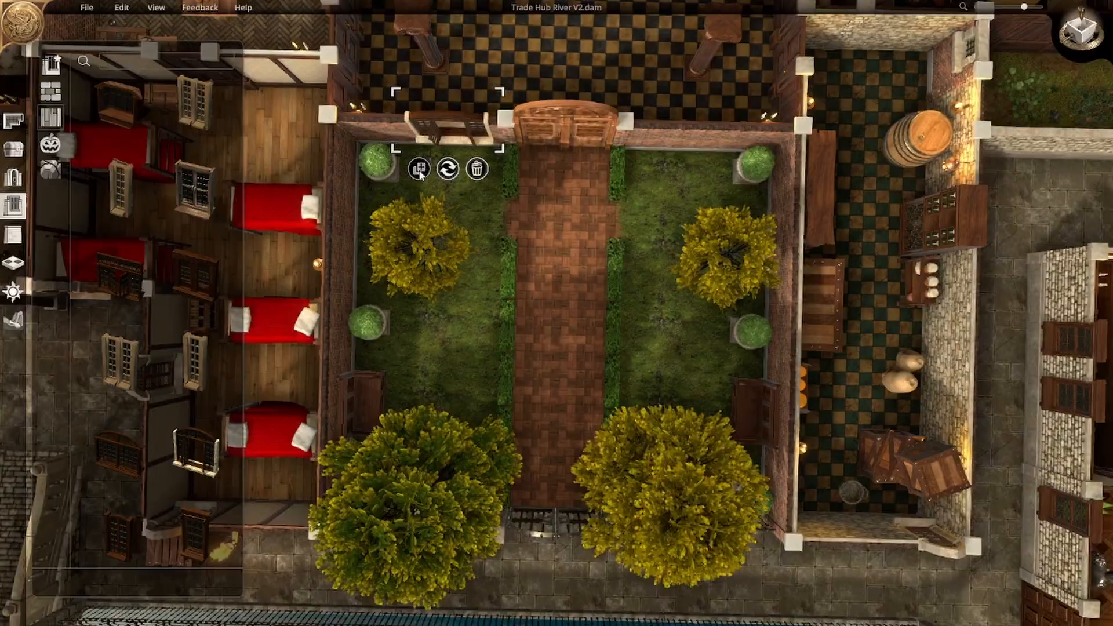
{"action": "middle_click_drag", "start_coordinate": [655, 249], "coordinate": [691, 451]}
Step: Draw an L-shaped mansion Study in the forest, wrapping the corner master bedroom and bordering the alley's stone wall
{"action": "right_click_drag", "start_coordinate": [549, 54], "coordinate": [476, 450]}
{"action": "scroll", "coordinate": [477, 449], "scroll_direction": "down", "scroll_amount": 2}
{"action": "middle_click_drag", "start_coordinate": [477, 405], "coordinate": [537, 377]}
{"action": "scroll", "coordinate": [536, 376], "scroll_direction": "up", "scroll_amount": 3}
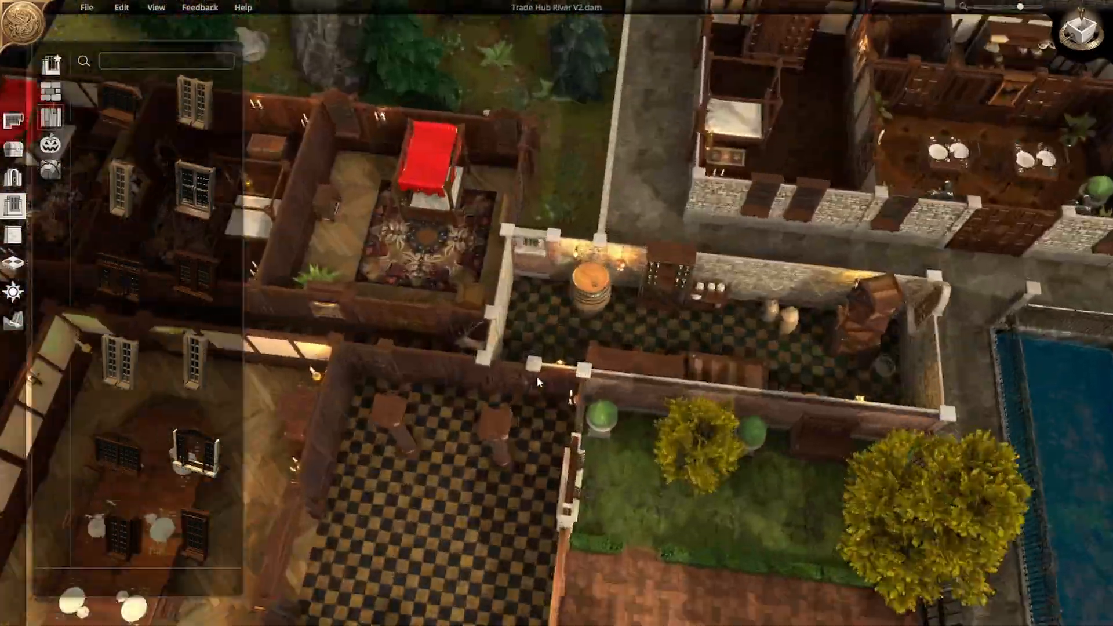
{"action": "left_click", "coordinate": [13, 121]}
{"action": "scroll", "coordinate": [689, 255], "scroll_direction": "down", "scroll_amount": 2}
{"action": "middle_click_drag", "start_coordinate": [707, 269], "coordinate": [513, 317]}
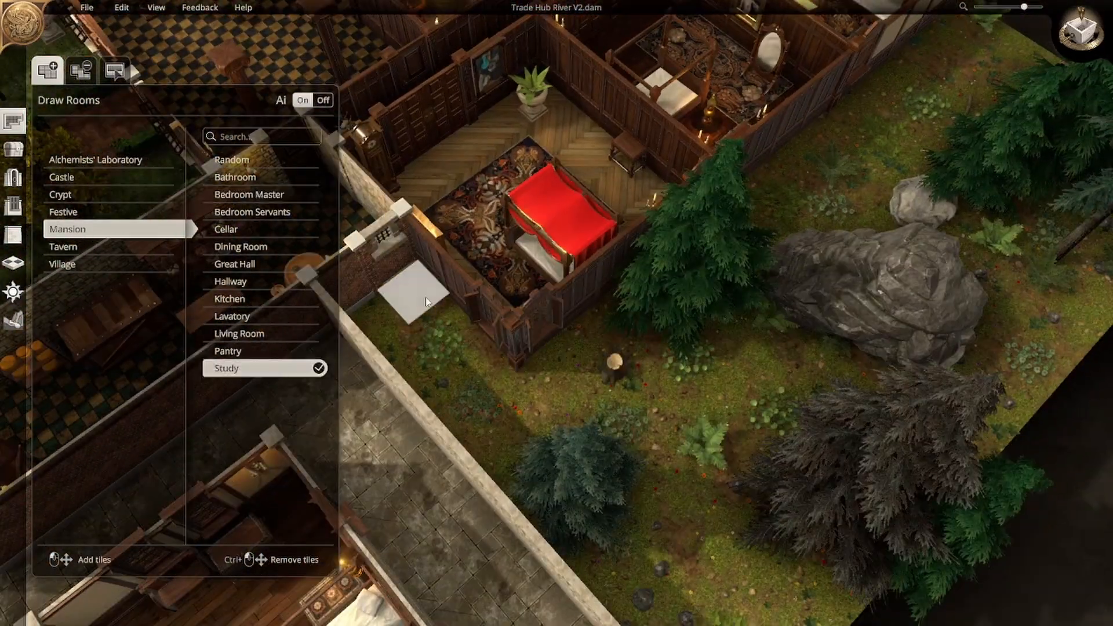
{"action": "left_click_drag", "start_coordinate": [426, 302], "coordinate": [478, 430]}
{"action": "left_click_drag", "start_coordinate": [480, 429], "coordinate": [782, 381]}
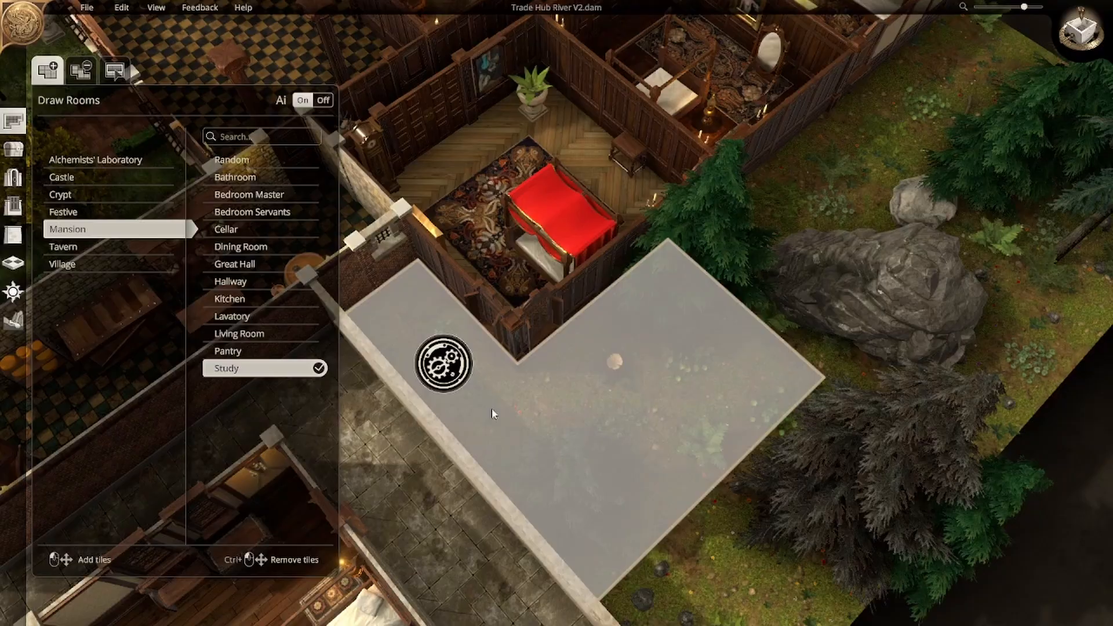
Step: Move the curved desk and chair into the Study's outer corner beside the bookcase, and the samovar table into the room's narrow wing
{"action": "scroll", "coordinate": [584, 399], "scroll_direction": "up", "scroll_amount": 2}
{"action": "mouse_move", "coordinate": [584, 398]}
{"action": "middle_mouse_down"}
{"action": "mouse_move", "coordinate": [593, 306]}
{"action": "mouse_move", "coordinate": [268, 329]}
{"action": "mouse_move", "coordinate": [599, 390]}
{"action": "mouse_move", "coordinate": [473, 378]}
{"action": "middle_mouse_up"}
{"action": "scroll", "coordinate": [599, 390], "scroll_direction": "up", "scroll_amount": 3}
{"action": "scroll", "coordinate": [473, 378], "scroll_direction": "down", "scroll_amount": 5}
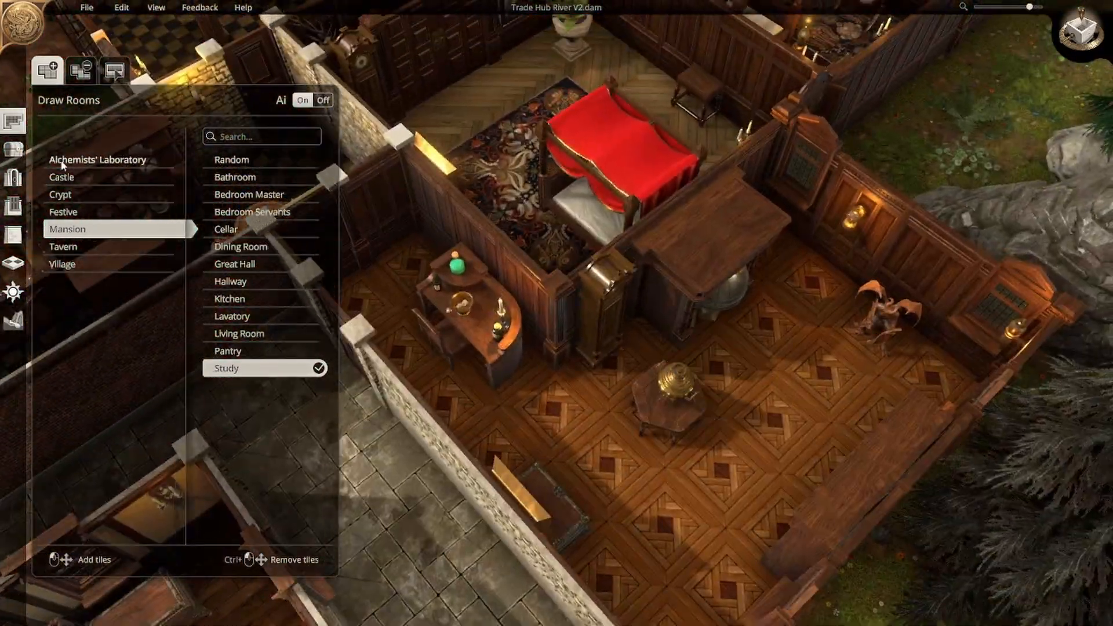
{"action": "left_click", "coordinate": [14, 123]}
{"action": "middle_click_drag", "start_coordinate": [539, 283], "coordinate": [652, 293]}
{"action": "left_click_drag", "start_coordinate": [426, 403], "coordinate": [407, 277]}
{"action": "middle_click_drag", "start_coordinate": [644, 330], "coordinate": [457, 329]}
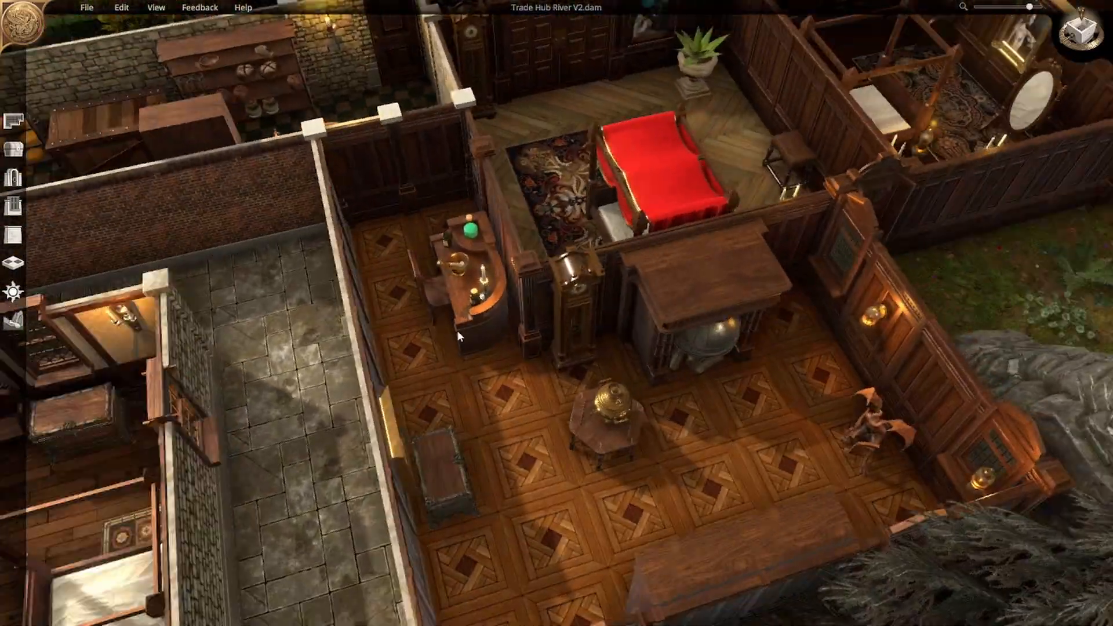
{"action": "left_click_drag", "start_coordinate": [483, 289], "coordinate": [768, 426]}
{"action": "middle_click_drag", "start_coordinate": [563, 419], "coordinate": [471, 311]}
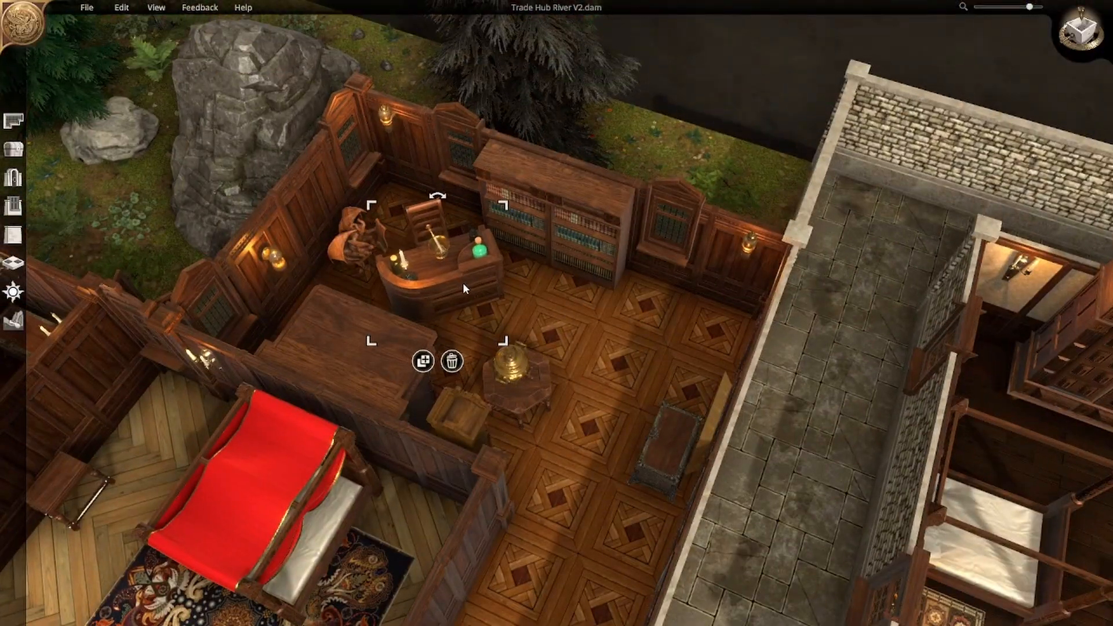
{"action": "left_click_drag", "start_coordinate": [436, 284], "coordinate": [401, 266]}
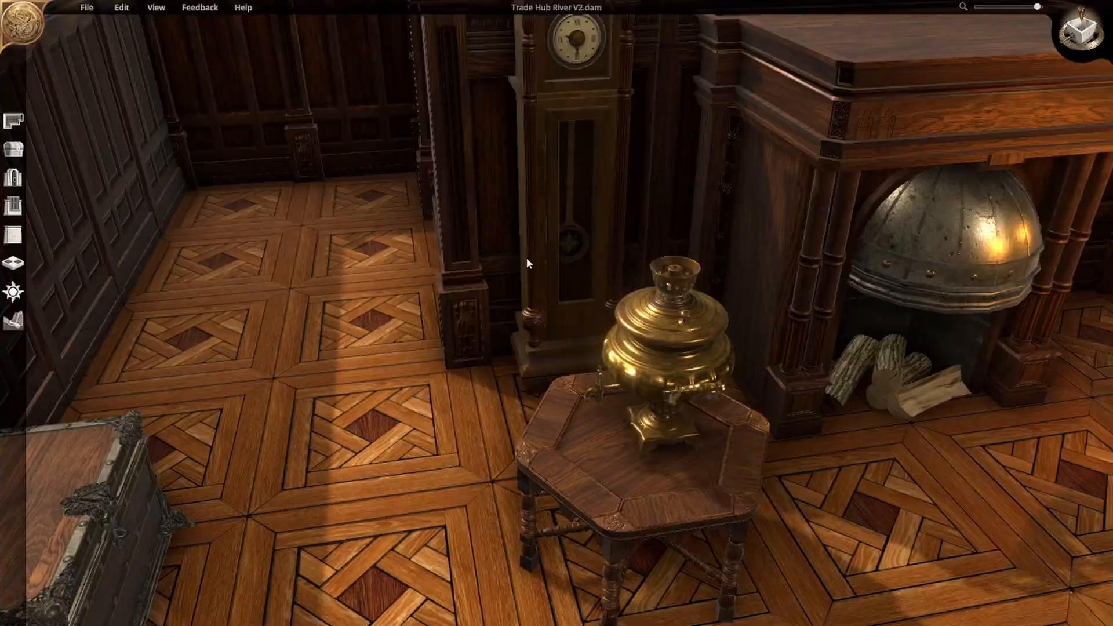
{"action": "left_click", "coordinate": [597, 451]}
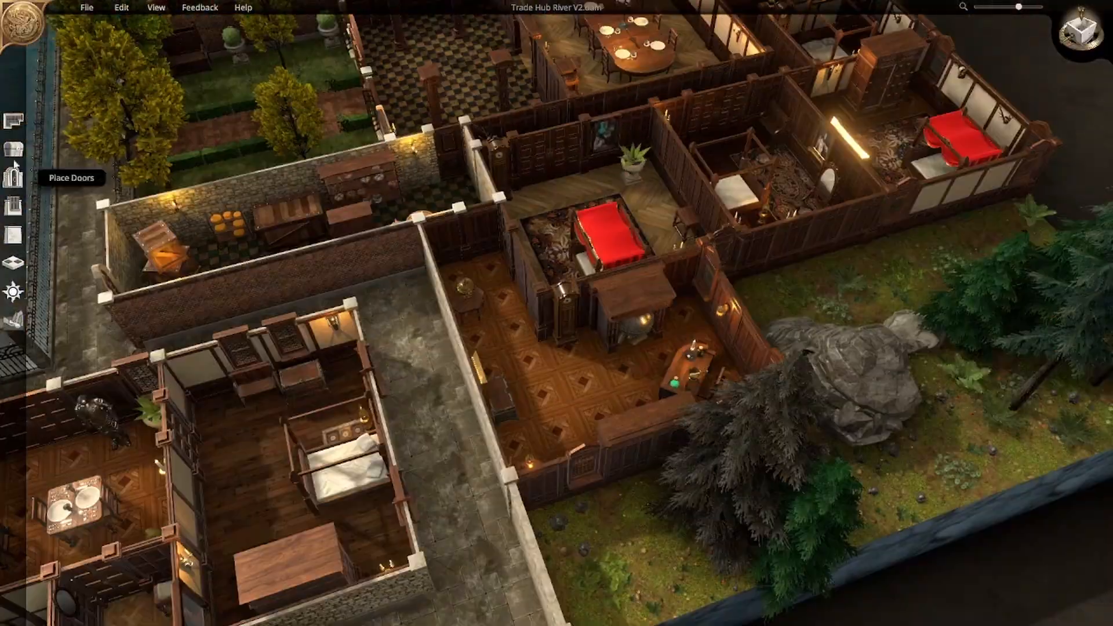
Step: Change the forest-facing outer walls of the Study and the adjoining bedrooms to the brick wall style with stone trim
{"action": "left_click", "coordinate": [12, 234]}
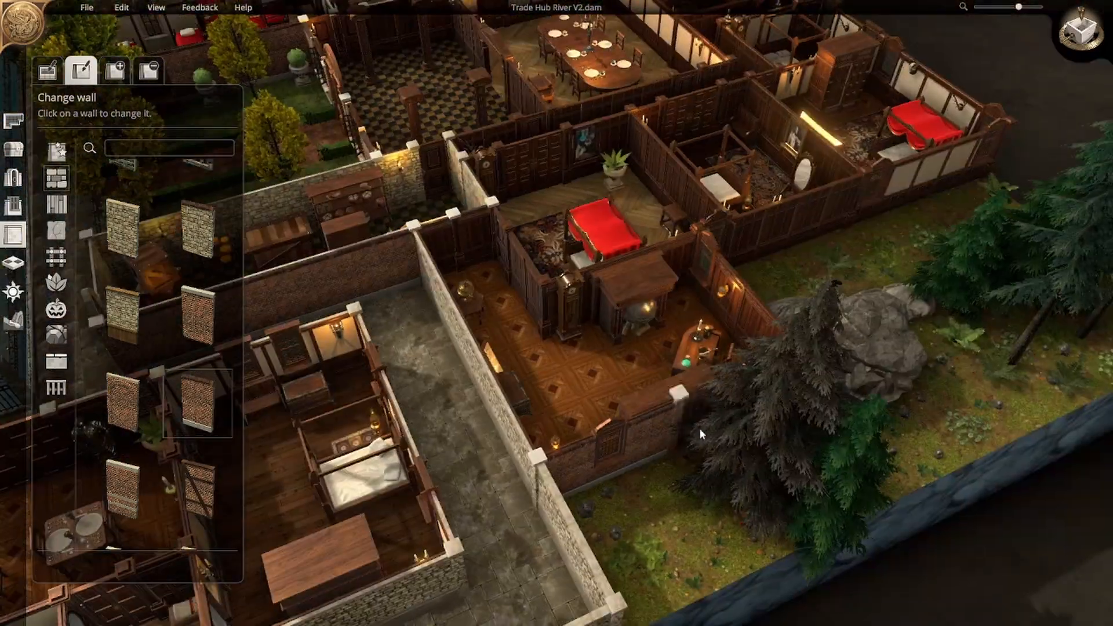
{"action": "middle_click_drag", "start_coordinate": [699, 428], "coordinate": [403, 526]}
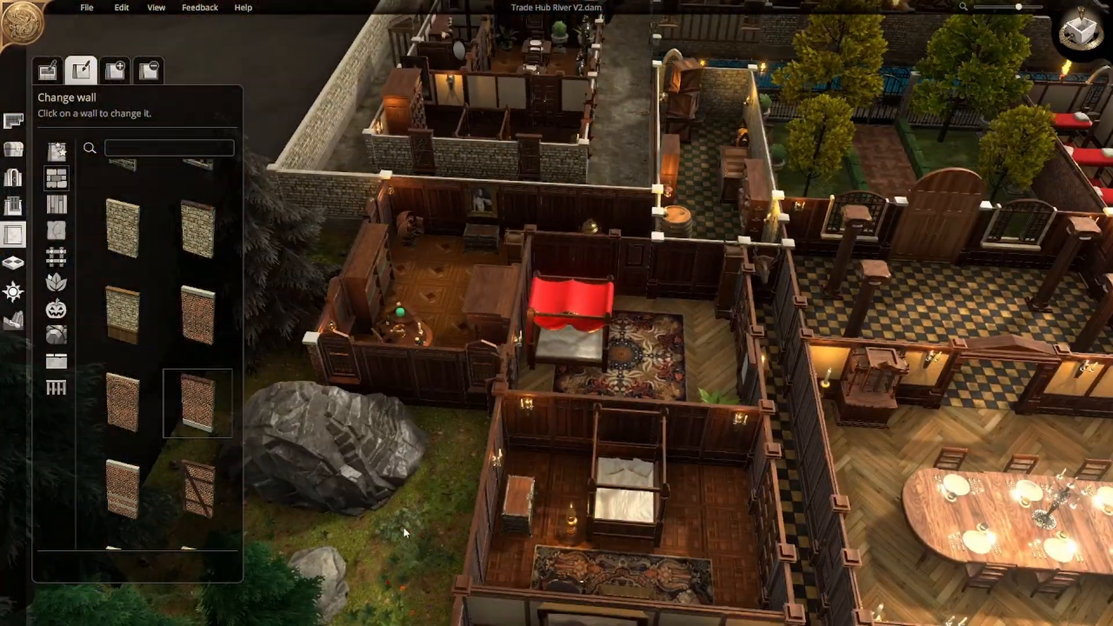
{"action": "left_click_drag", "start_coordinate": [345, 376], "coordinate": [486, 372]}
{"action": "middle_click_drag", "start_coordinate": [486, 372], "coordinate": [474, 382]}
{"action": "left_click_drag", "start_coordinate": [474, 382], "coordinate": [904, 472]}
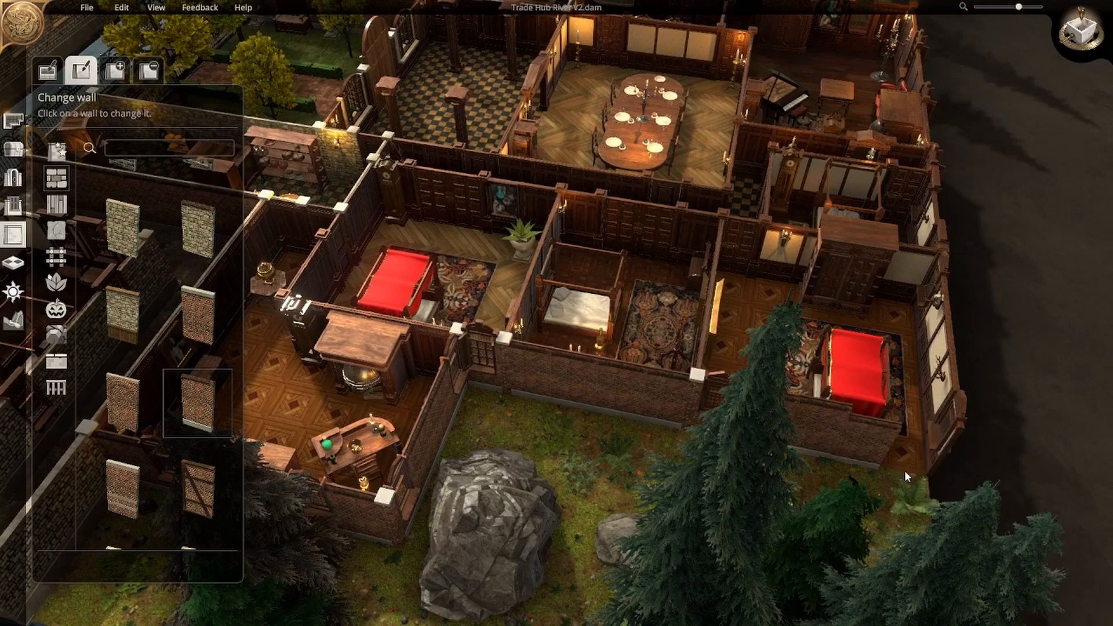
Step: Continue the same brick wall style along the mansion's remaining outer walls
{"action": "middle_click_drag", "start_coordinate": [904, 472], "coordinate": [445, 408]}
{"action": "left_click", "coordinate": [445, 408]}
{"action": "left_click_drag", "start_coordinate": [445, 406], "coordinate": [843, 415]}
{"action": "middle_click_drag", "start_coordinate": [844, 414], "coordinate": [350, 507]}
{"action": "left_click_drag", "start_coordinate": [362, 421], "coordinate": [817, 446]}
{"action": "middle_click_drag", "start_coordinate": [817, 447], "coordinate": [683, 301]}
{"action": "mouse_move", "coordinate": [545, 336]}
{"action": "left_mouse_down"}
{"action": "mouse_move", "coordinate": [589, 359]}
{"action": "mouse_move", "coordinate": [510, 341]}
{"action": "mouse_move", "coordinate": [771, 376]}
{"action": "left_mouse_up"}
Step: Change the Study's alley-side stone wall to the same brick style, ending at the room's outer corner
{"action": "middle_click_drag", "start_coordinate": [788, 421], "coordinate": [547, 398]}
{"action": "middle_click_drag", "start_coordinate": [812, 354], "coordinate": [506, 346]}
{"action": "middle_click_drag", "start_coordinate": [869, 278], "coordinate": [428, 336]}
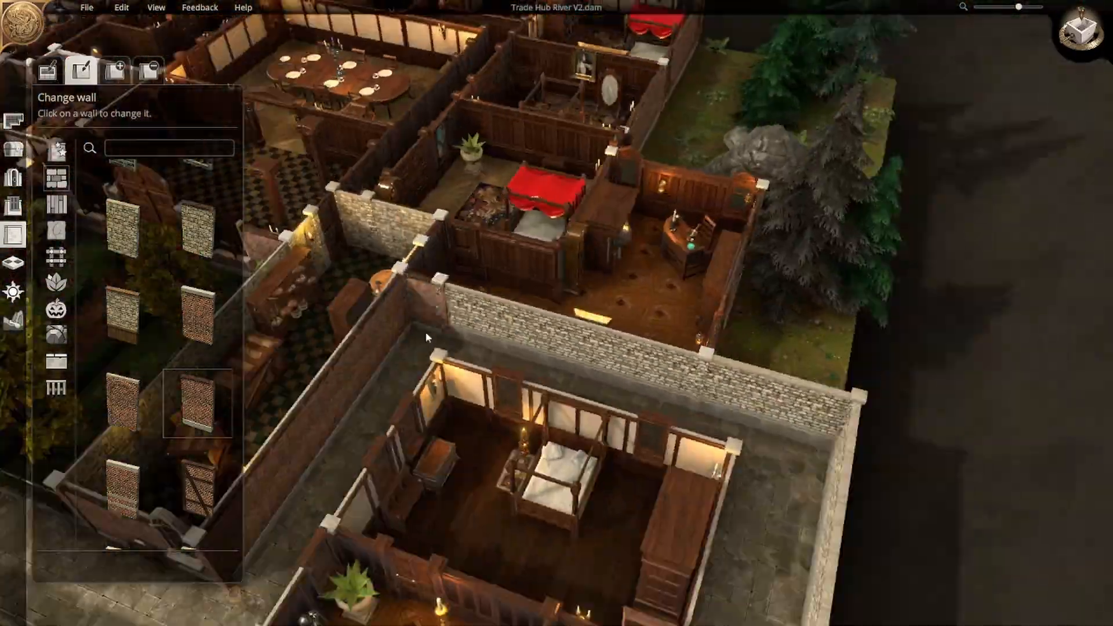
{"action": "left_click_drag", "start_coordinate": [427, 336], "coordinate": [690, 359]}
{"action": "middle_click_drag", "start_coordinate": [429, 354], "coordinate": [857, 279]}
{"action": "key", "text": "Escape"}
Step: Review how the park and mansion fit in with the river, bridge and surrounding town
{"action": "middle_click_drag", "start_coordinate": [812, 464], "coordinate": [585, 82]}
{"action": "scroll", "coordinate": [585, 173], "scroll_direction": "down", "scroll_amount": 3}
{"action": "middle_click_drag", "start_coordinate": [586, 173], "coordinate": [602, 406]}
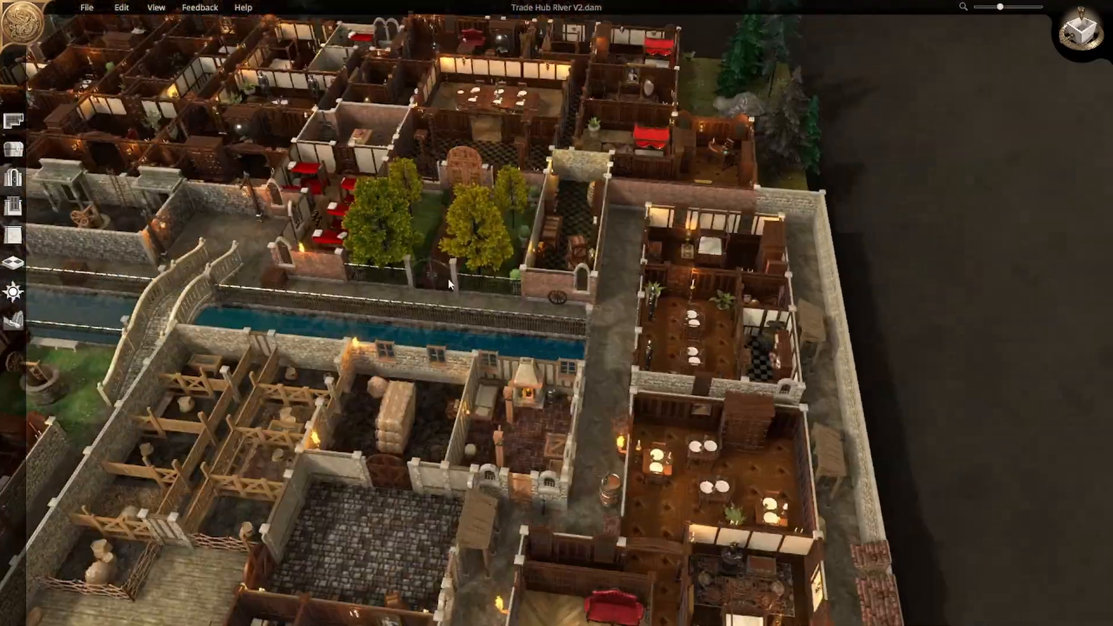
{"action": "middle_click_drag", "start_coordinate": [603, 290], "coordinate": [451, 448]}
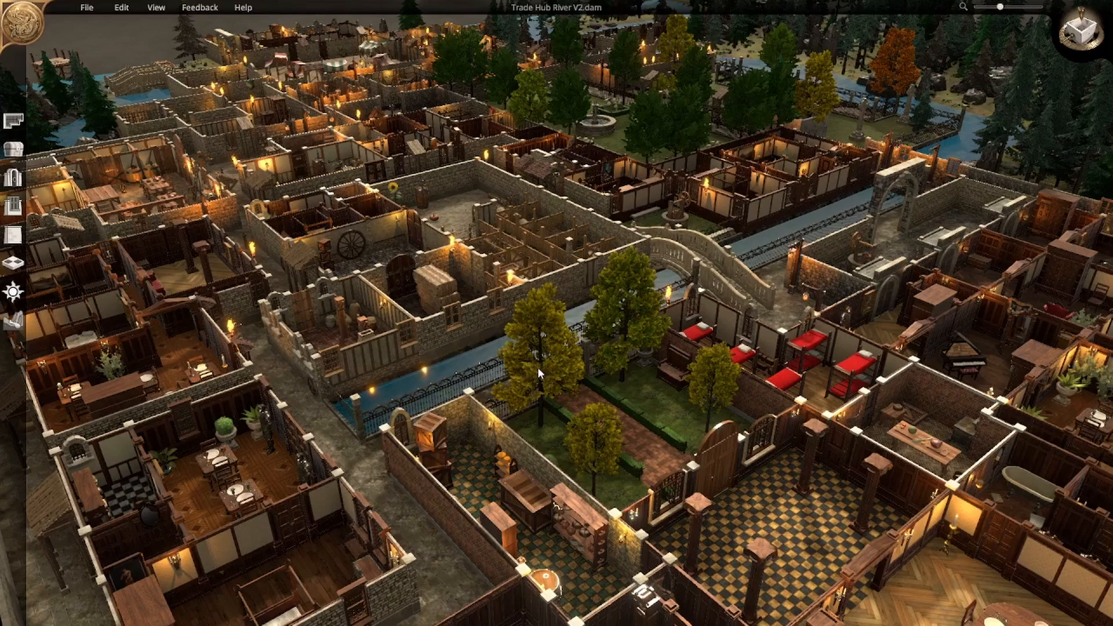
{"action": "middle_click_drag", "start_coordinate": [538, 367], "coordinate": [563, 381]}
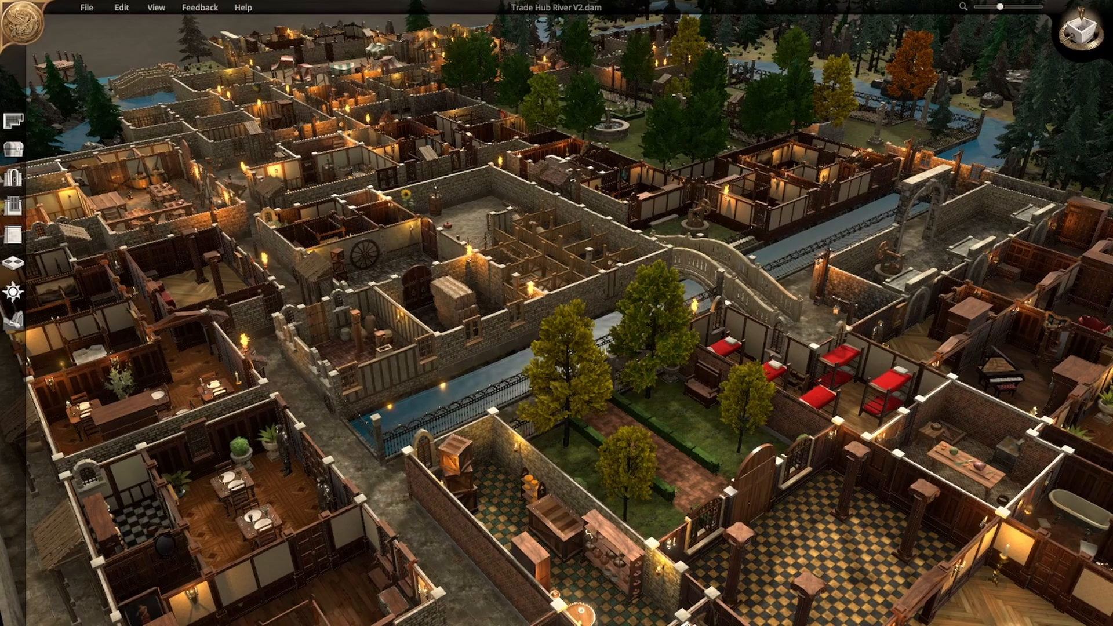
{"action": "middle_click_drag", "start_coordinate": [695, 400], "coordinate": [374, 394]}
{"action": "right_click_drag", "start_coordinate": [539, 203], "coordinate": [437, 318]}
{"action": "scroll", "coordinate": [437, 317], "scroll_direction": "up", "scroll_amount": 1}
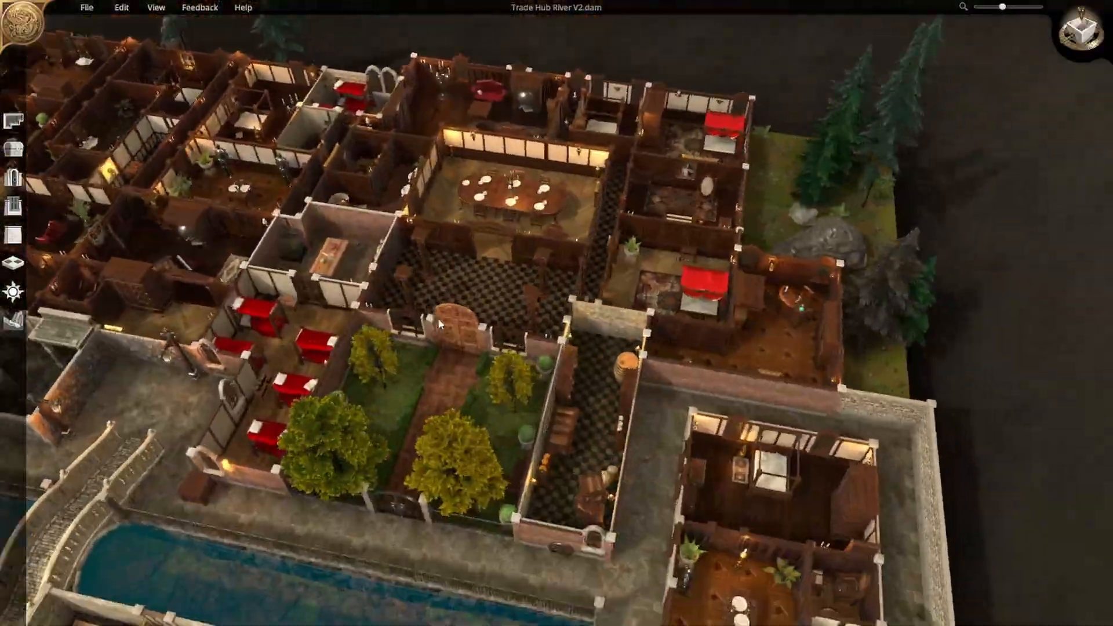
Step: Examine the park up close, including the hedge-lined path, lawns, urns, bench and iron gate
{"action": "scroll", "coordinate": [437, 317], "scroll_direction": "up", "scroll_amount": 5}
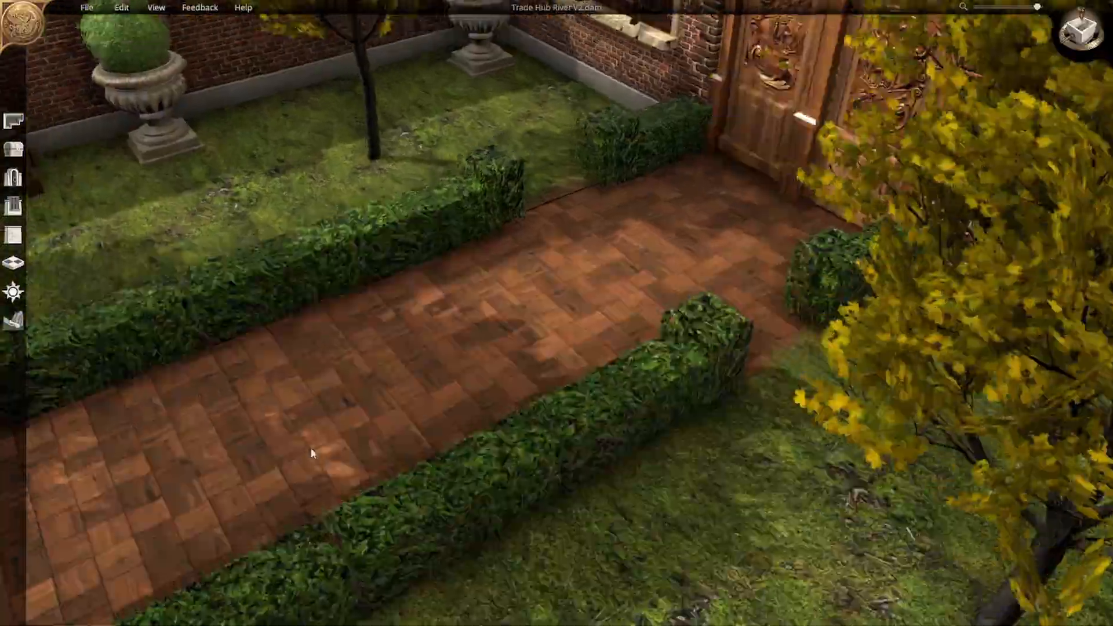
{"action": "scroll", "coordinate": [313, 453], "scroll_direction": "down", "scroll_amount": 3}
{"action": "middle_click_drag", "start_coordinate": [313, 453], "coordinate": [343, 301]}
{"action": "scroll", "coordinate": [342, 301], "scroll_direction": "up", "scroll_amount": 2}
{"action": "right_click_drag", "start_coordinate": [342, 301], "coordinate": [355, 324]}
{"action": "scroll", "coordinate": [391, 313], "scroll_direction": "up", "scroll_amount": 2}
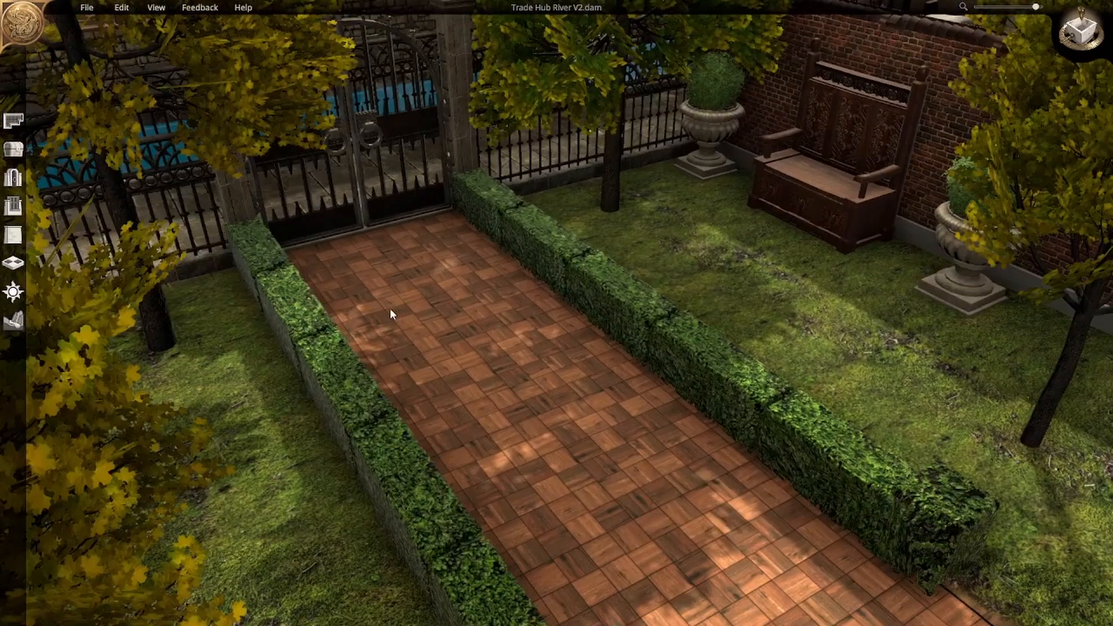
{"action": "scroll", "coordinate": [404, 332], "scroll_direction": "down", "scroll_amount": 2}
{"action": "right_click_drag", "start_coordinate": [470, 330], "coordinate": [545, 334]}
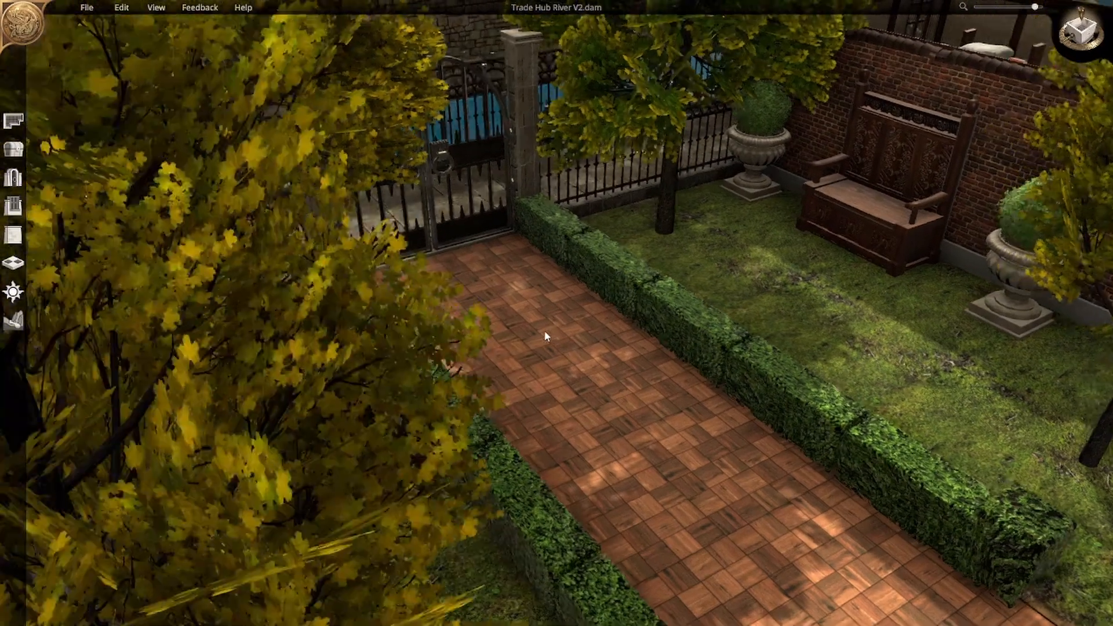
Step: Inspect the mansion's interior around the checkered hall and dining room, down to the wall decorations
{"action": "scroll", "coordinate": [545, 334], "scroll_direction": "down", "scroll_amount": 5}
{"action": "middle_click_drag", "start_coordinate": [545, 335], "coordinate": [823, 330]}
{"action": "right_click_drag", "start_coordinate": [588, 255], "coordinate": [482, 444]}
{"action": "scroll", "coordinate": [591, 416], "scroll_direction": "up", "scroll_amount": 10}
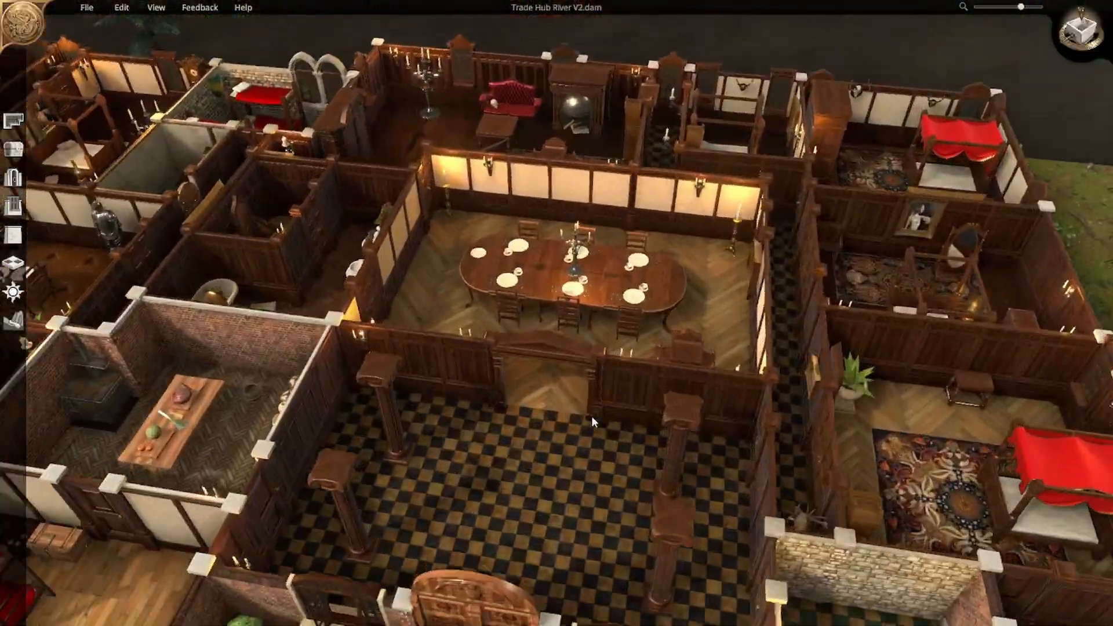
{"action": "scroll", "coordinate": [549, 392], "scroll_direction": "down", "scroll_amount": 10}
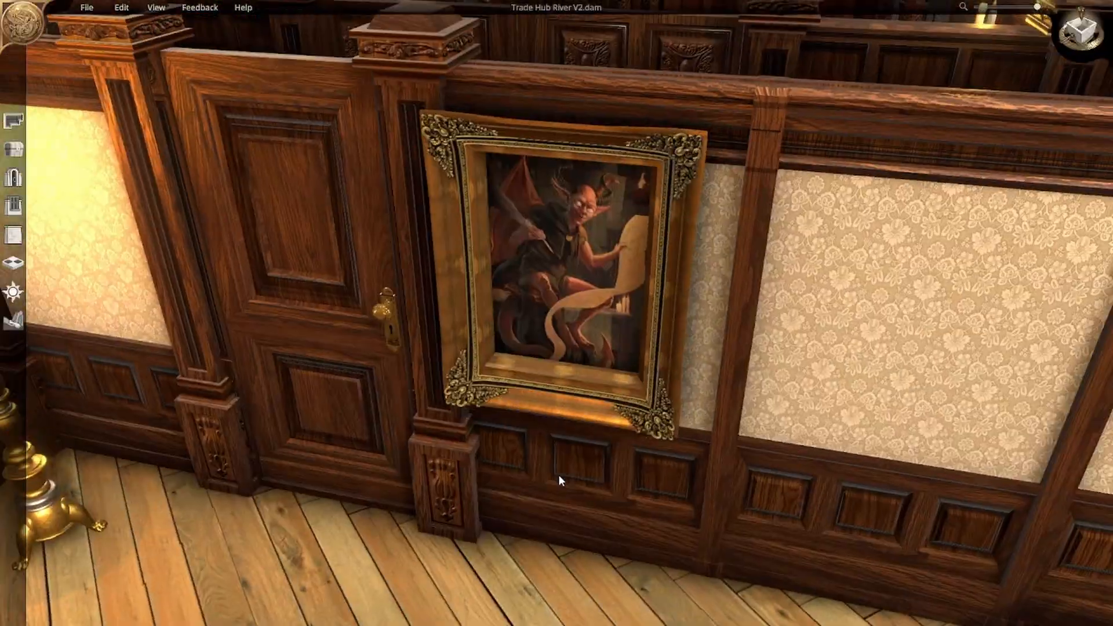